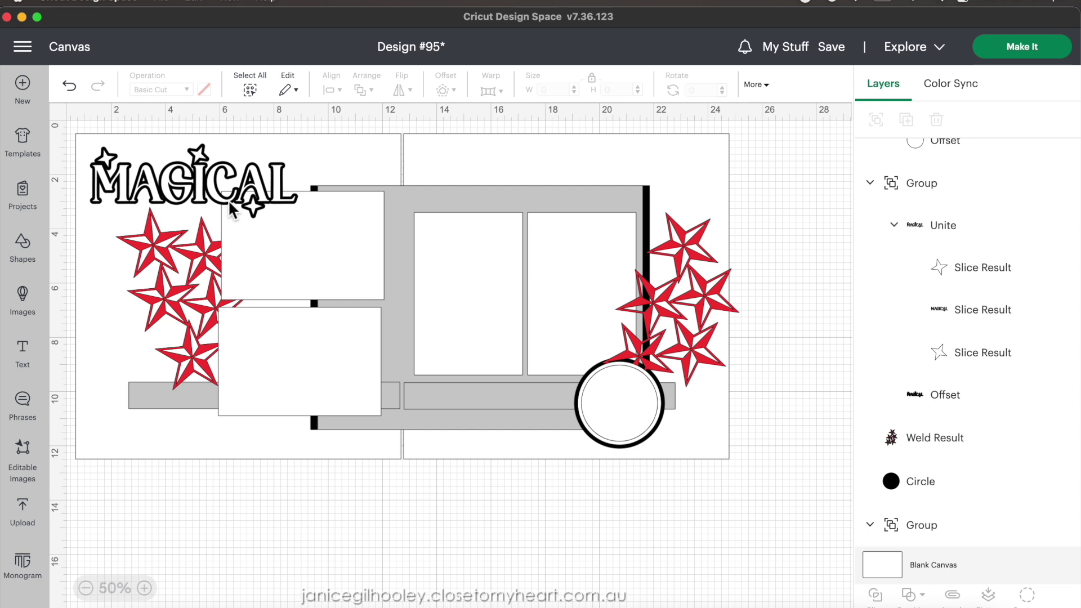
Search the full image library for "magical"
left_click(231, 211)
scroll(329, 465, "down", 5)
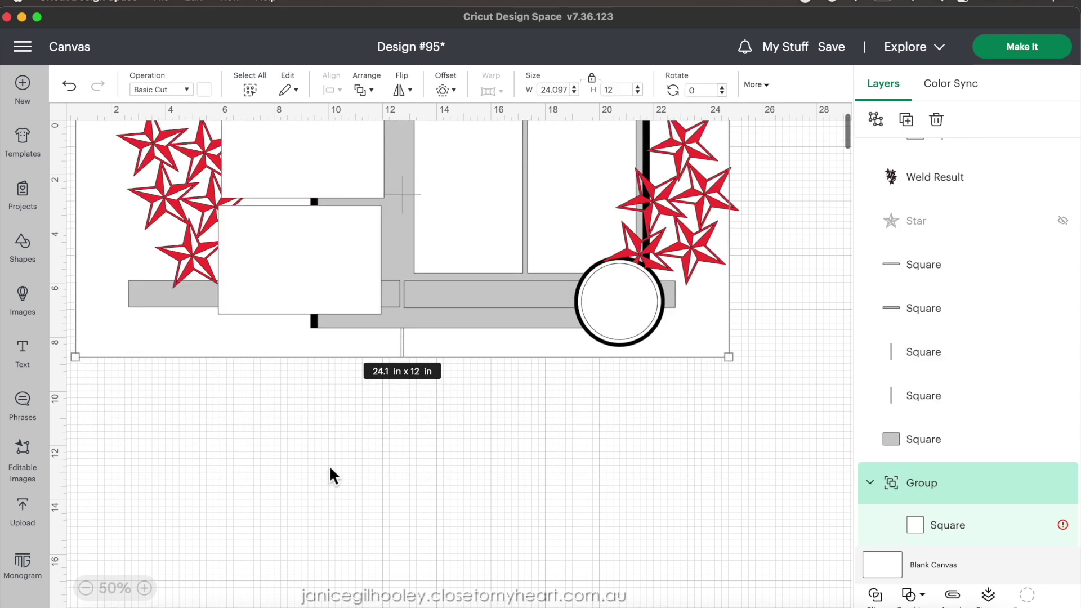
scroll(328, 463, "down", 5)
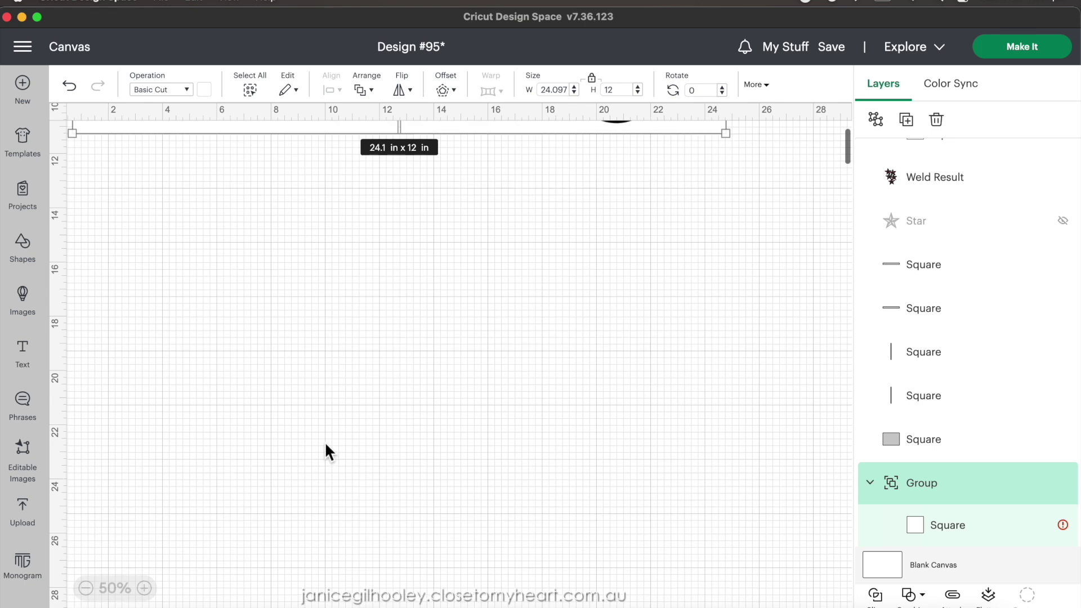
scroll(323, 313, "up", 1)
left_click(367, 314)
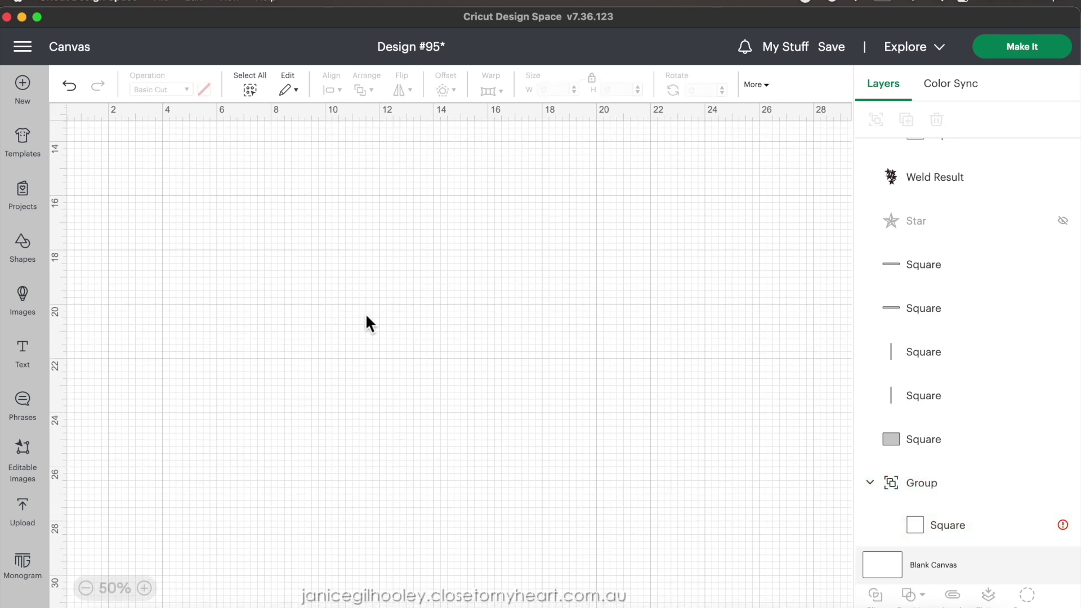
left_click(32, 297)
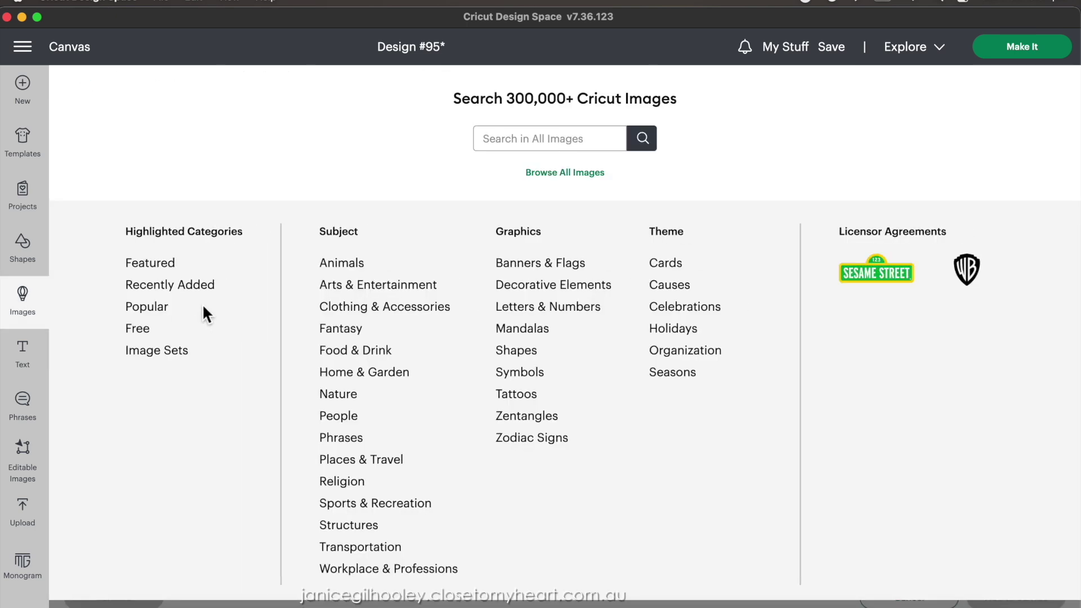
left_click(495, 138)
type("magical")
left_click(642, 140)
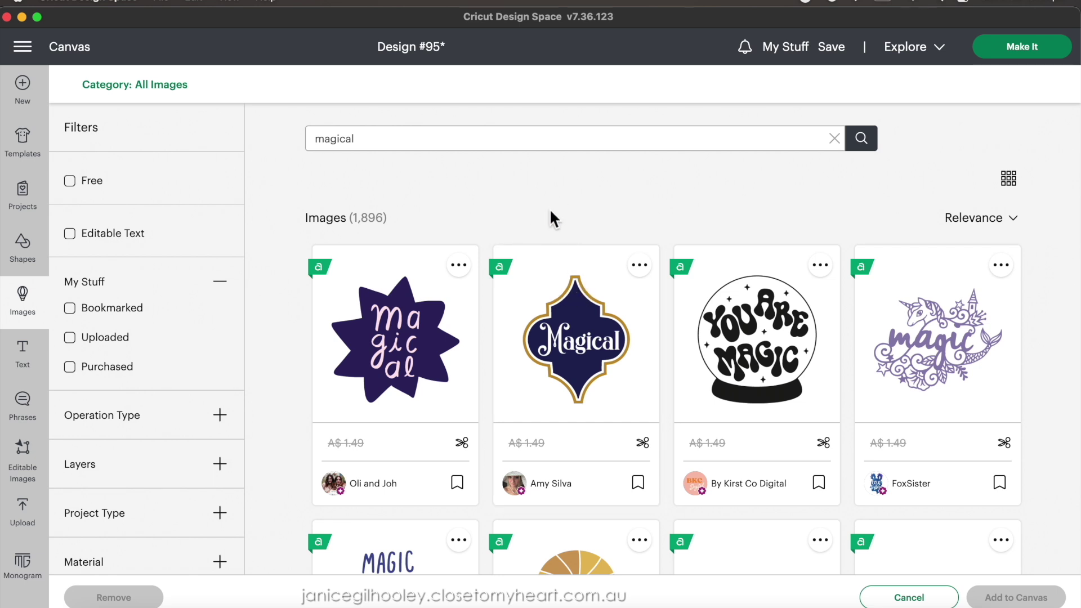
Browse the search results and select the "Make Magic", "Life Is Magical" and "I believe in Magic" images
scroll(642, 319, "down", 7)
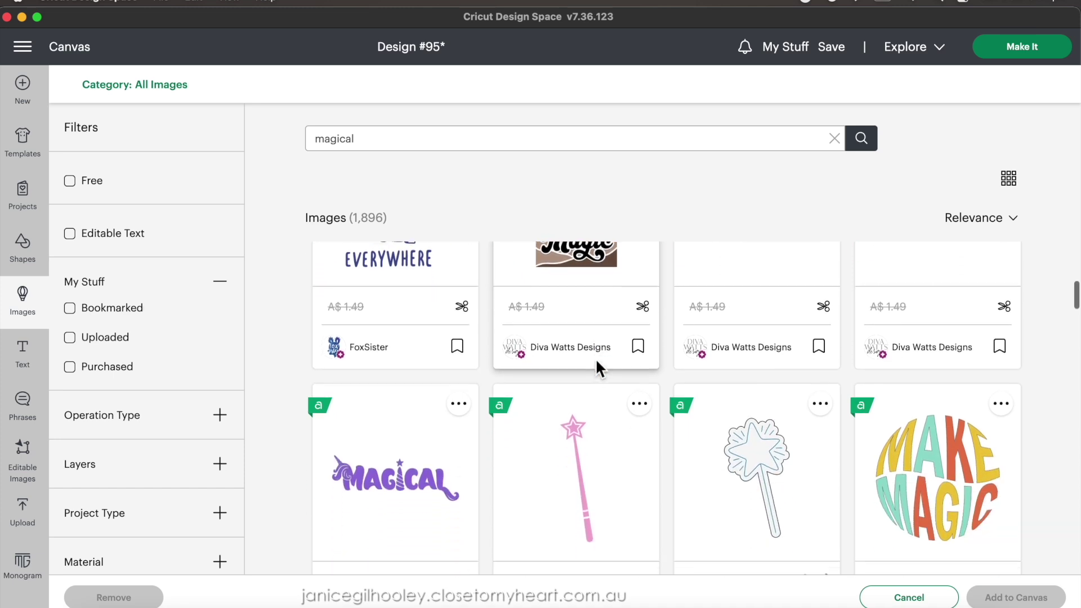
scroll(597, 364, "down", 7)
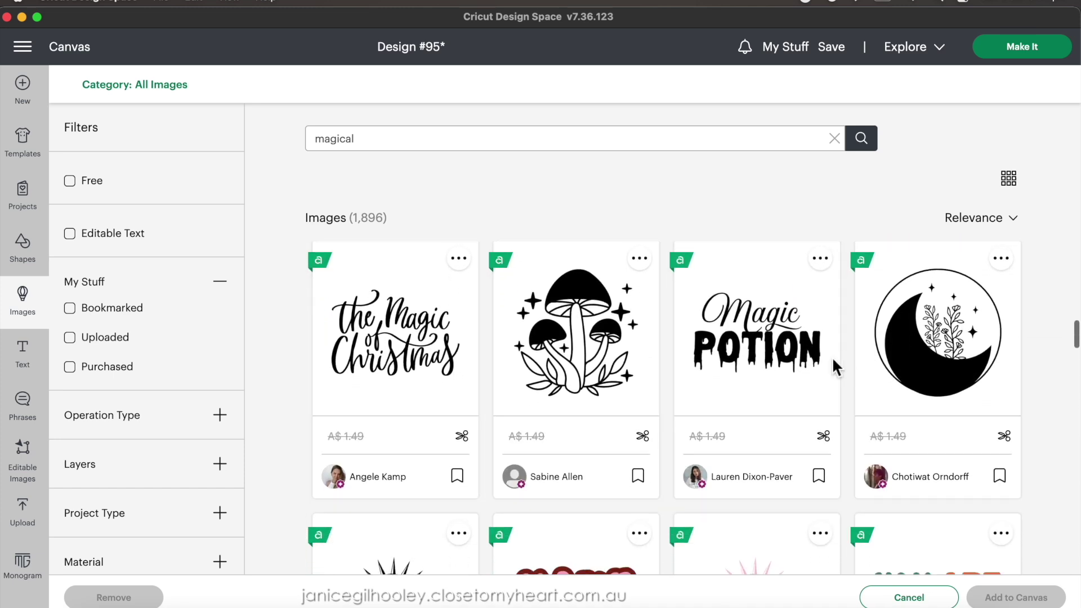
scroll(563, 367, "down", 8)
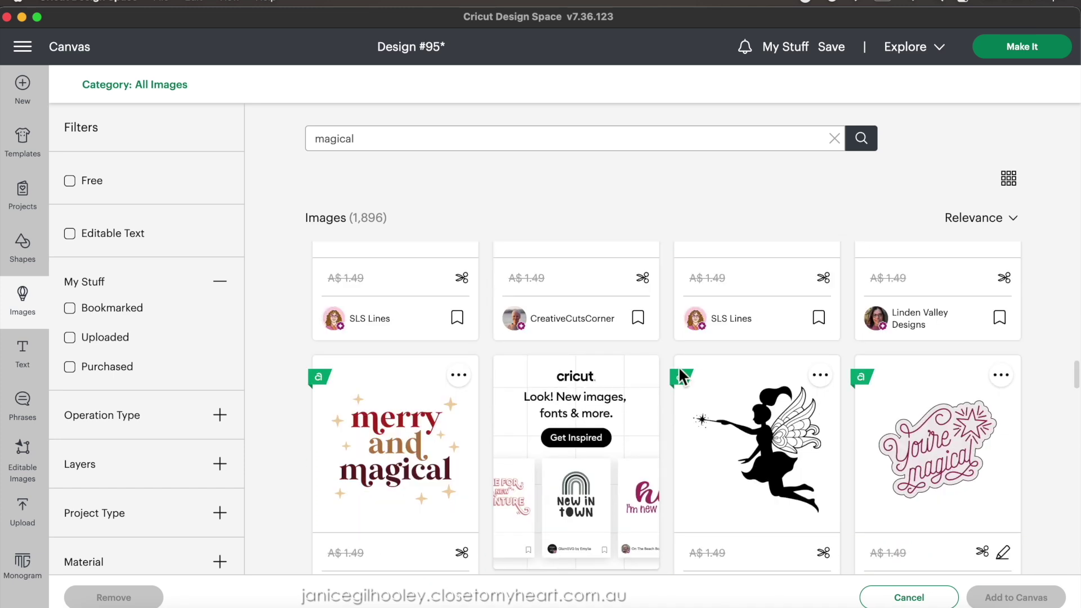
scroll(681, 376, "down", 3)
scroll(633, 381, "down", 3)
scroll(633, 381, "down", 2)
scroll(635, 385, "down", 2)
left_click(586, 391)
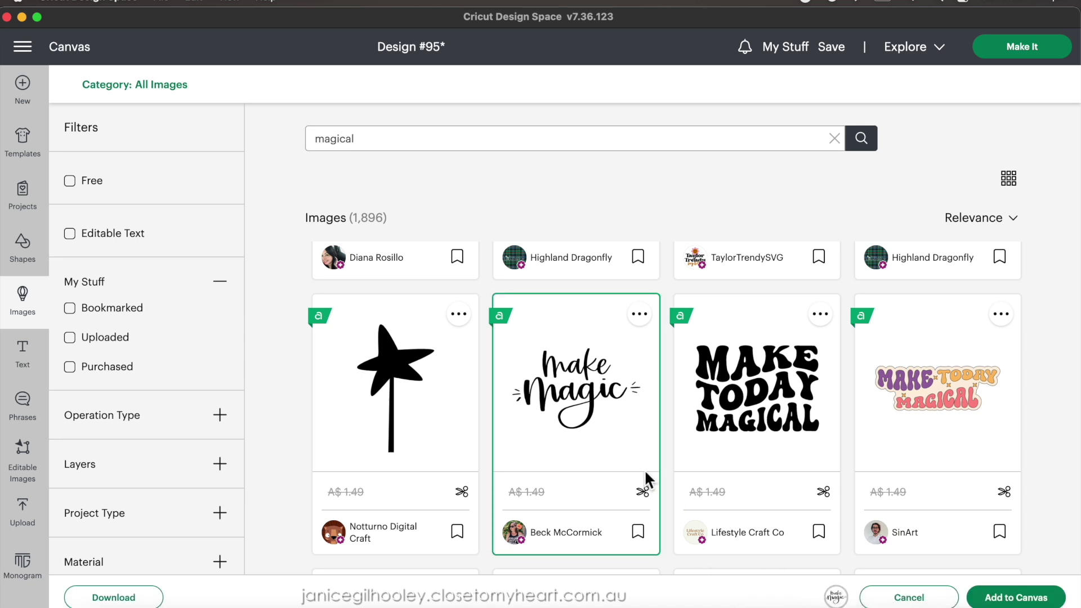
scroll(580, 380, "down", 5)
scroll(581, 380, "down", 2)
left_click(381, 387)
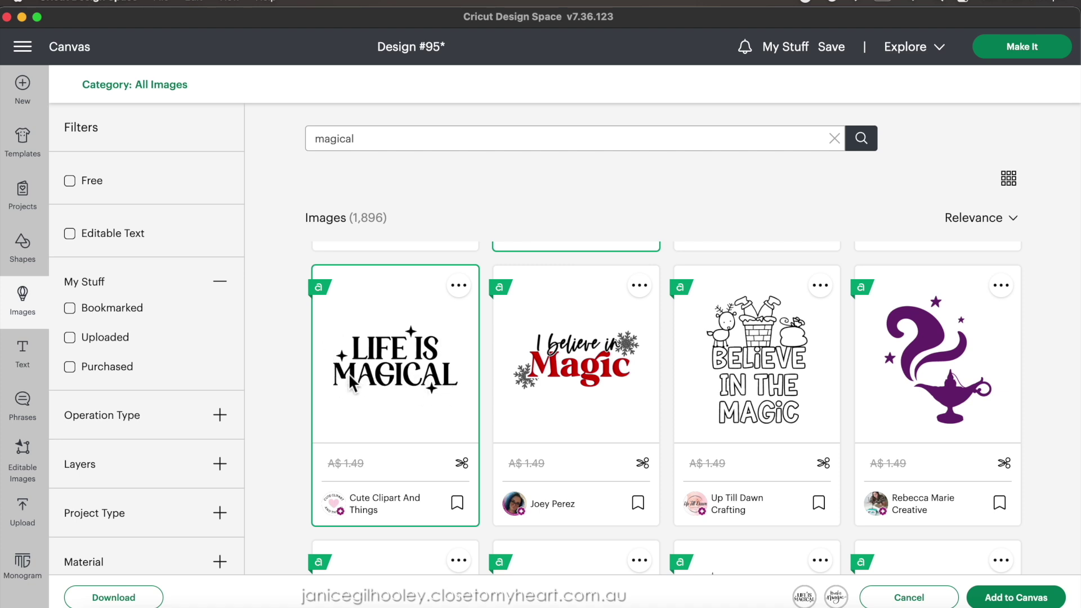
left_click(590, 379)
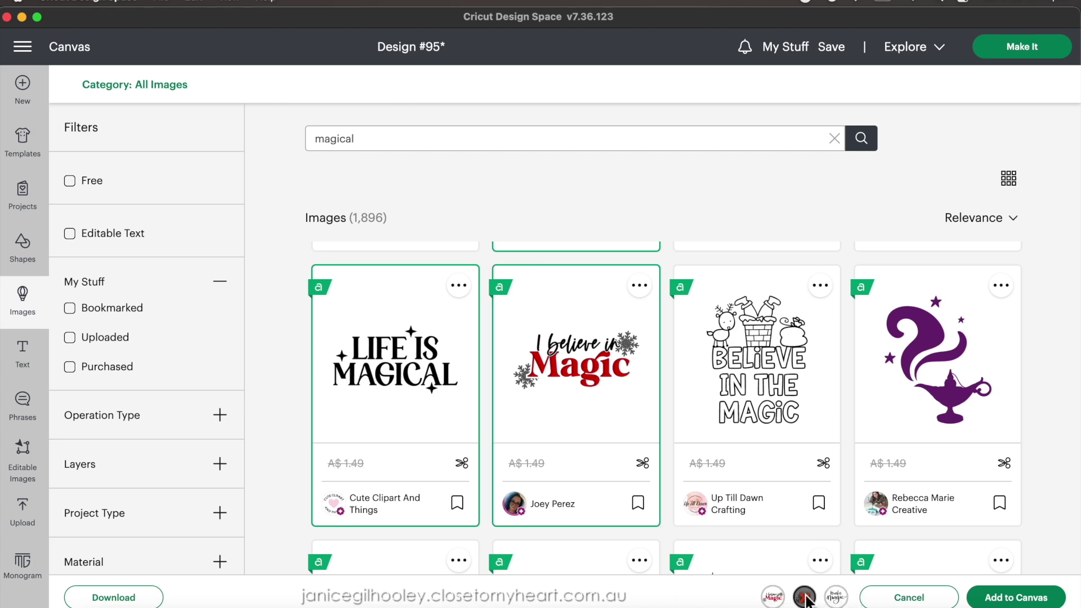
Remove "I believe in Magic" and "Make Magic" from the selected images and add only "Life Is Magical" to the canvas
mouse_move(846, 603)
left_click(774, 601)
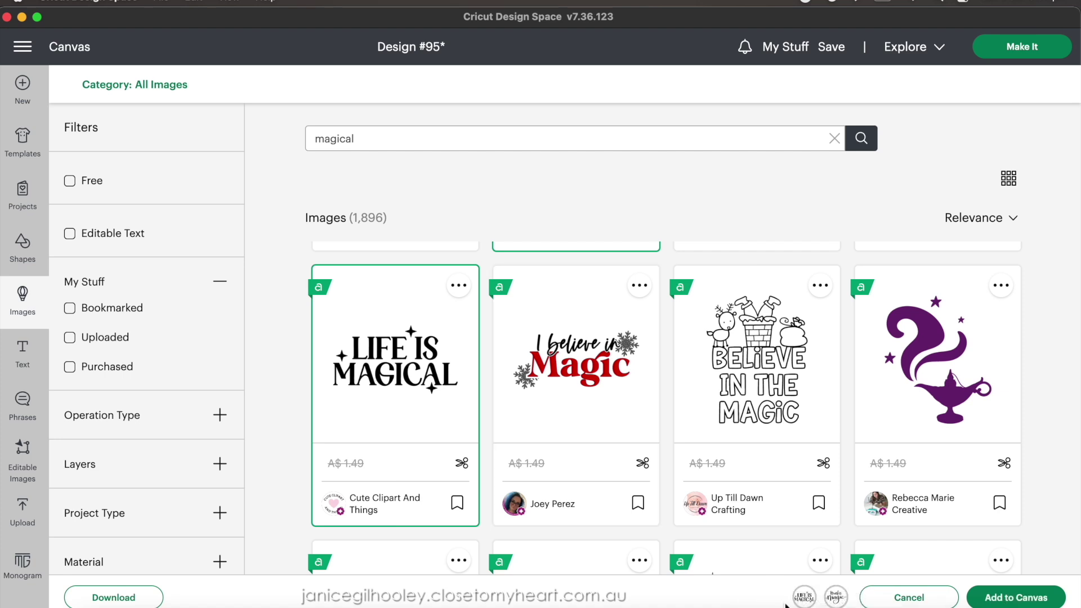
left_click(837, 601)
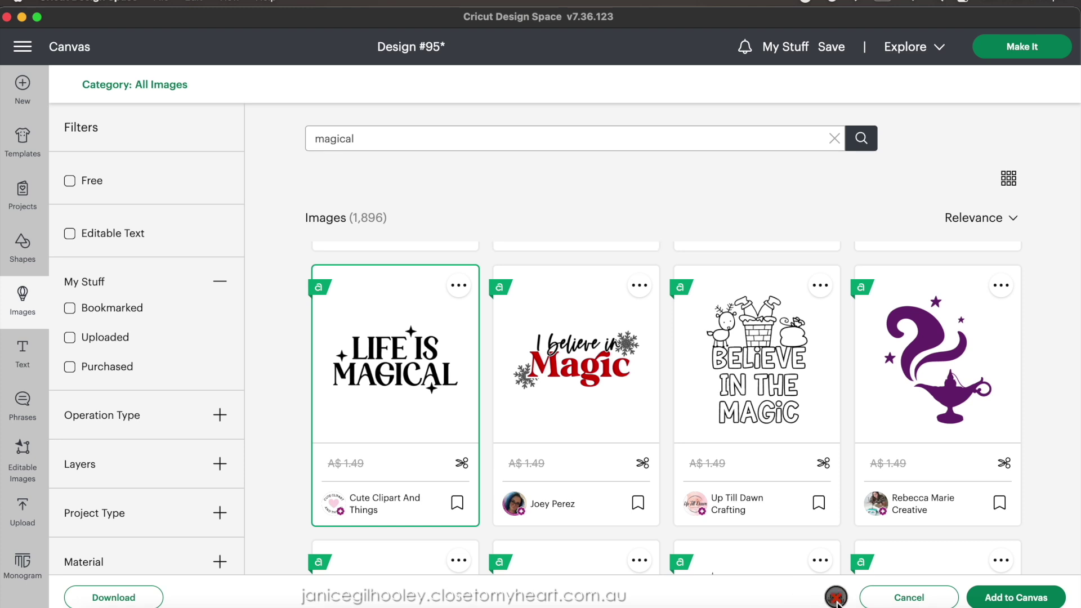
left_click(1004, 602)
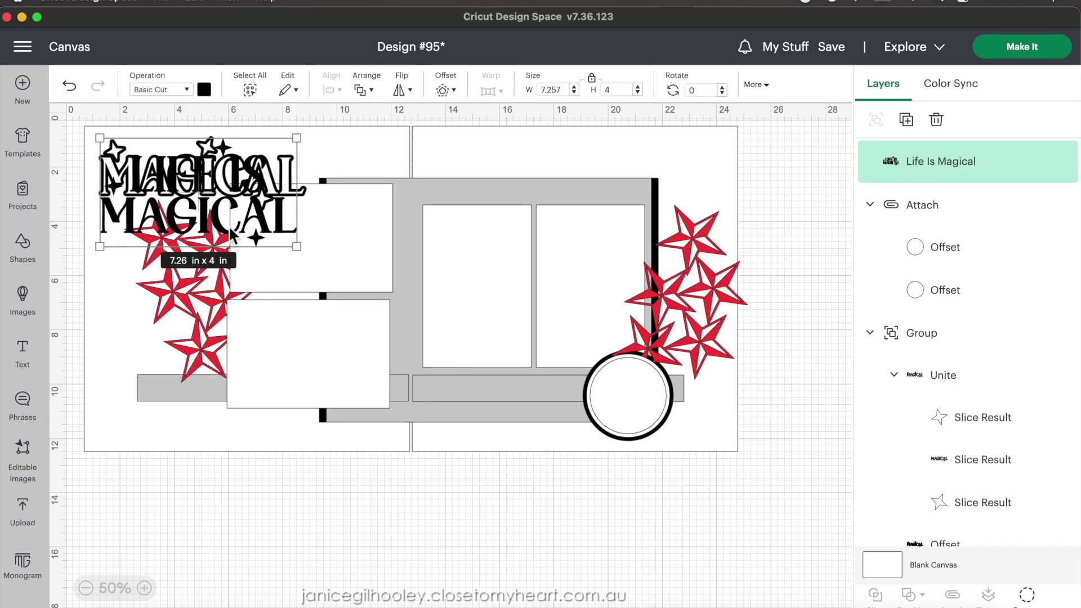
Move the "Life Is Magical" design to empty canvas below the layout and enlarge it to about 17.81 × 9.82 in
left_click_drag(223, 238, 239, 587)
scroll(411, 532, "down", 2)
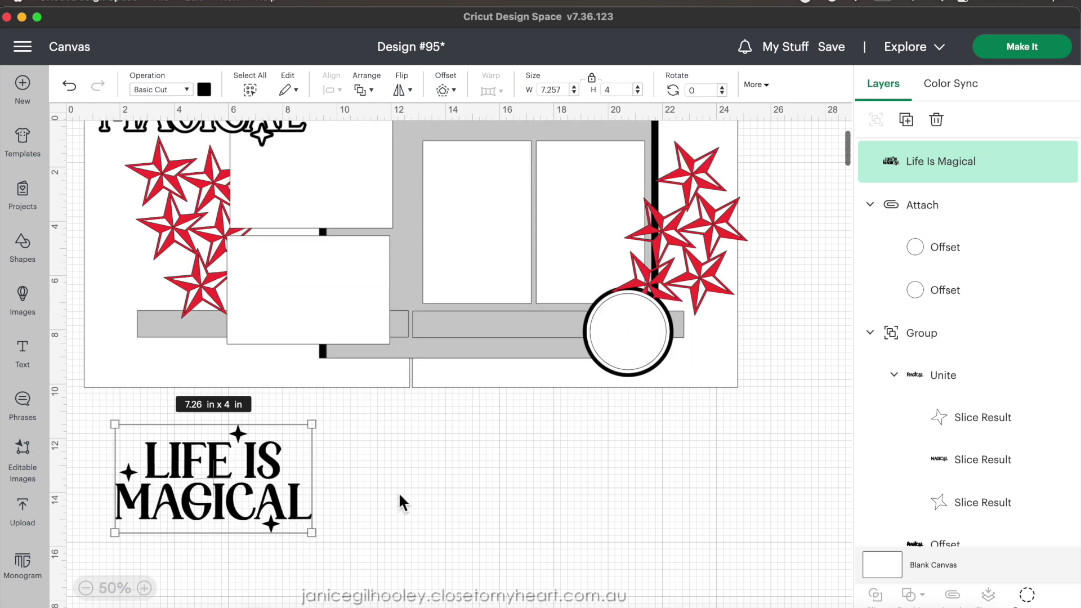
scroll(398, 492, "down", 10)
left_click_drag(201, 178, 257, 284)
left_click_drag(367, 344, 654, 503)
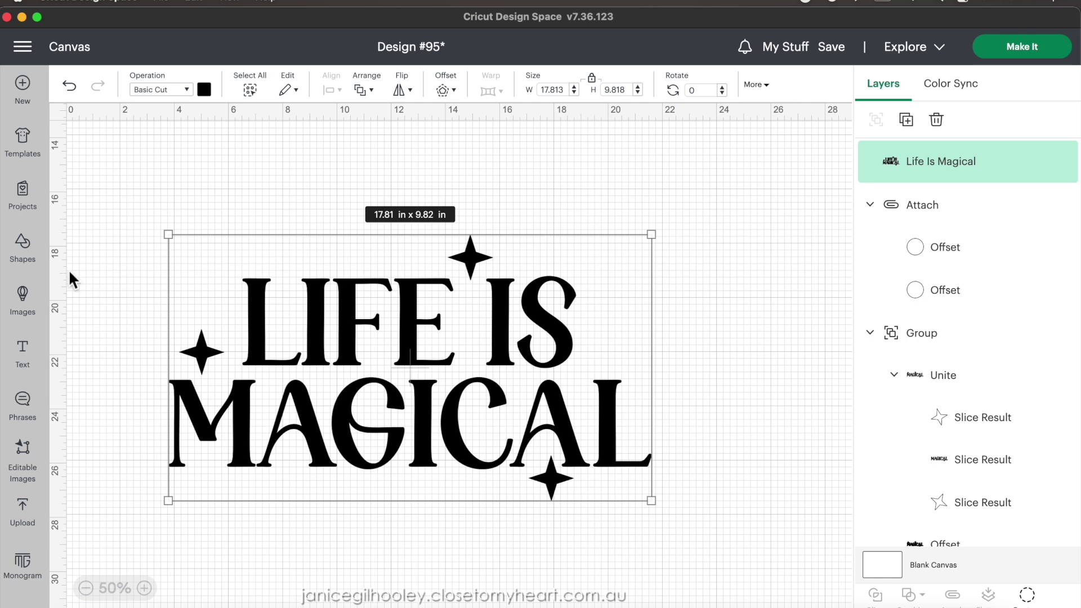
Insert a square above the "Life Is Magical" design and colour it white
left_click(28, 252)
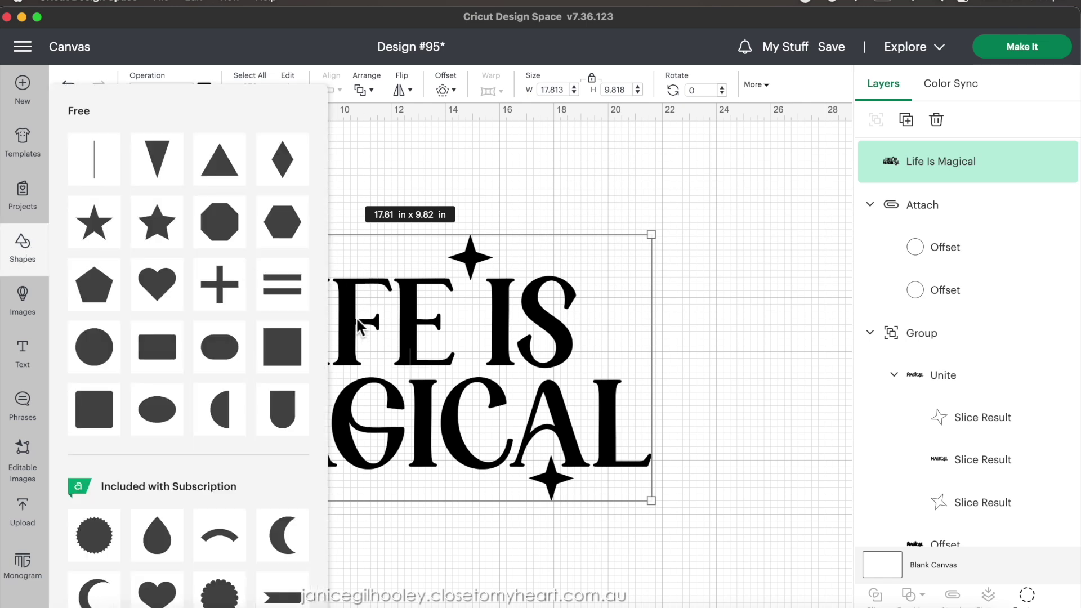
left_click(286, 338)
left_click_drag(121, 178, 259, 223)
left_click(207, 95)
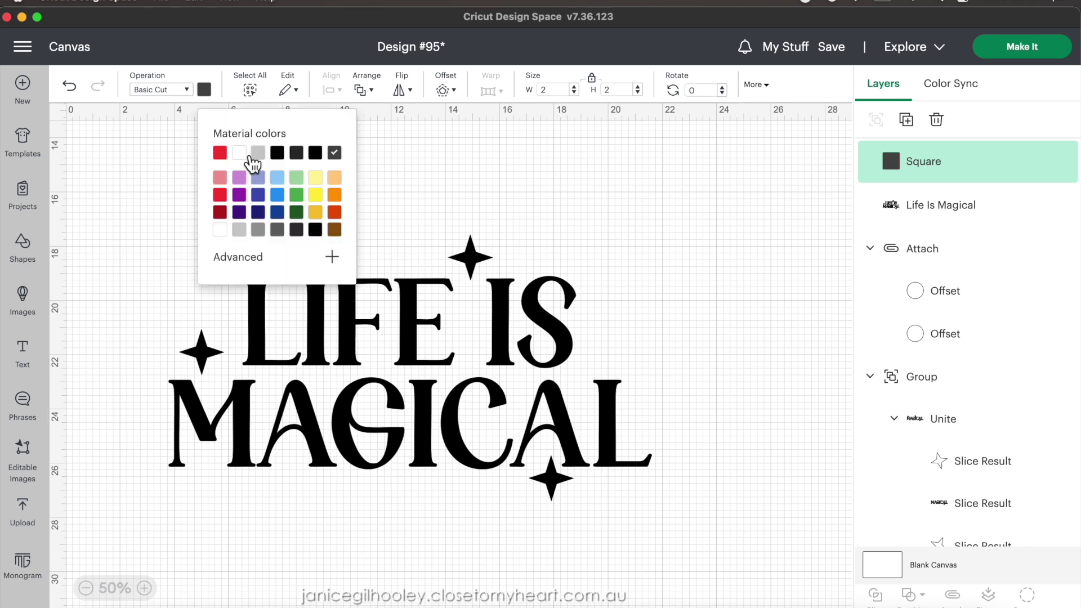
left_click(240, 154)
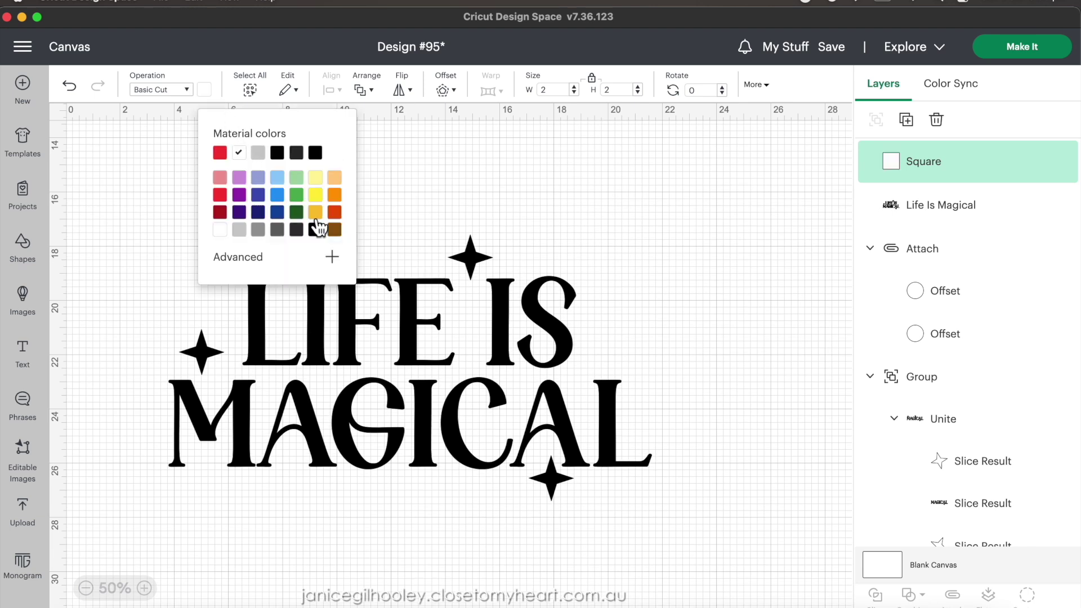
left_click(385, 213)
Stretch the white square into a rectangle about 8.22 × 3.61 in that completely covers the word LIFE
left_click_drag(267, 210, 458, 333)
scroll(407, 315, "up", 1)
left_click(400, 319)
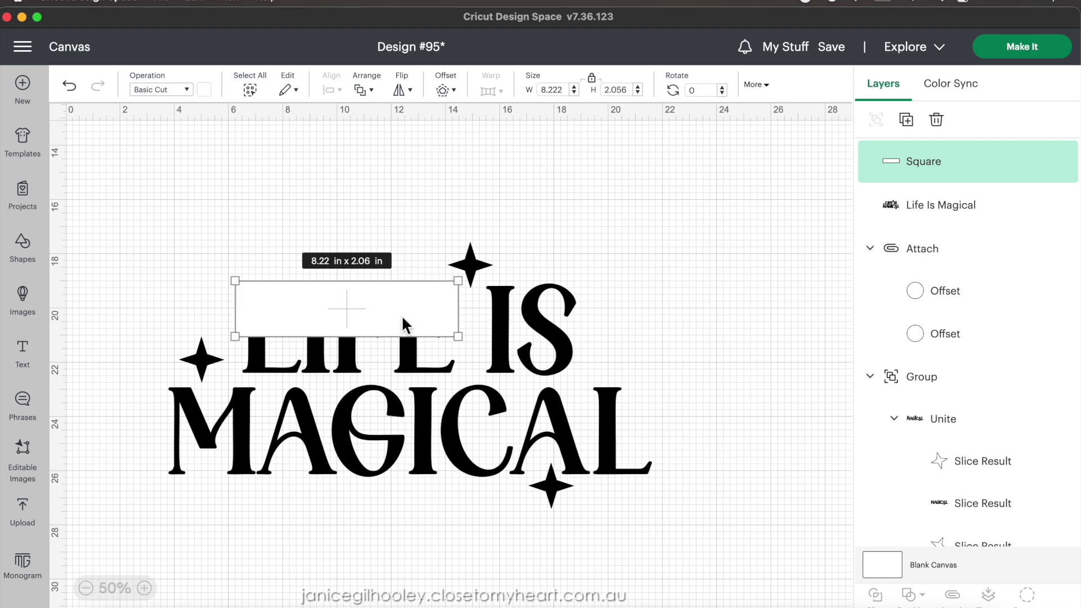
scroll(401, 315, "up", 1)
left_click_drag(349, 340, 348, 387)
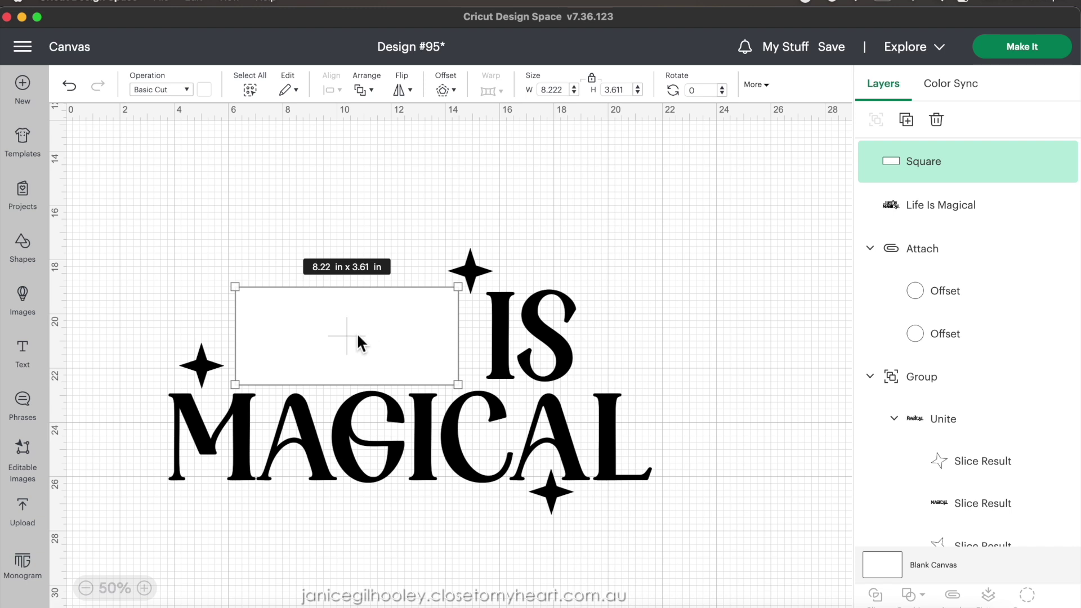
Send the white rectangle to the back and slice it with the "Life Is Magical" design
left_click(372, 89)
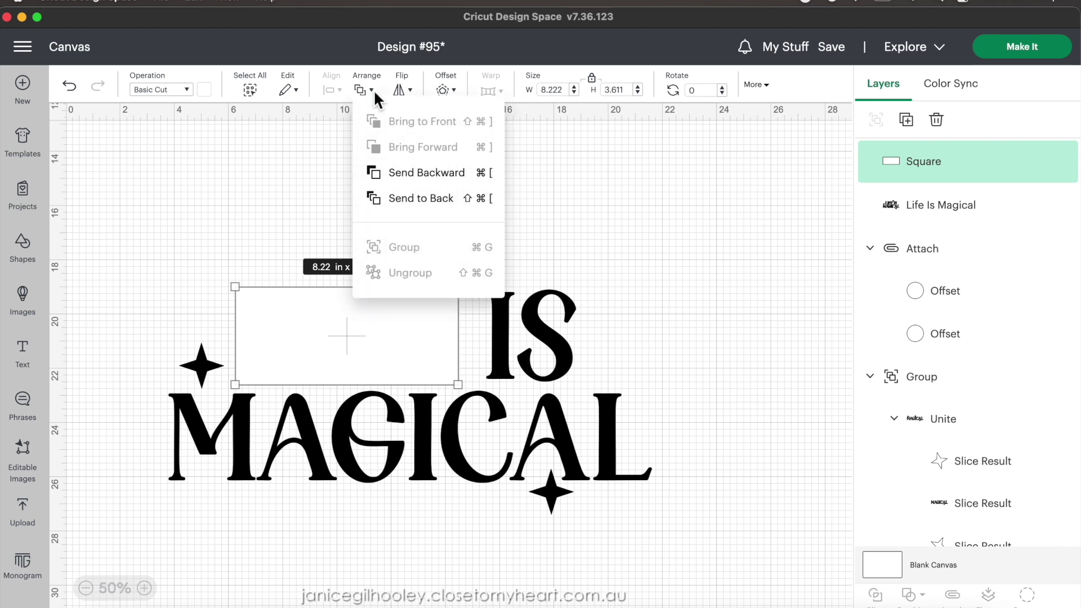
left_click(407, 198)
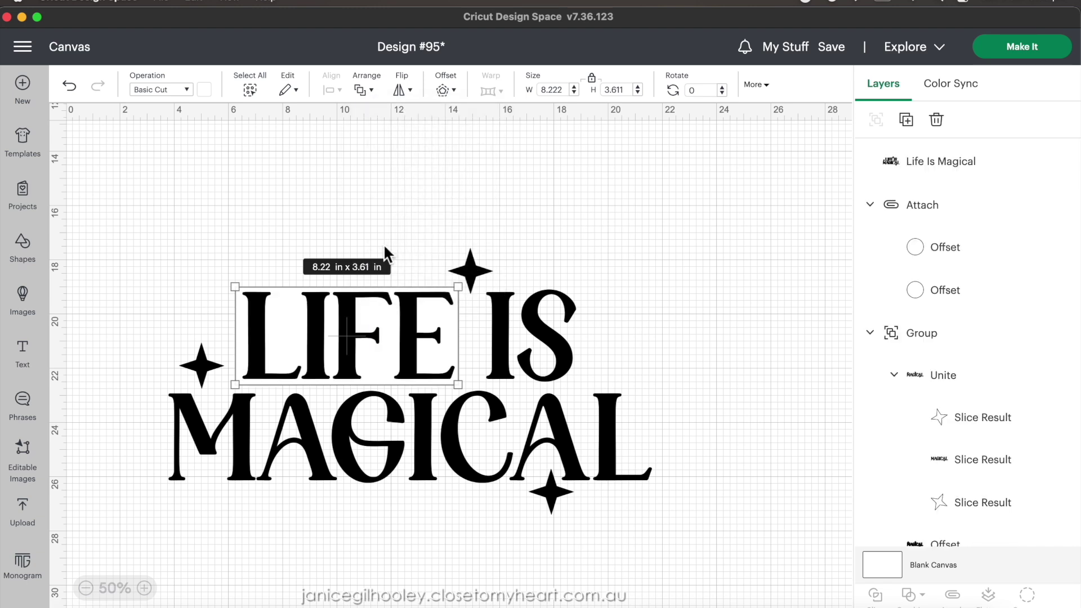
left_click(384, 247)
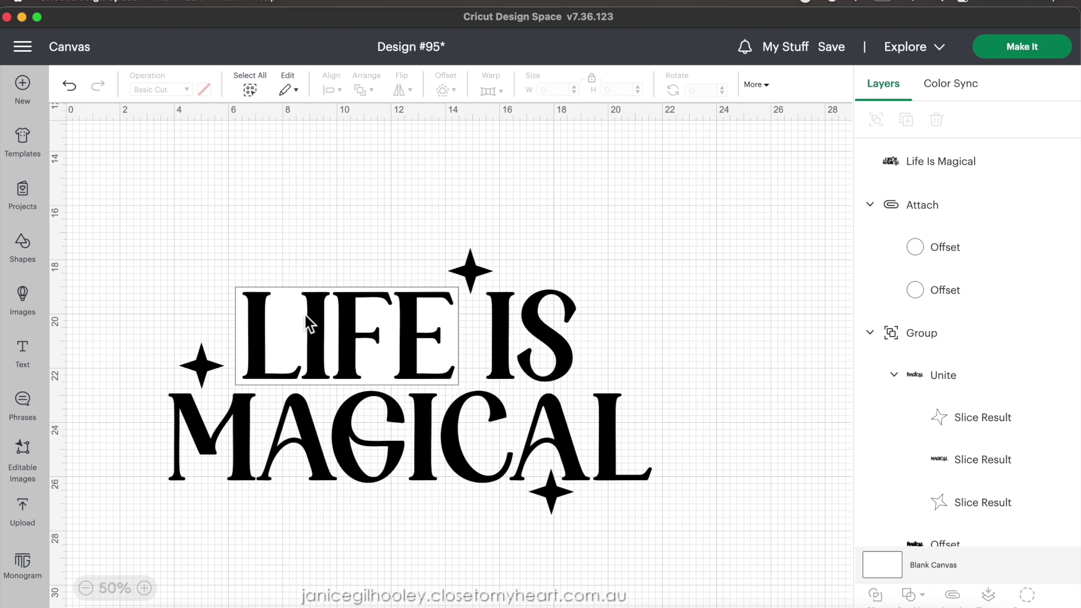
left_click_drag(188, 244, 480, 424)
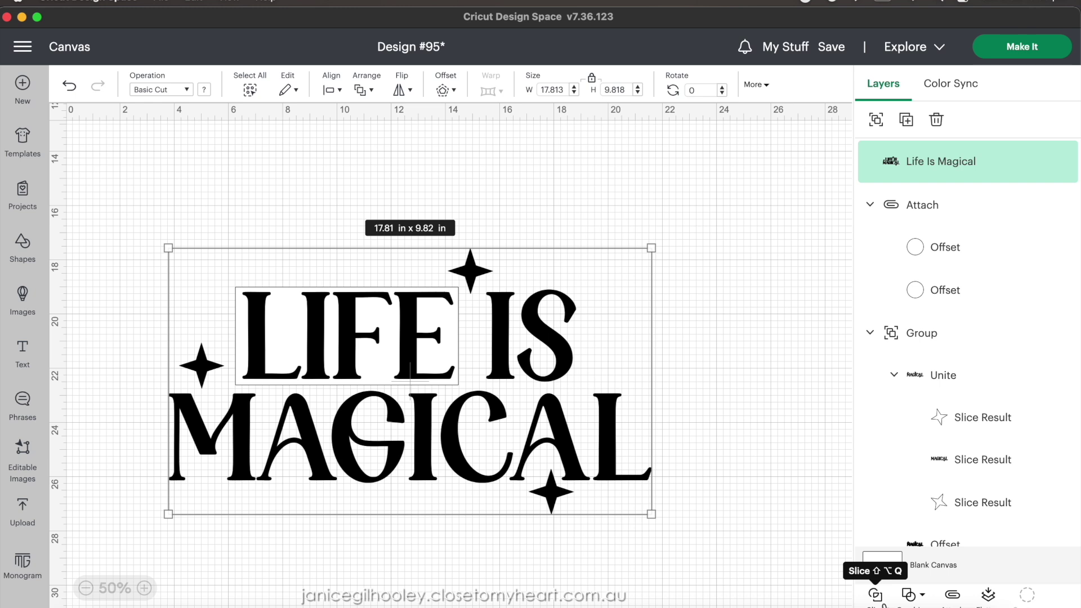
key("shift+alt+q")
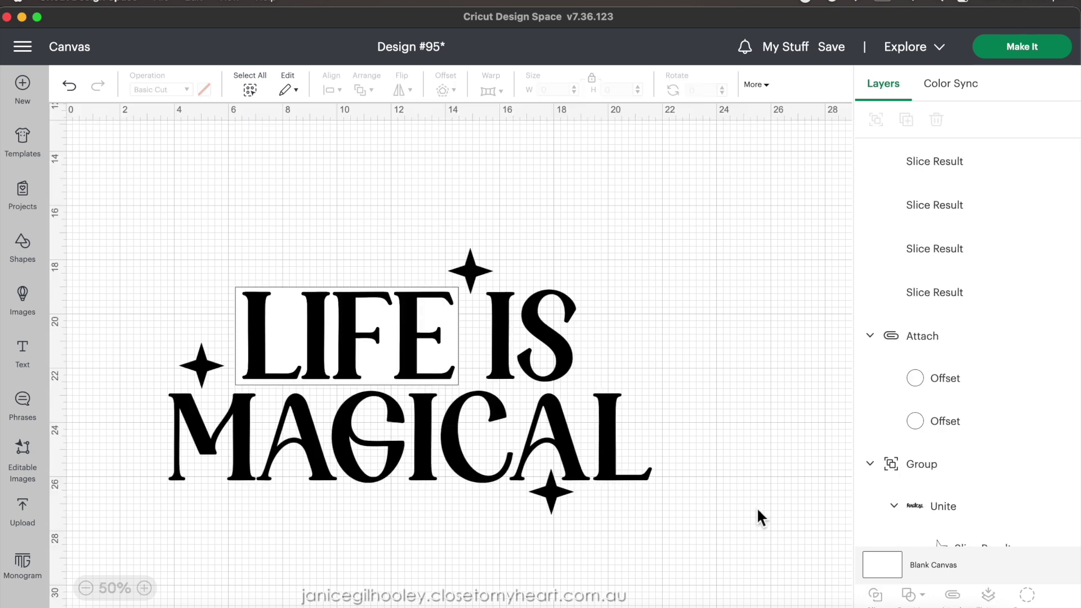
Pull the "IS MAGICAL" artwork away from the slice and spread the stacked LIFE pieces apart vertically
left_click_drag(318, 310, 646, 355)
left_click(199, 269)
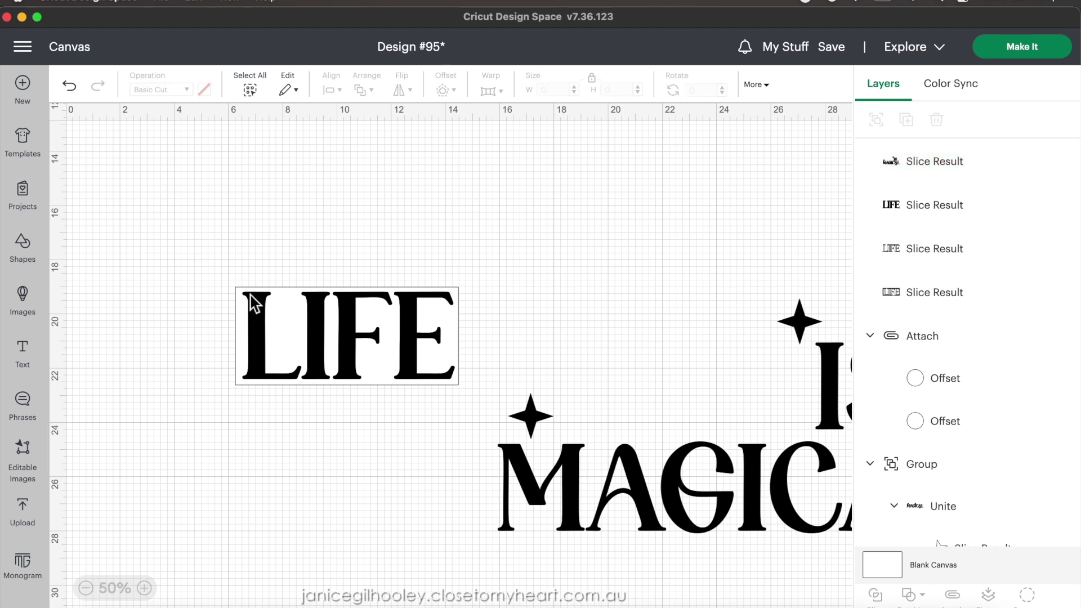
left_click_drag(257, 309, 248, 210)
left_click_drag(288, 311, 281, 420)
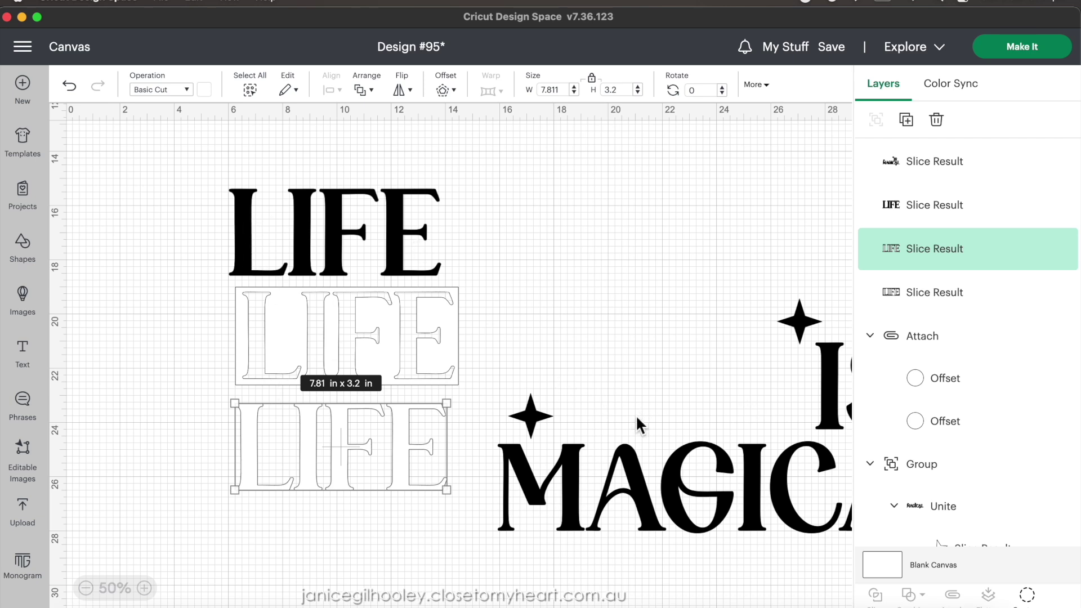
Delete the three LIFE slice pieces and move the remaining "IS MAGICAL" artwork back into the cleared area
left_click_drag(179, 170, 309, 487)
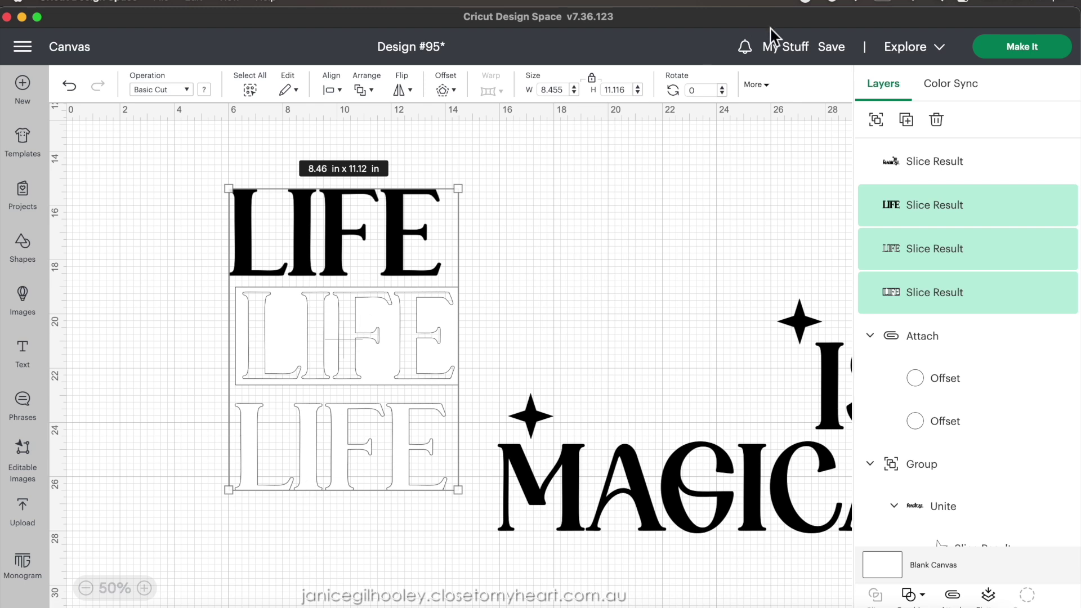
right_click(326, 243)
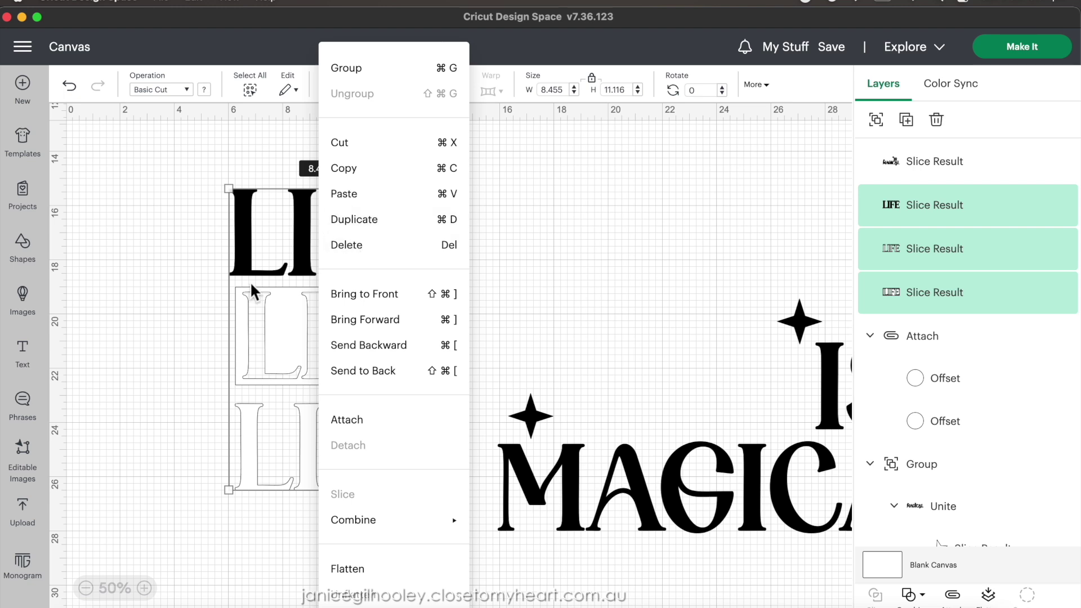
key("Delete")
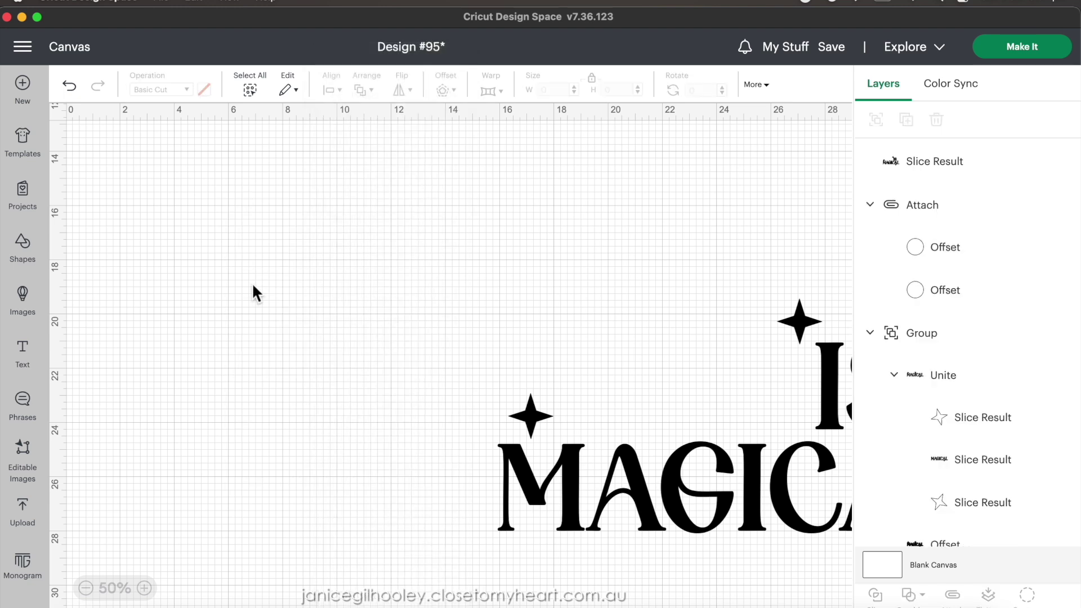
left_click_drag(804, 366, 458, 290)
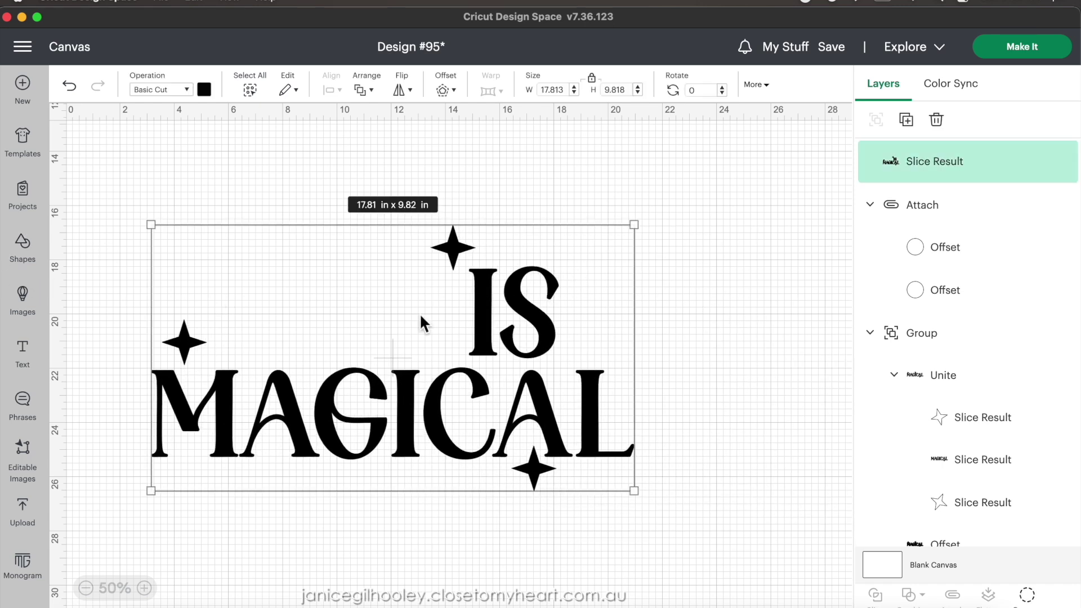
Insert another square and fit it over the word IS at about 4.08 × 3.61 in
left_click(23, 247)
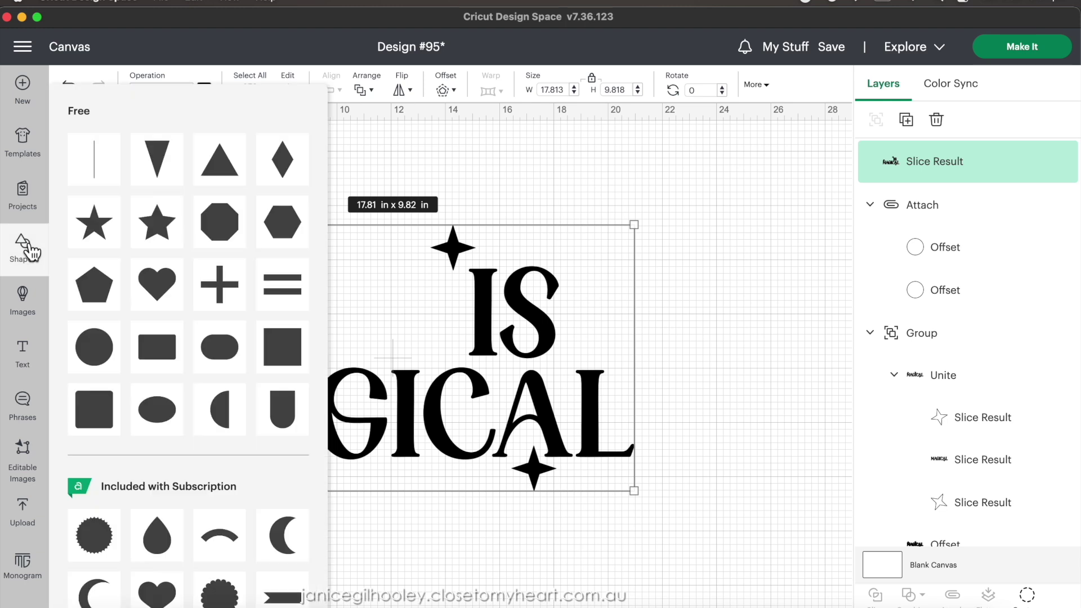
left_click(284, 362)
left_click_drag(130, 189, 558, 364)
left_click_drag(565, 317, 527, 307)
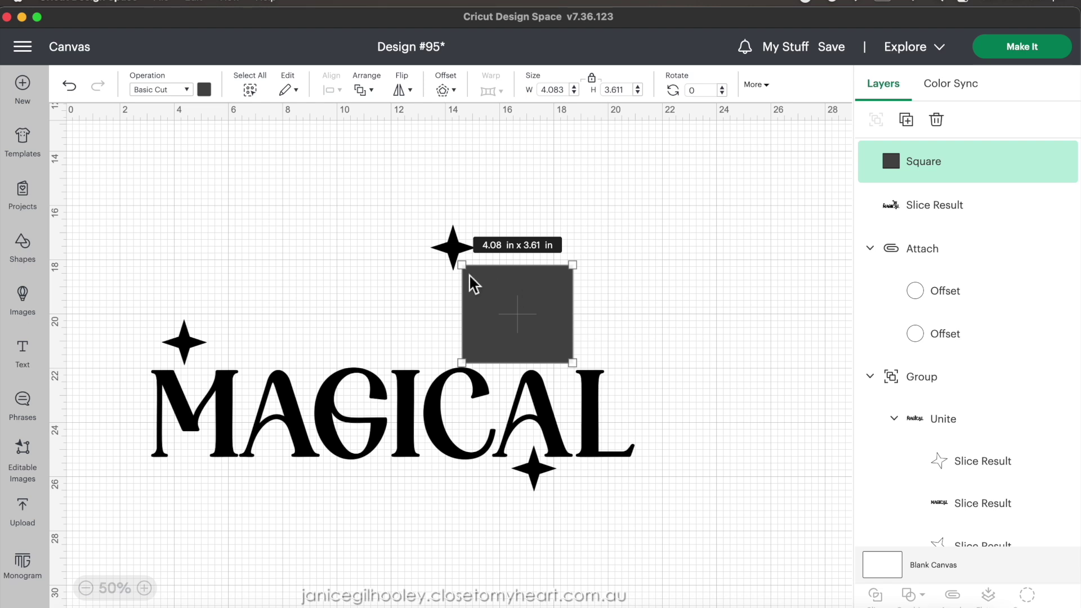
left_click(732, 298)
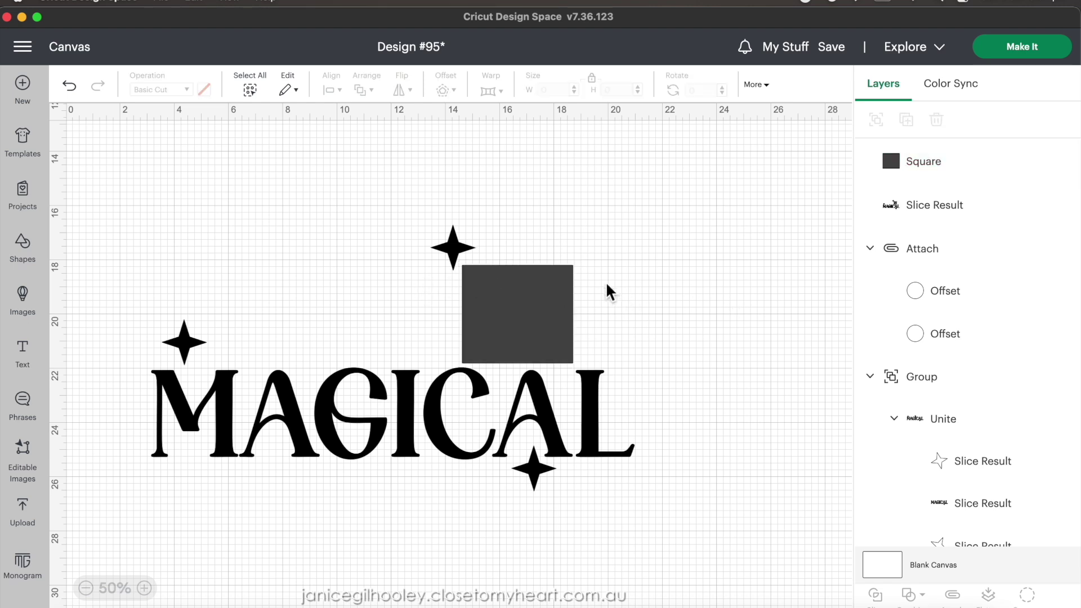
Slice the word IS out of the artwork with the square, delete the three leftover IS pieces and recentre the MAGICAL artwork
left_click_drag(688, 293, 400, 448)
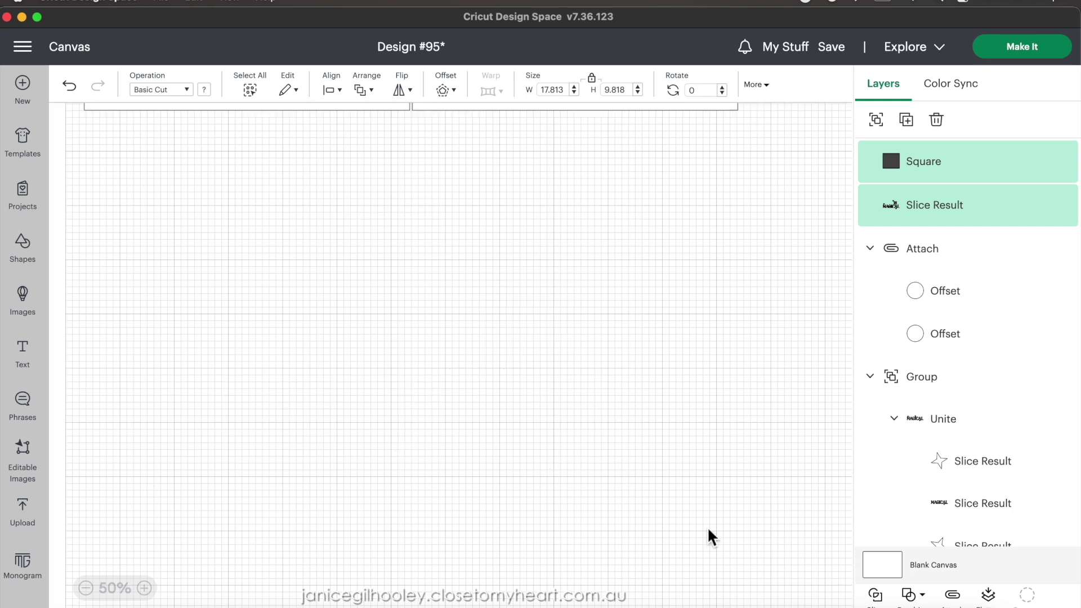
left_click_drag(436, 411, 405, 606)
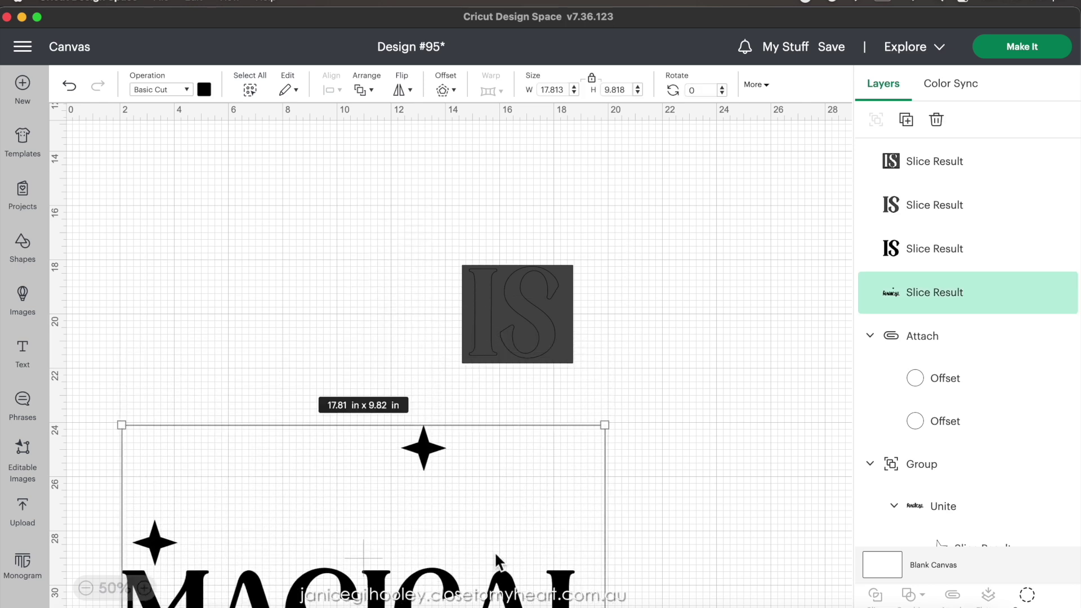
left_click_drag(421, 231, 708, 378)
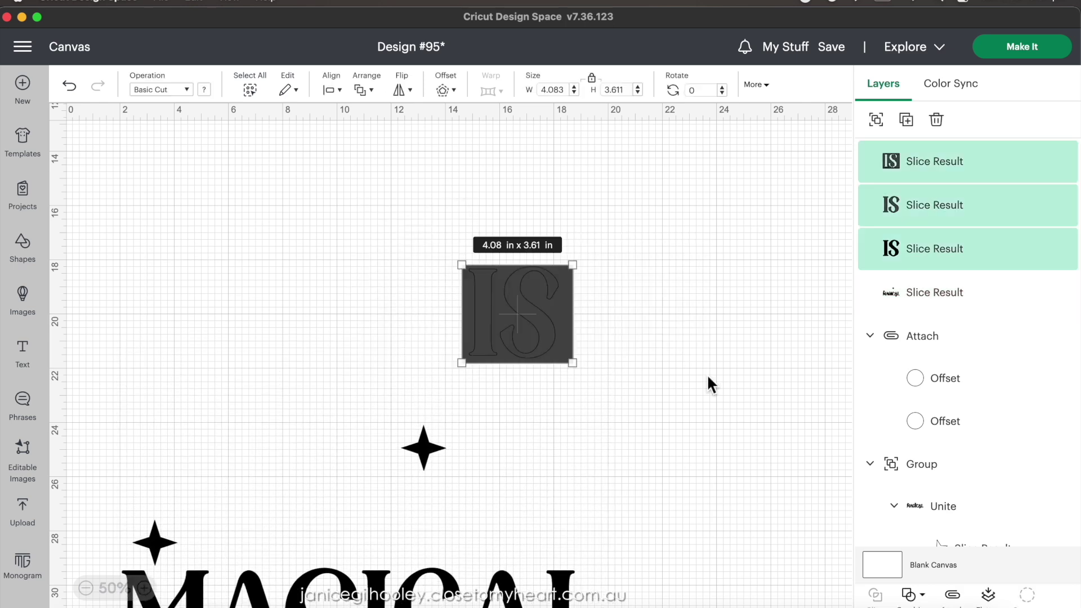
key("Delete")
left_click_drag(373, 581, 383, 354)
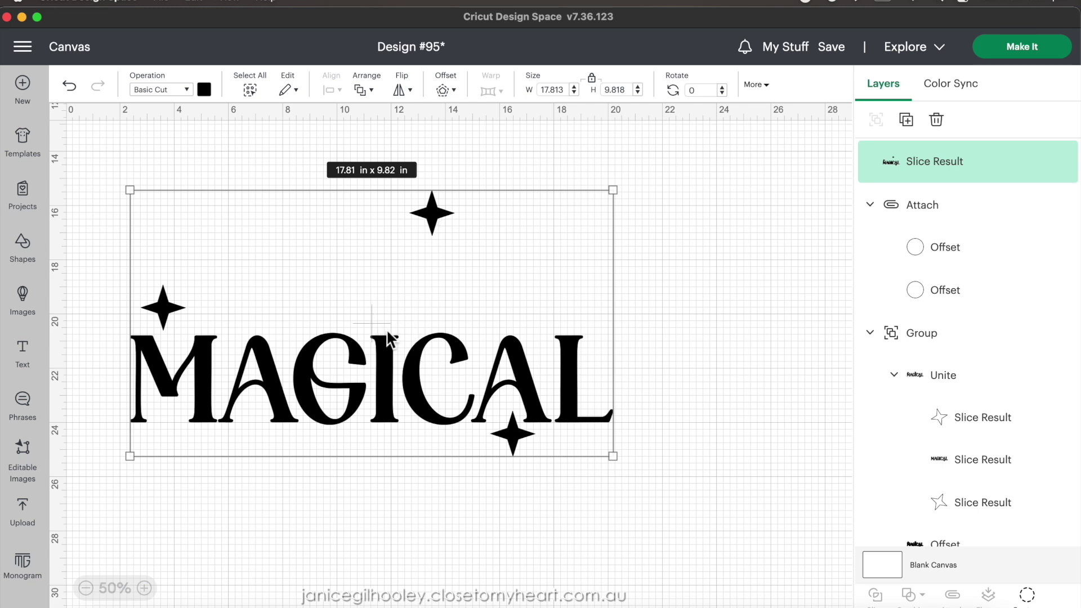
Insert a 2 × 2 in square and place it over the detached star high above the word MAGICAL
left_click(28, 243)
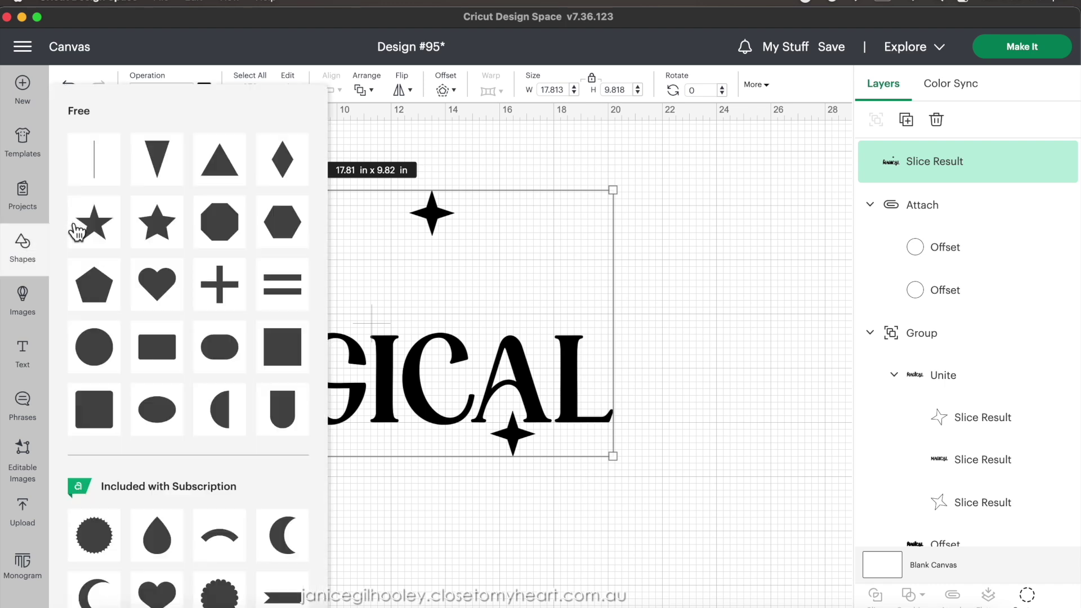
left_click(284, 355)
left_click_drag(141, 193, 437, 210)
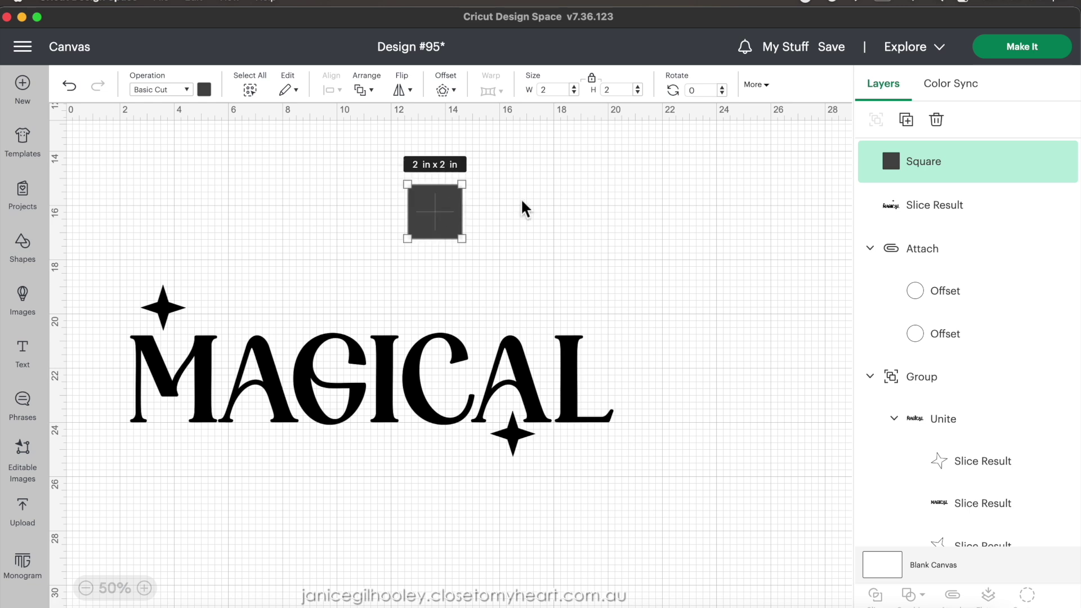
left_click(559, 197)
left_click(704, 219)
Slice the square with the MAGICAL artwork, then delete the cut square and the grey duplicate star
left_click_drag(699, 206, 271, 410)
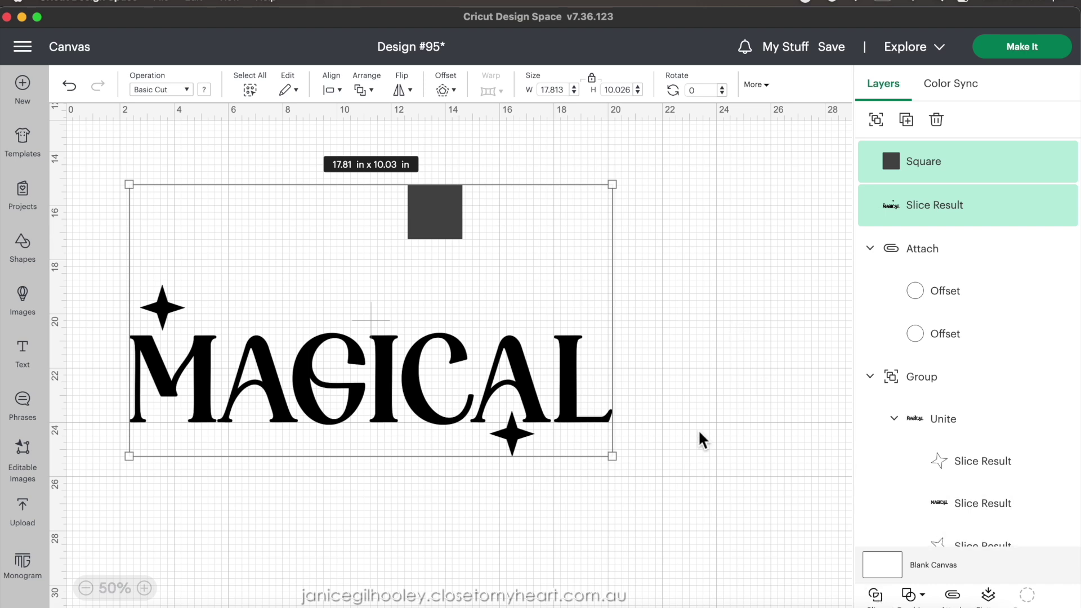
left_click_drag(446, 219, 763, 227)
key("Delete")
left_click_drag(434, 217, 611, 223)
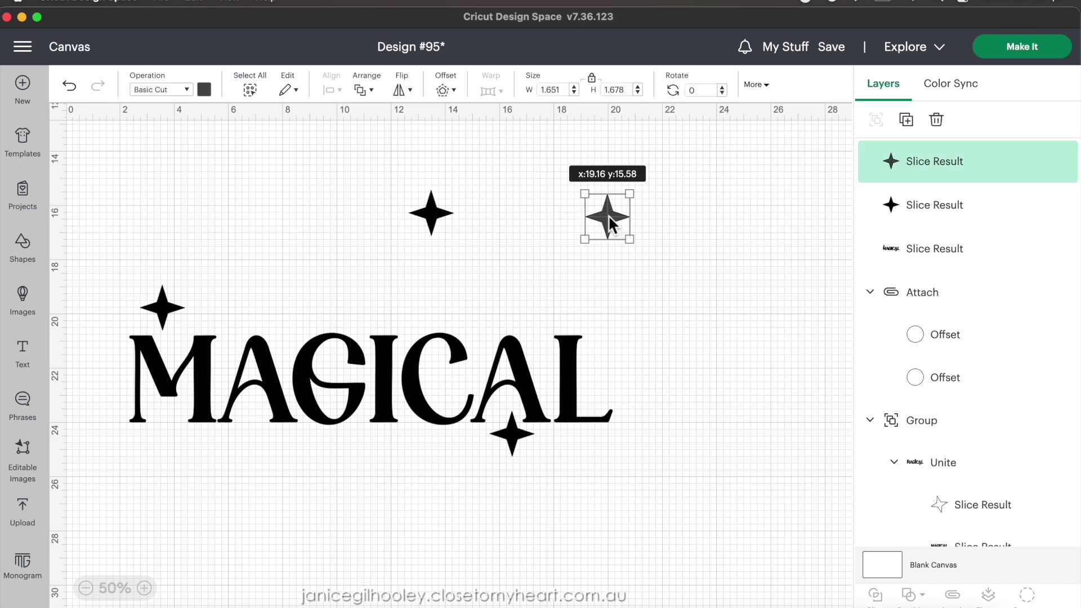
key("Delete")
Move the freed black star to just above the letter I and rotate it to about 27.55°
left_click_drag(439, 211, 379, 311)
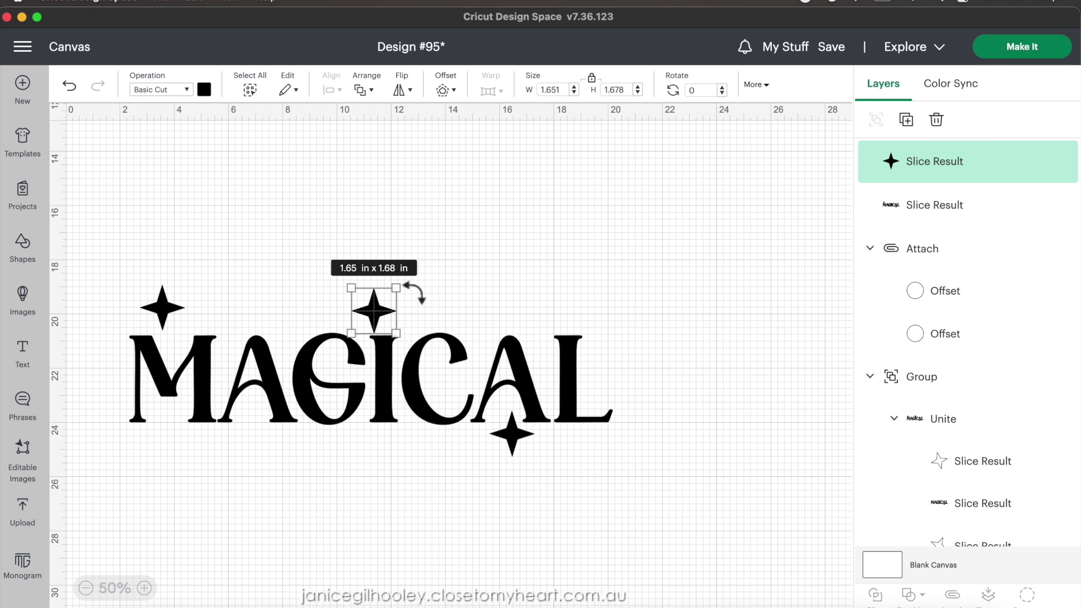
left_click_drag(415, 293, 419, 308)
left_click_drag(379, 312, 380, 317)
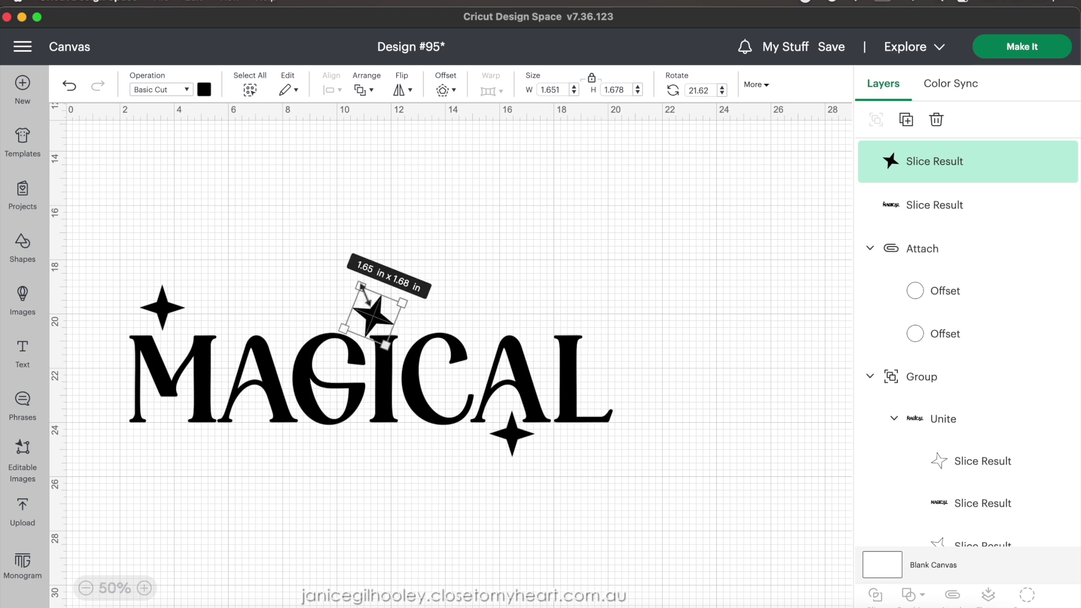
left_click_drag(361, 285, 358, 282)
left_click_drag(386, 316, 382, 325)
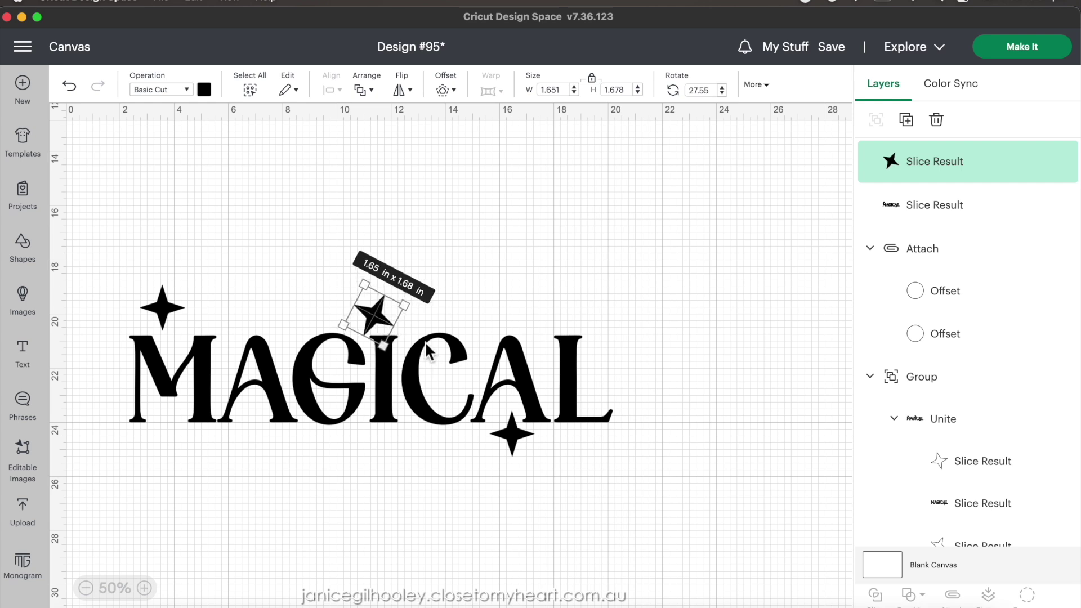
left_click(537, 210)
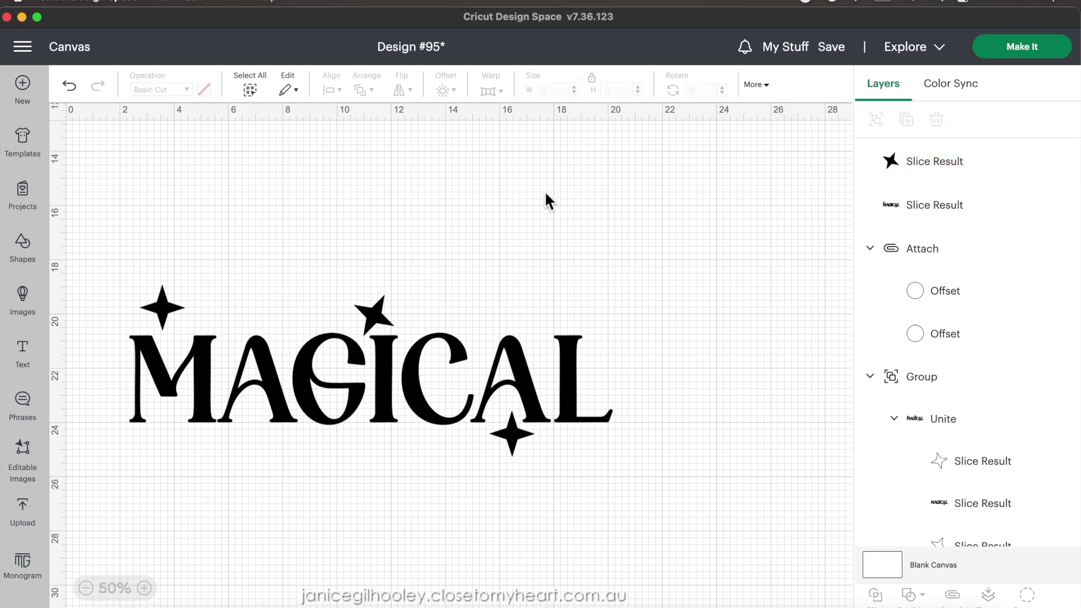
Insert a 2 × 2 in square, rotate it about 37.29° and cover the star above the M without touching the letter
left_click(171, 316)
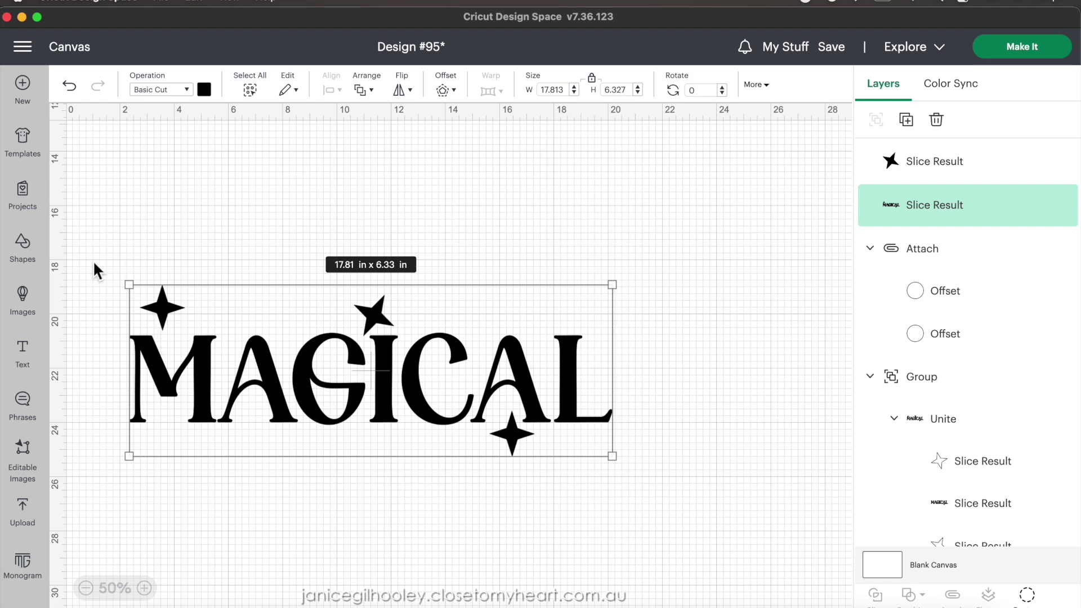
left_click(31, 250)
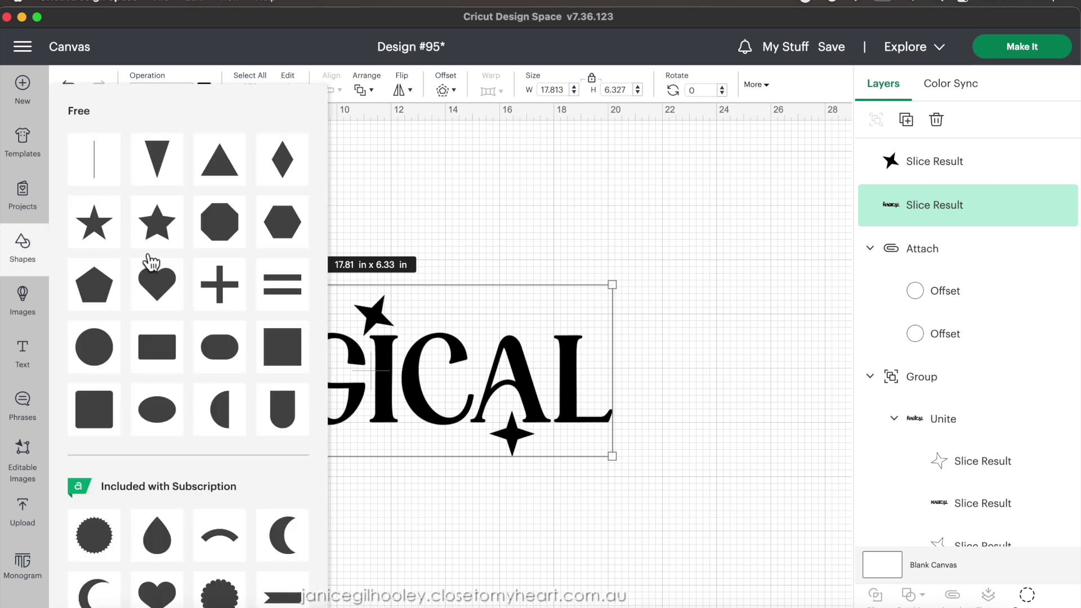
left_click(293, 355)
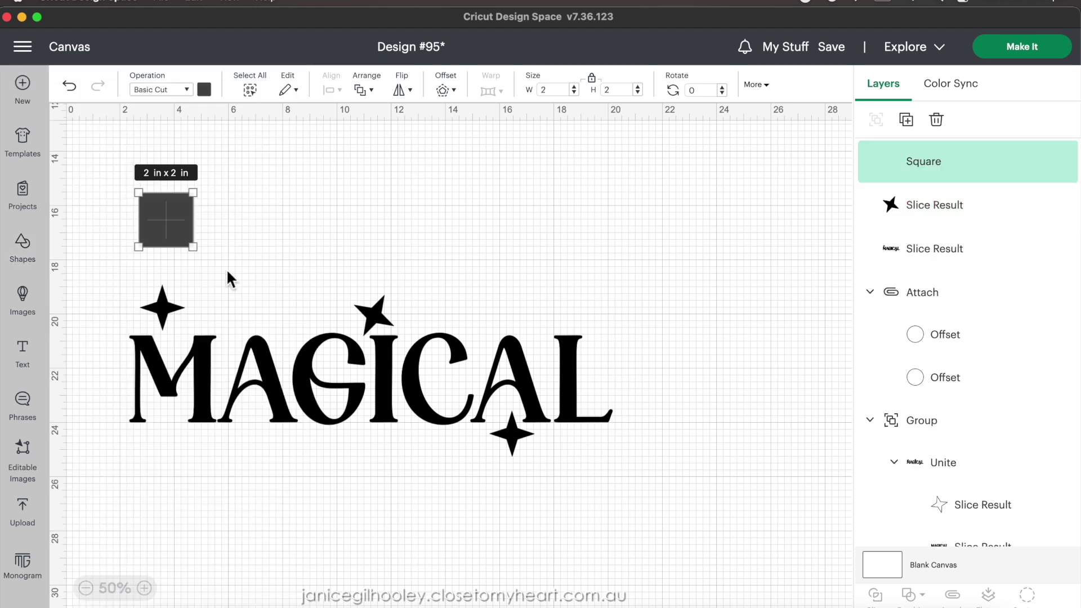
left_click_drag(164, 229, 156, 301)
left_click_drag(203, 269, 165, 320)
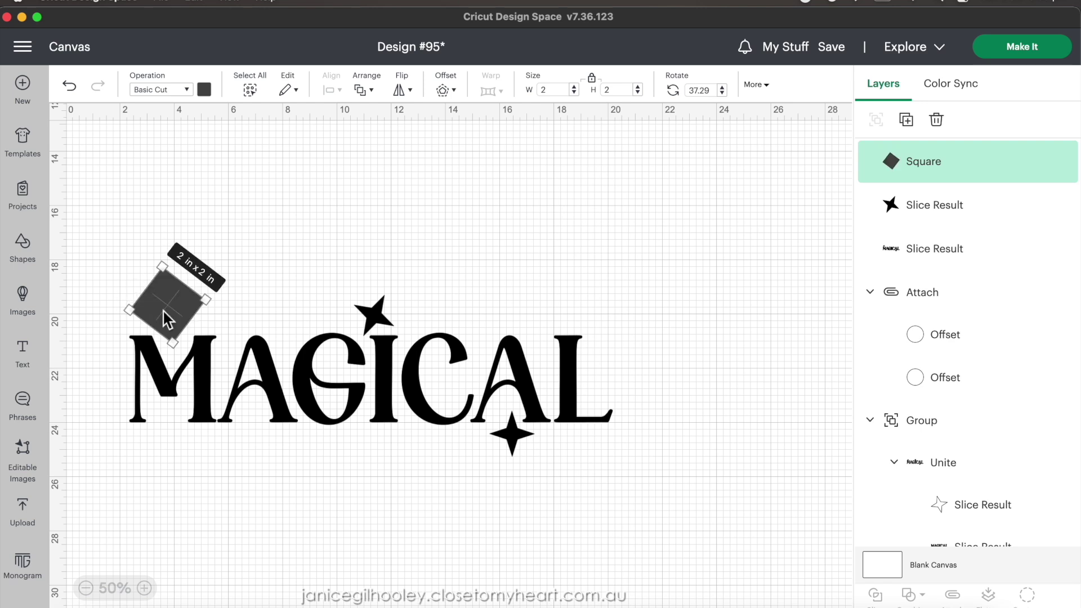
Slice the rotated square with the MAGICAL artwork and delete the cut square and the grey duplicate star
left_click_drag(113, 261, 361, 450)
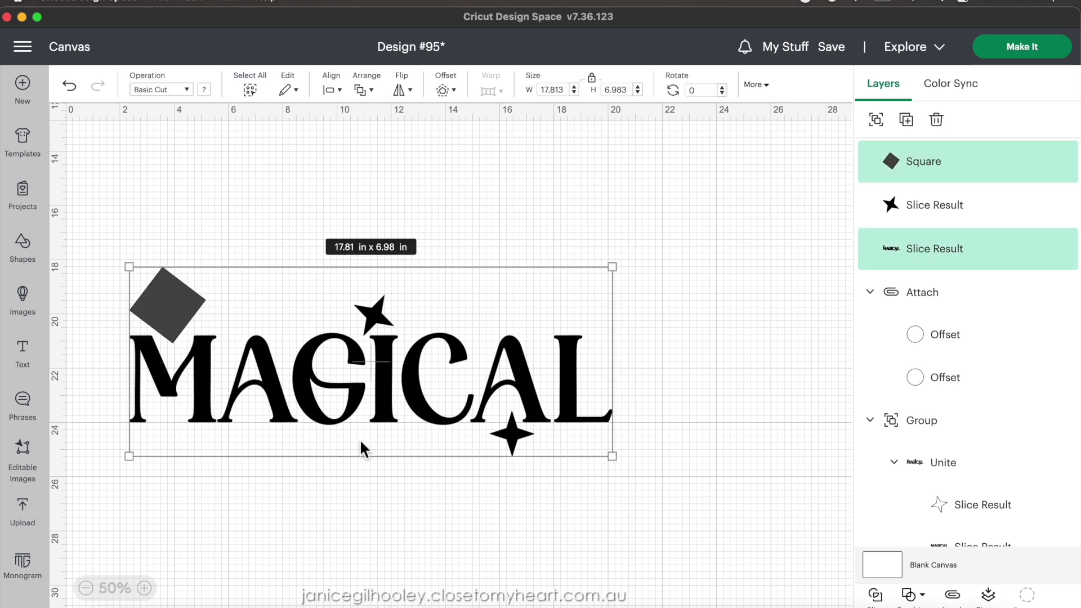
left_click(882, 600)
left_click_drag(183, 289, 349, 214)
key("Delete")
left_click_drag(156, 306, 286, 221)
key("Delete")
Lower the freed star so it overlaps the top of the M
left_click_drag(164, 313, 164, 330)
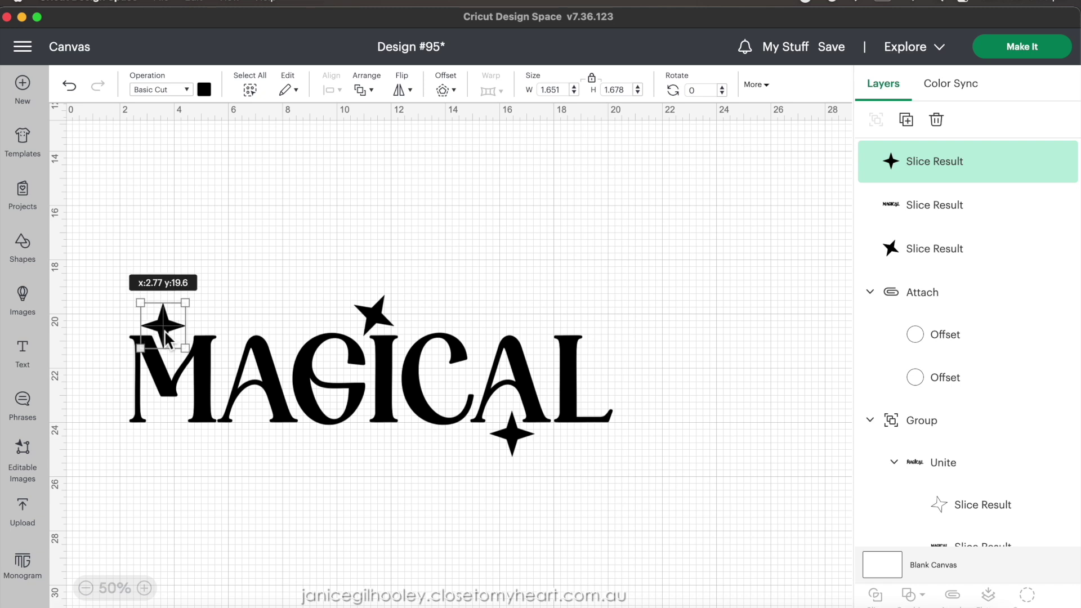
left_click(315, 309)
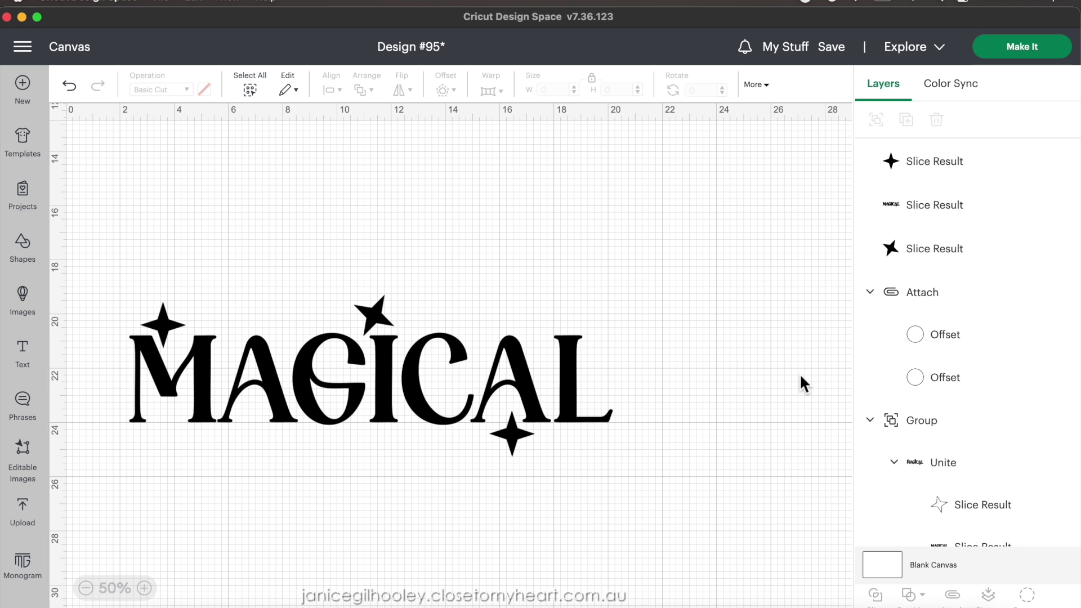
Recolour the MAGICAL lettering and all of its stars white
scroll(798, 373, "down", 1)
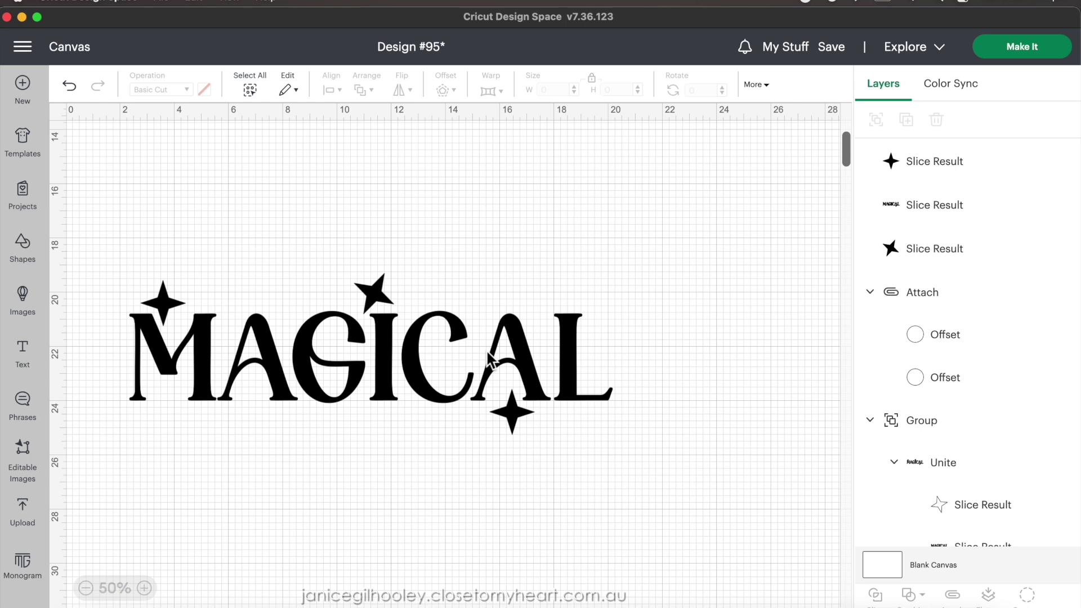
left_click_drag(93, 252, 704, 453)
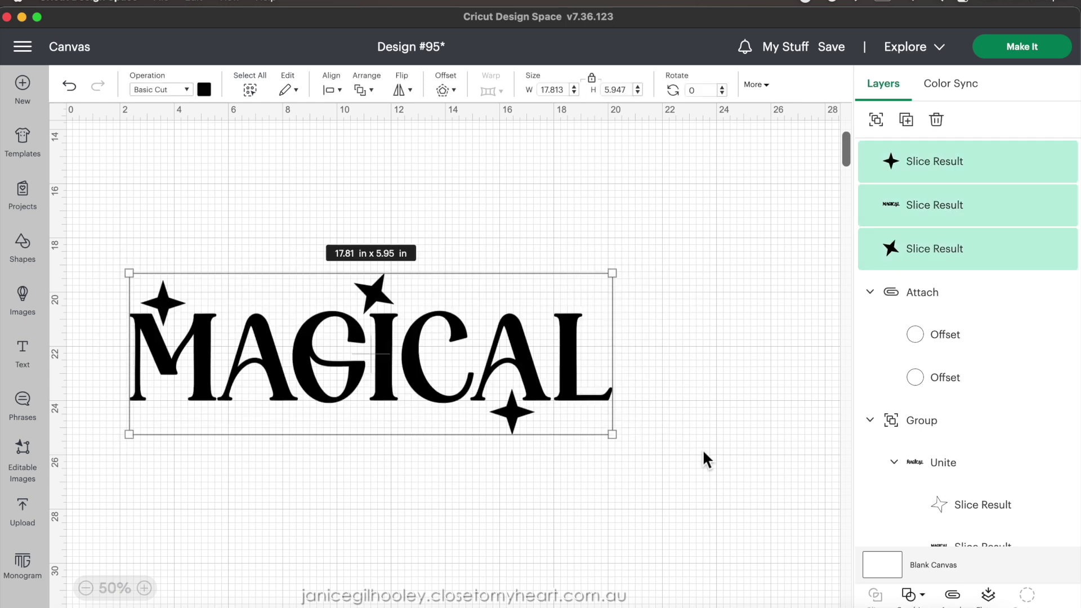
left_click(205, 90)
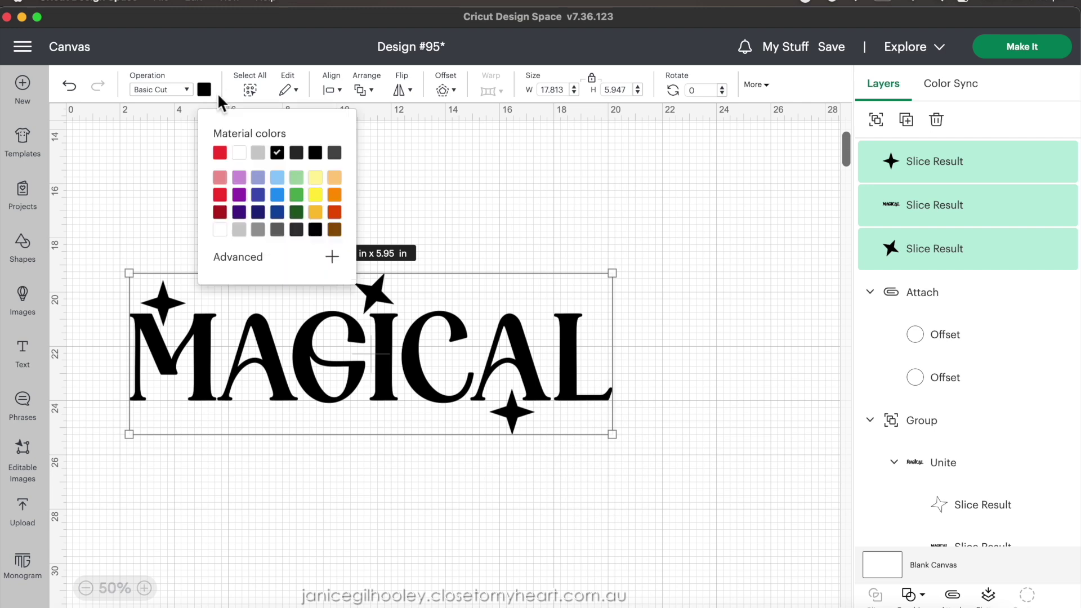
left_click(240, 153)
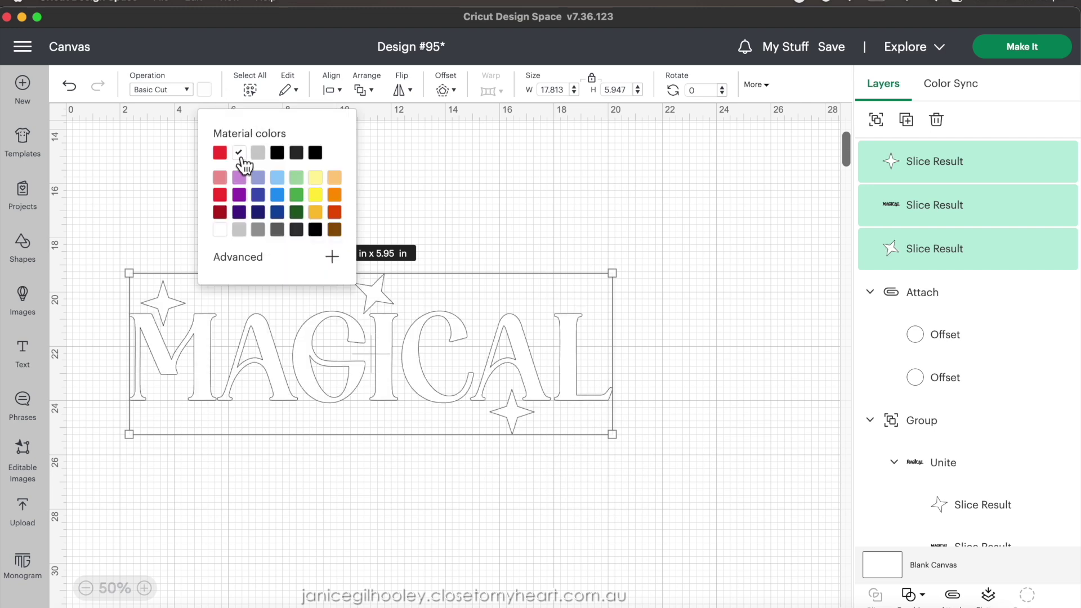
Apply a welded 0.25 in offset with rounded corners around the MAGICAL lettering and stars
left_click(450, 93)
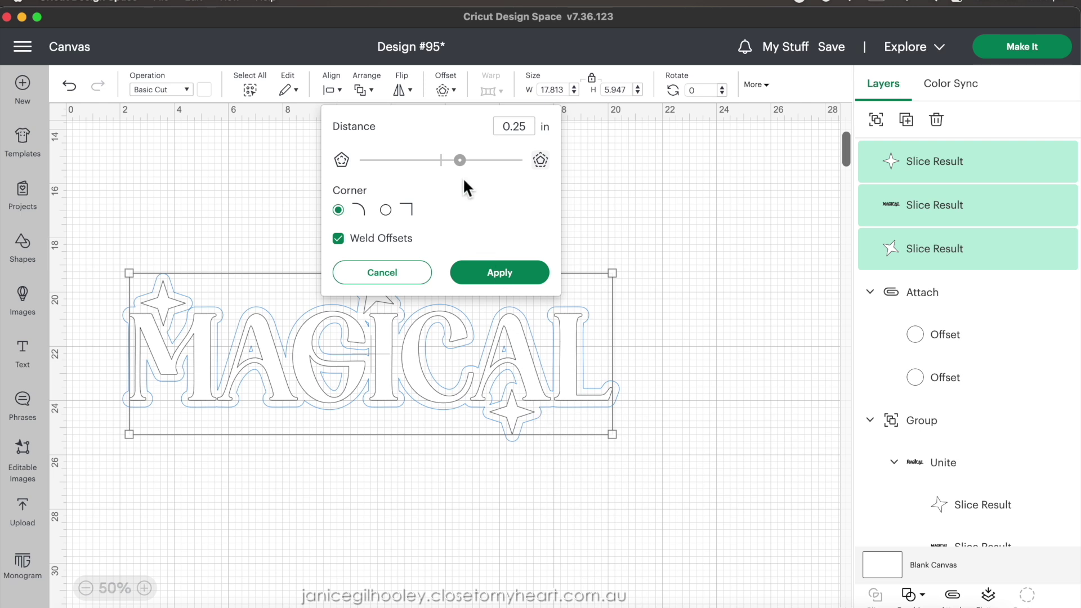
mouse_move(463, 164)
left_mouse_down()
mouse_move(506, 169)
mouse_move(467, 169)
left_mouse_up()
left_click_drag(458, 172, 459, 174)
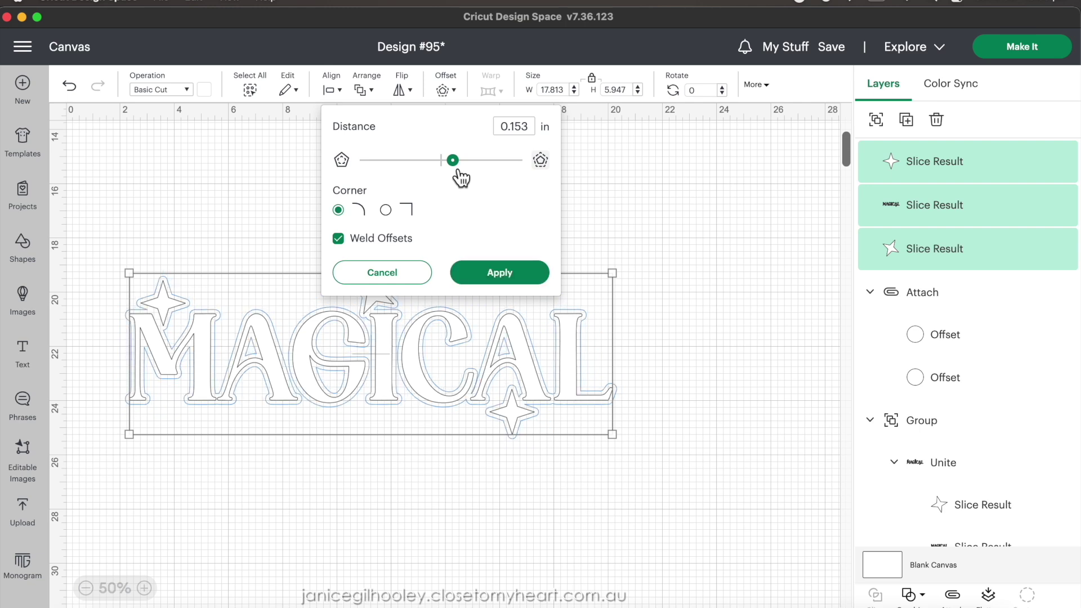
left_click_drag(531, 132, 514, 134)
type("3")
left_click_drag(460, 169, 459, 168)
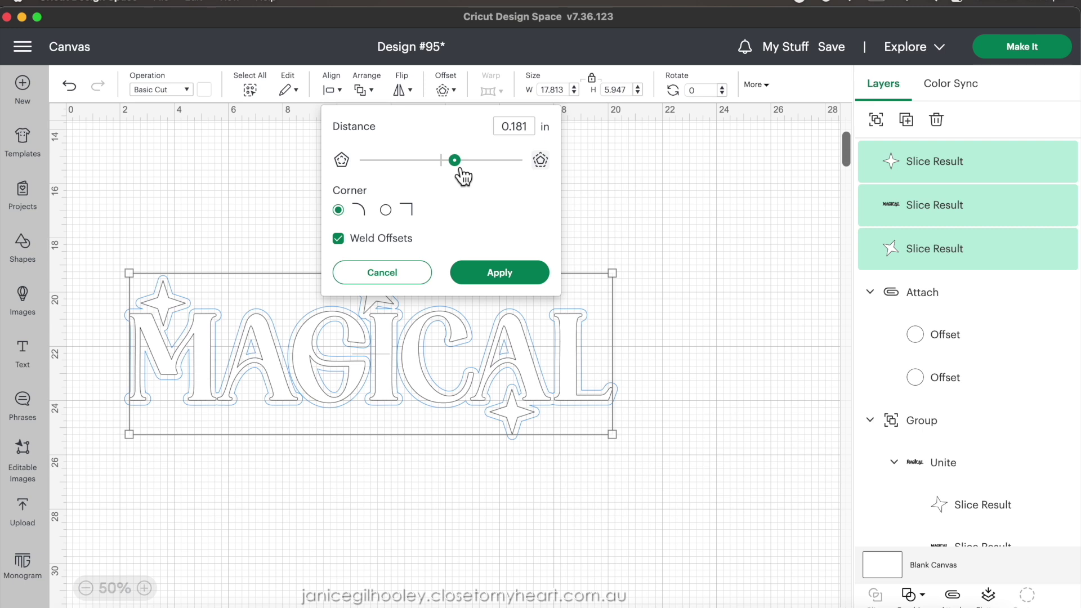
left_click_drag(461, 169, 461, 169)
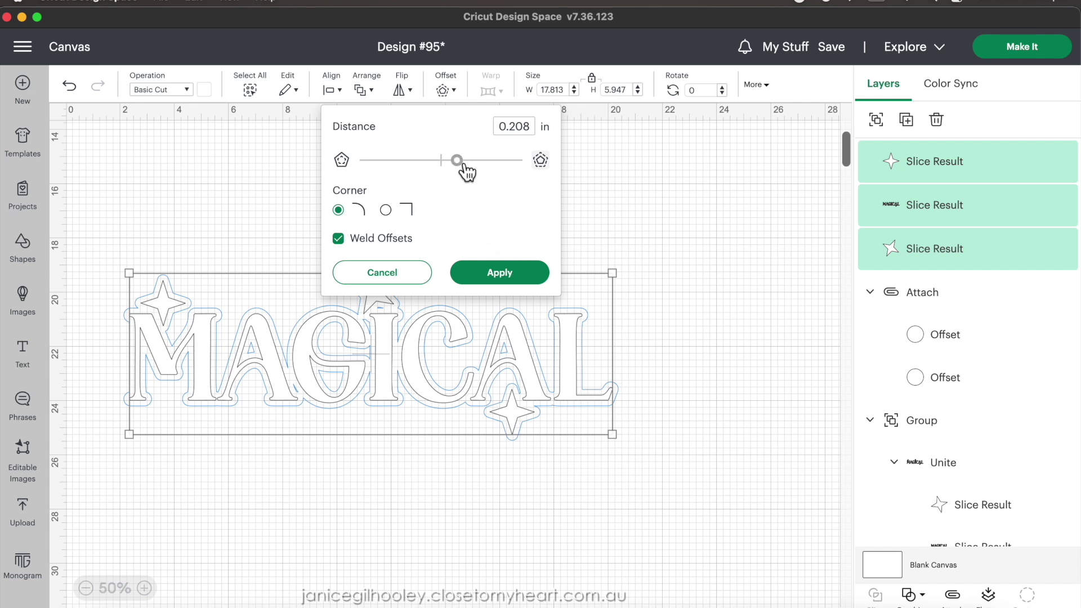
left_click_drag(462, 167, 465, 167)
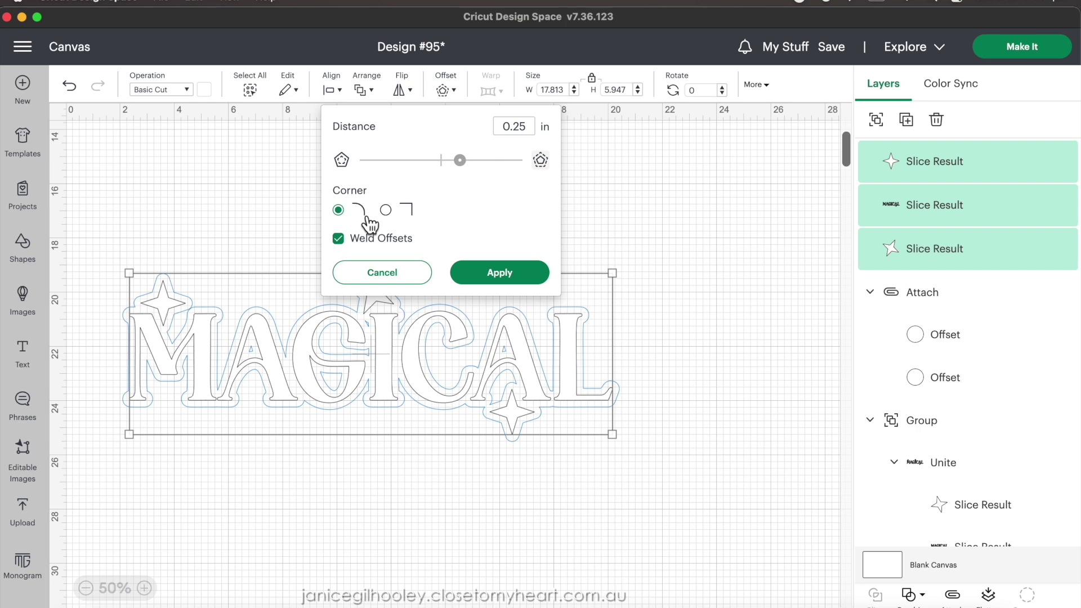
left_click(392, 216)
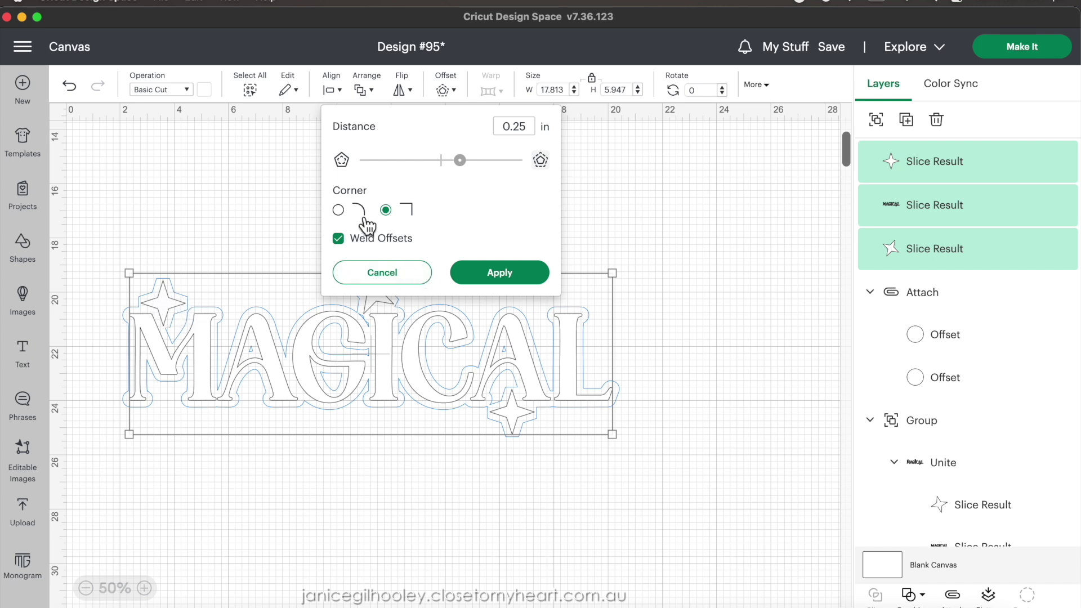
left_click(339, 210)
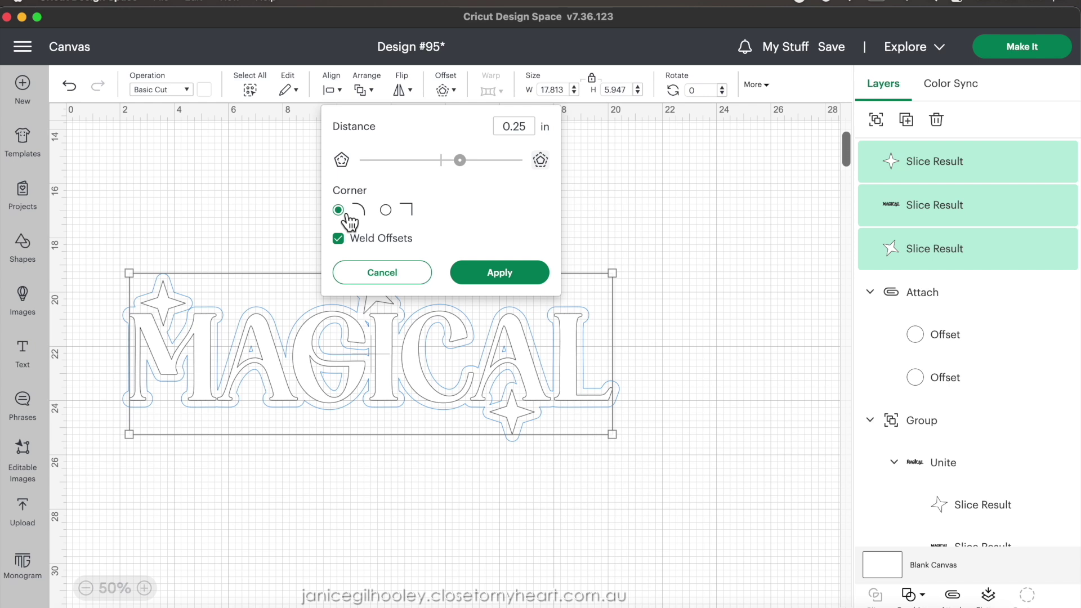
left_click(529, 273)
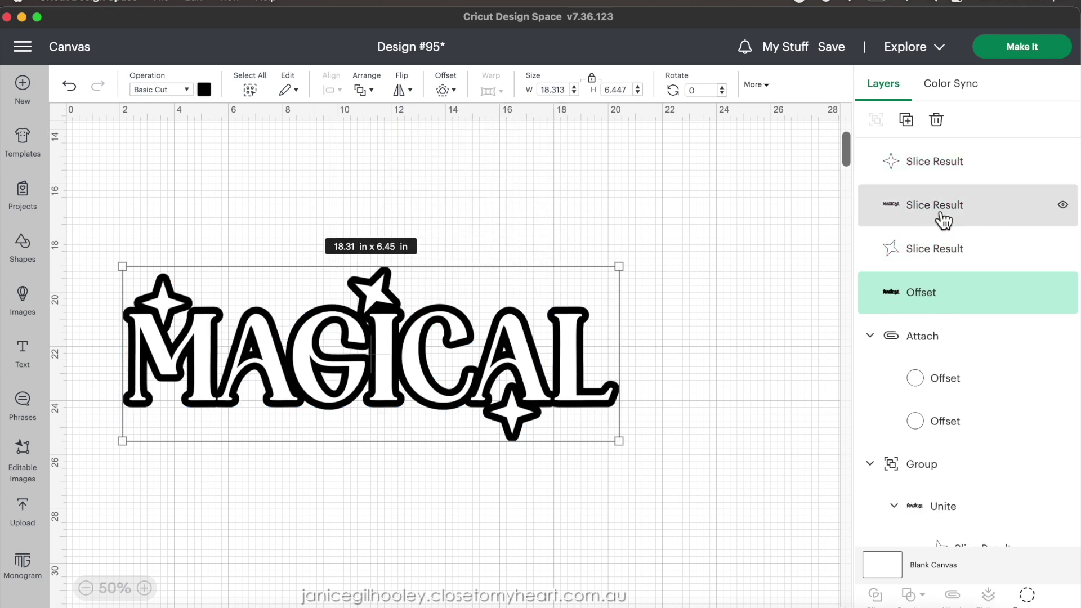
Group the two separate white stars with the white MAGICAL lettering, leaving the black offset out
left_click(956, 248)
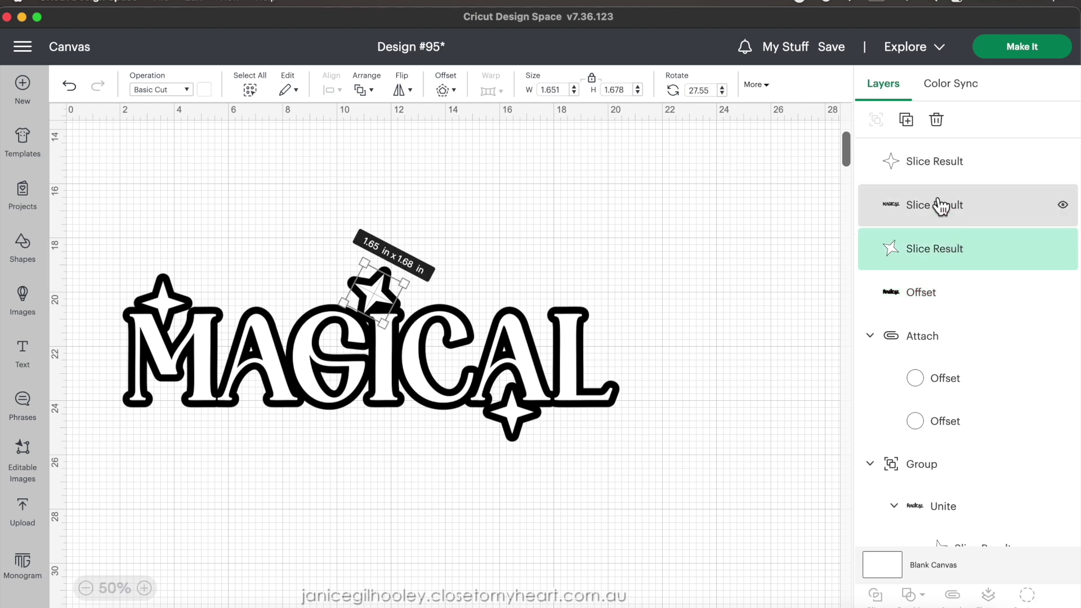
left_click(939, 205, "shift")
left_click(934, 169, "shift")
left_click(876, 119)
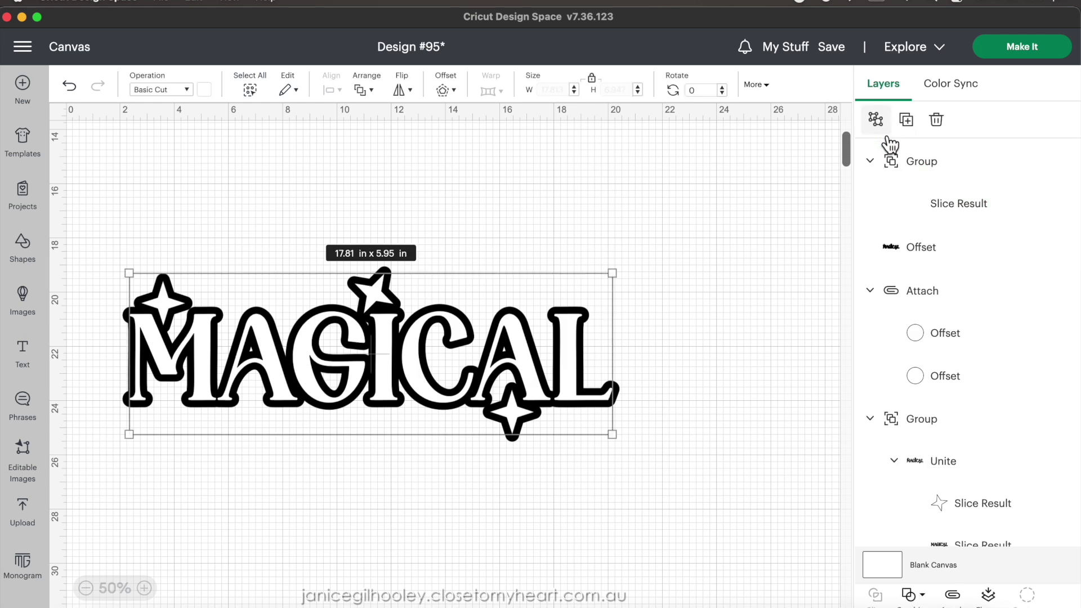
Hide the small contours inside both As and beside the G in the black offset behind MAGICAL
left_click(955, 348)
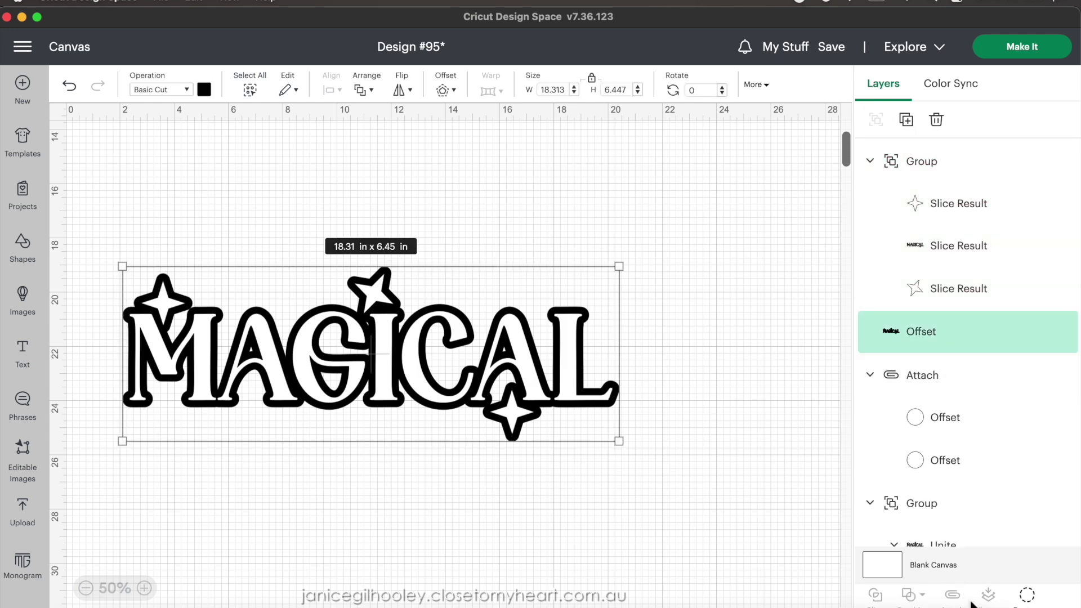
left_click(1028, 598)
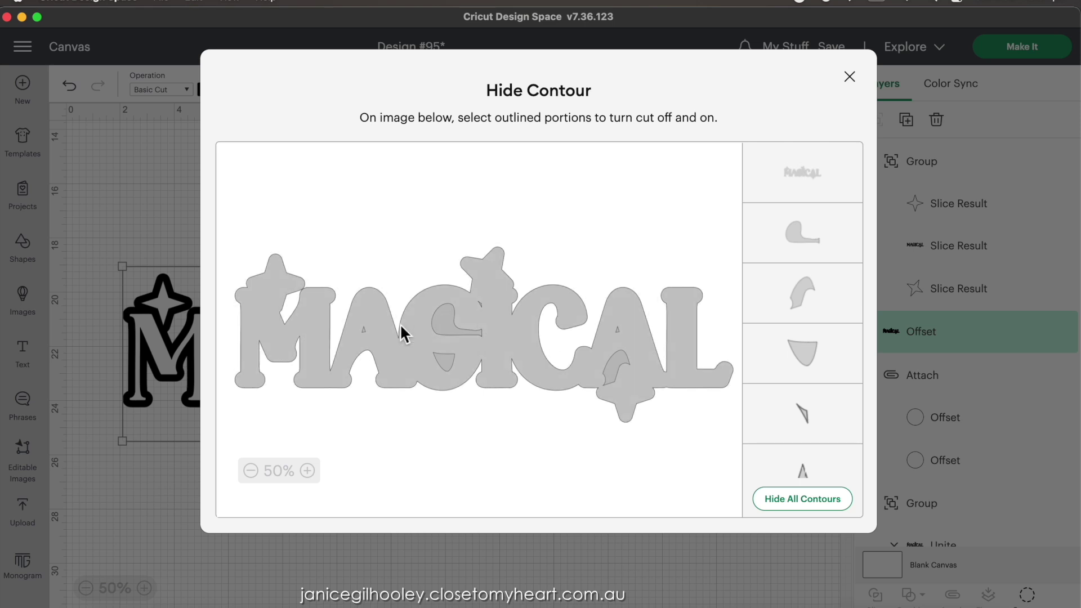
left_click(364, 332)
left_click(480, 305)
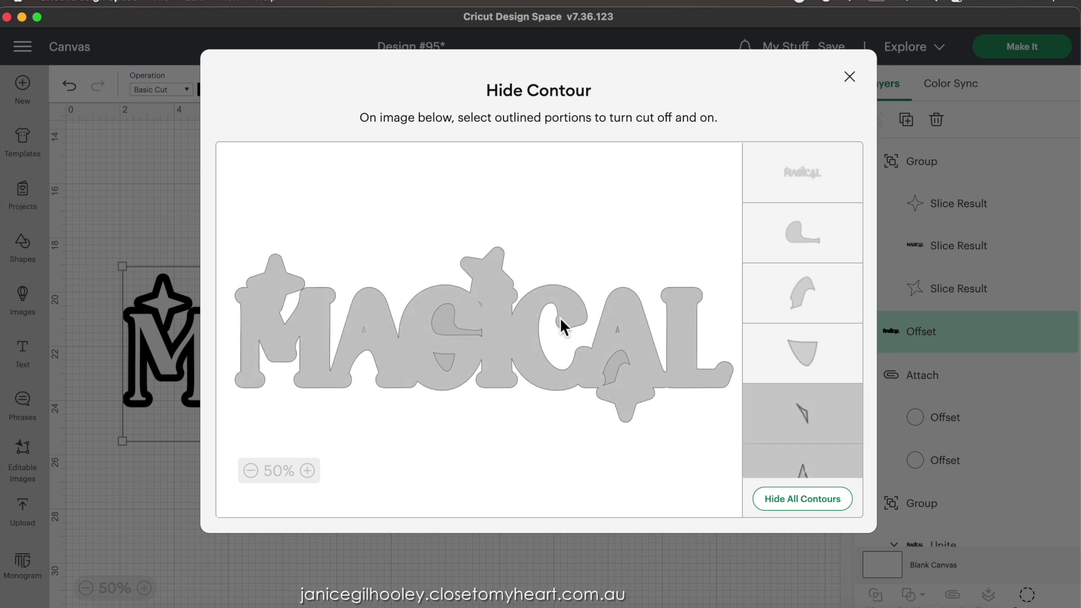
left_click(617, 328)
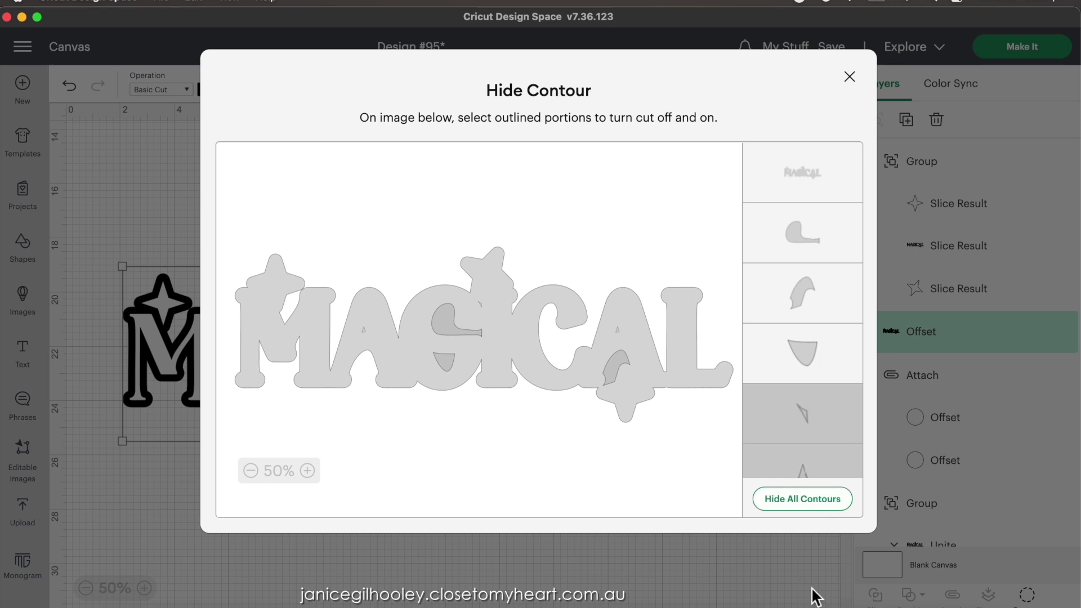
left_click(850, 77)
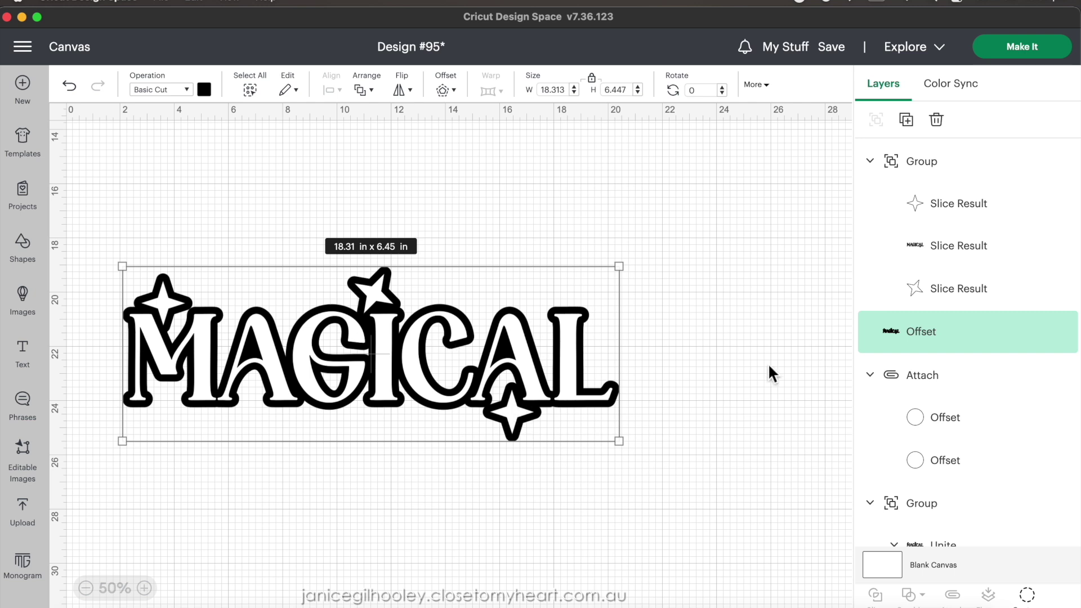
Group the white MAGICAL lettering and stars with the black offset, and hide the combined group from the canvas
left_click(747, 372)
left_click_drag(686, 228, 116, 520)
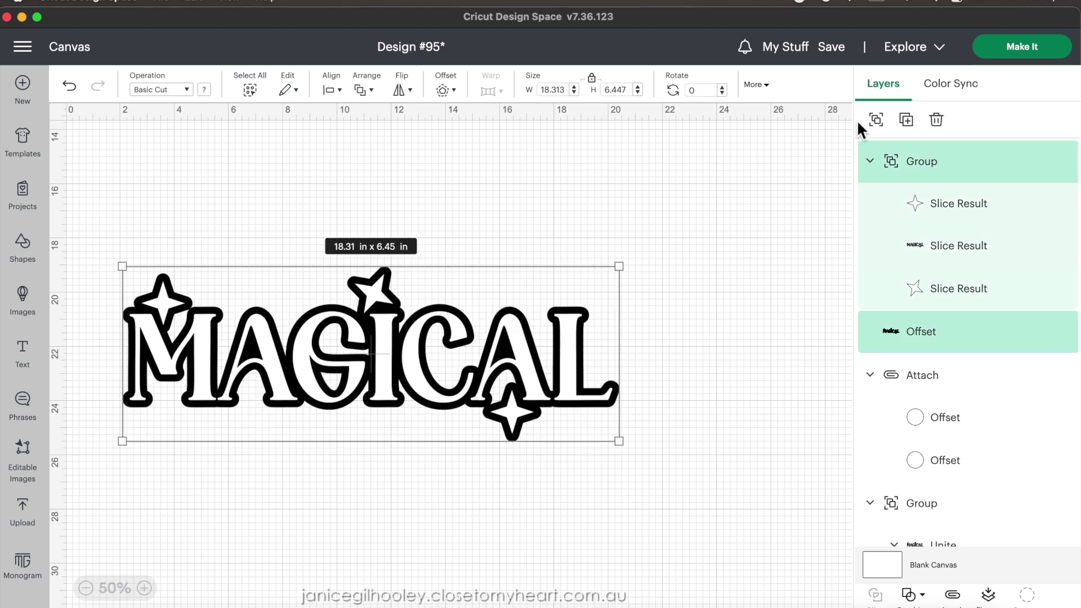
left_click(876, 120)
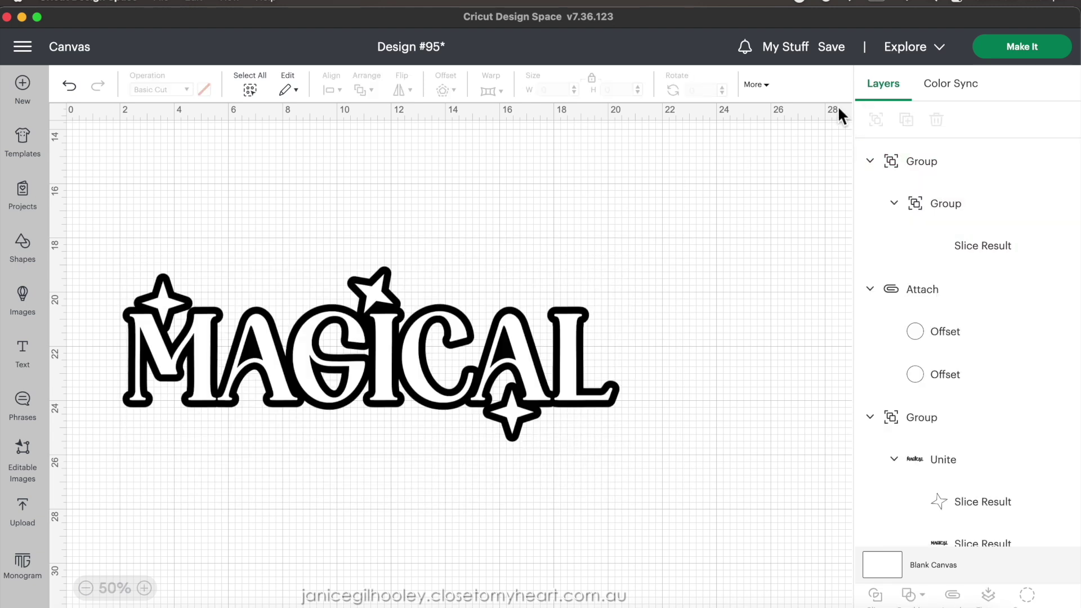
left_click(1063, 161)
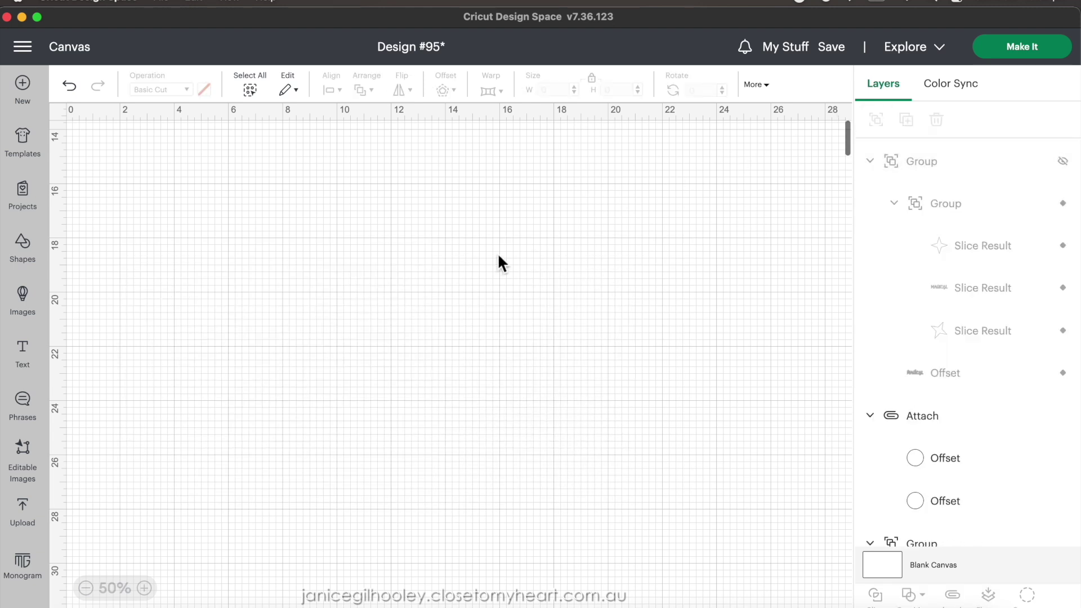
Search the image library for "star" and limit the results to purchased images
scroll(495, 253, "up", 10)
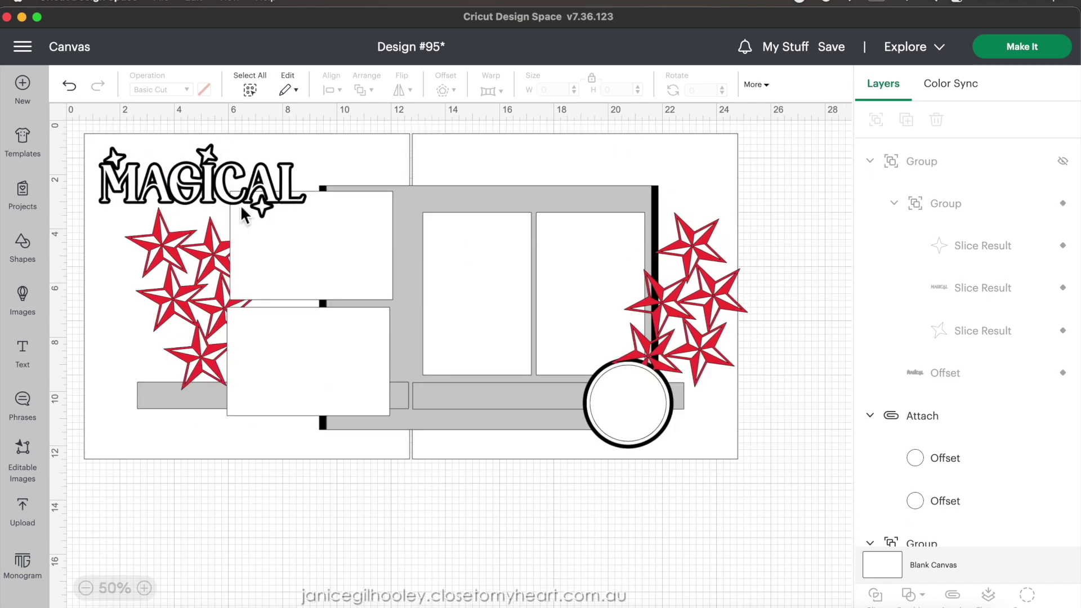
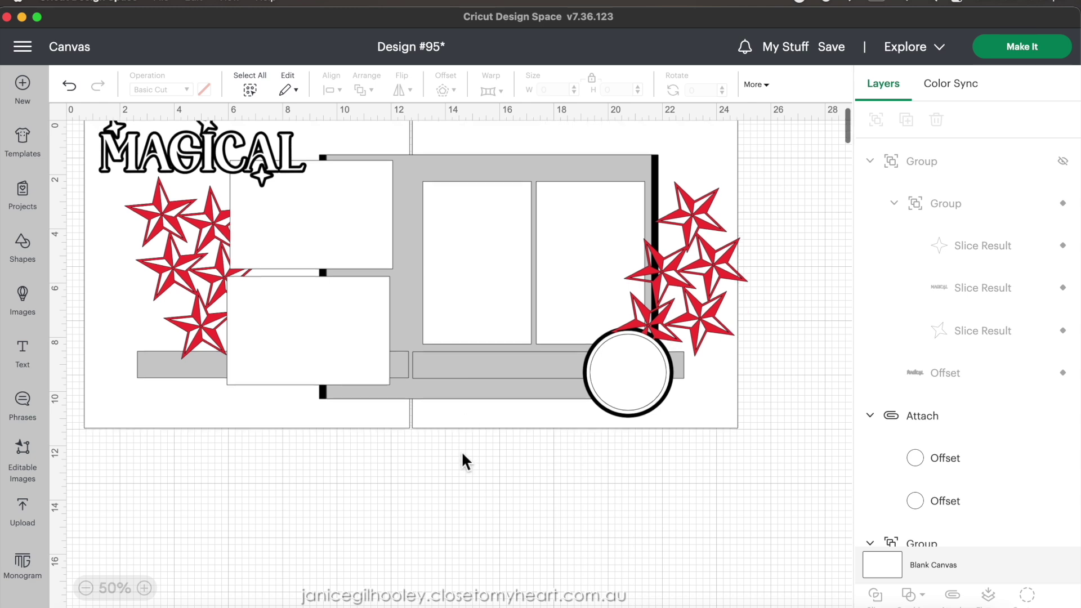
scroll(461, 451, "up", 3)
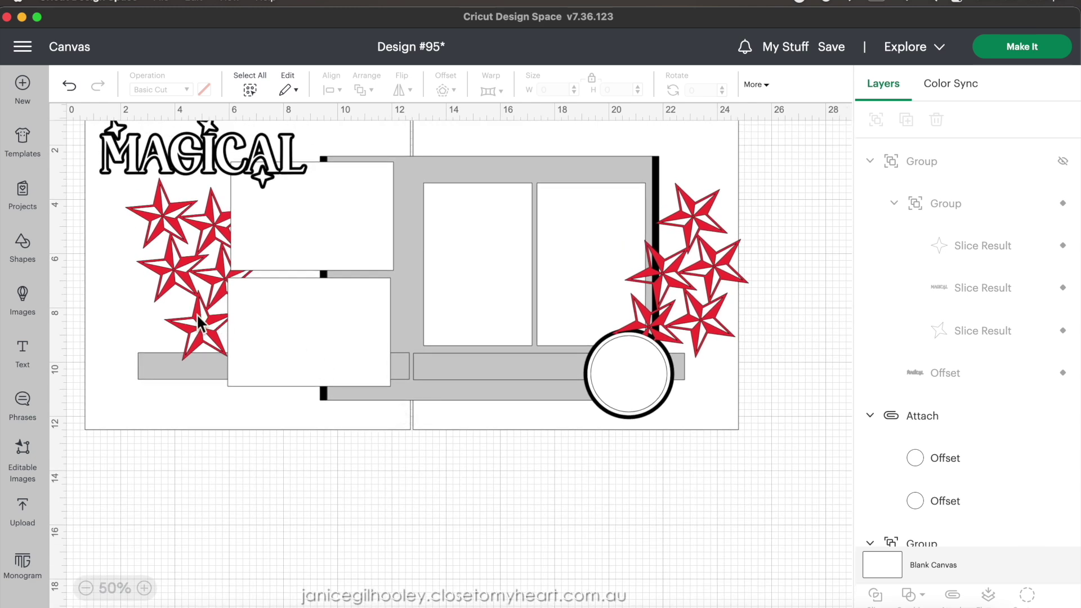
key("super+z")
scroll(181, 241, "down", 10)
left_click(31, 299)
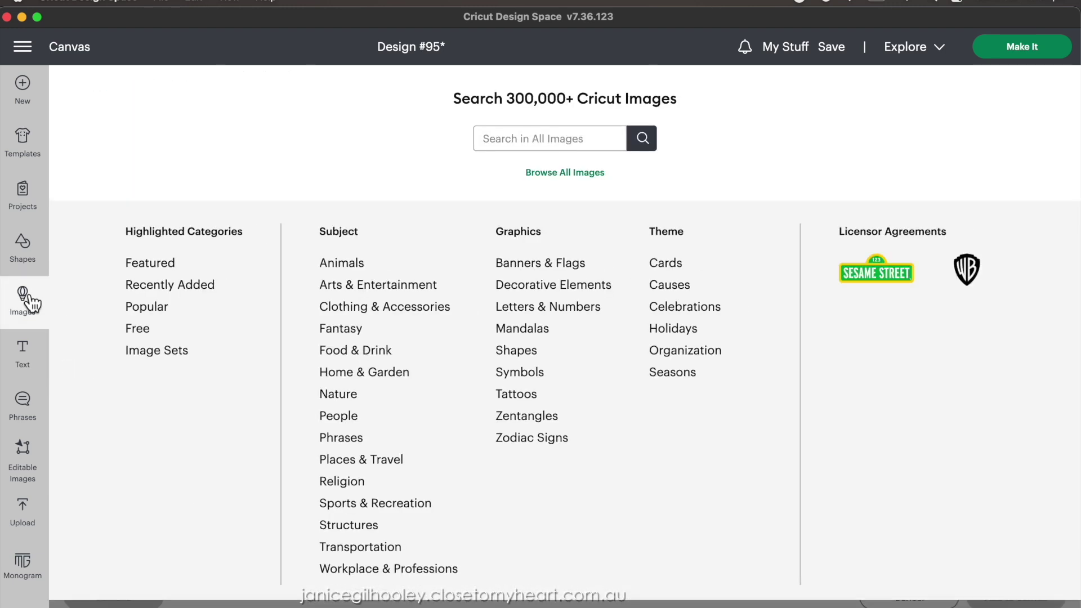
left_click(506, 138)
type("star")
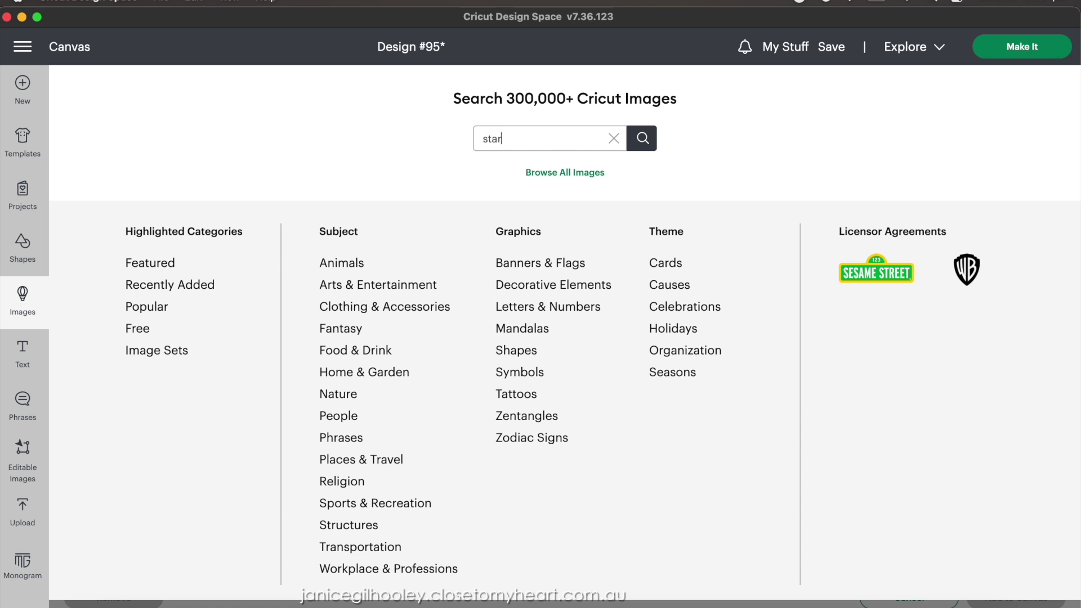
key("Return")
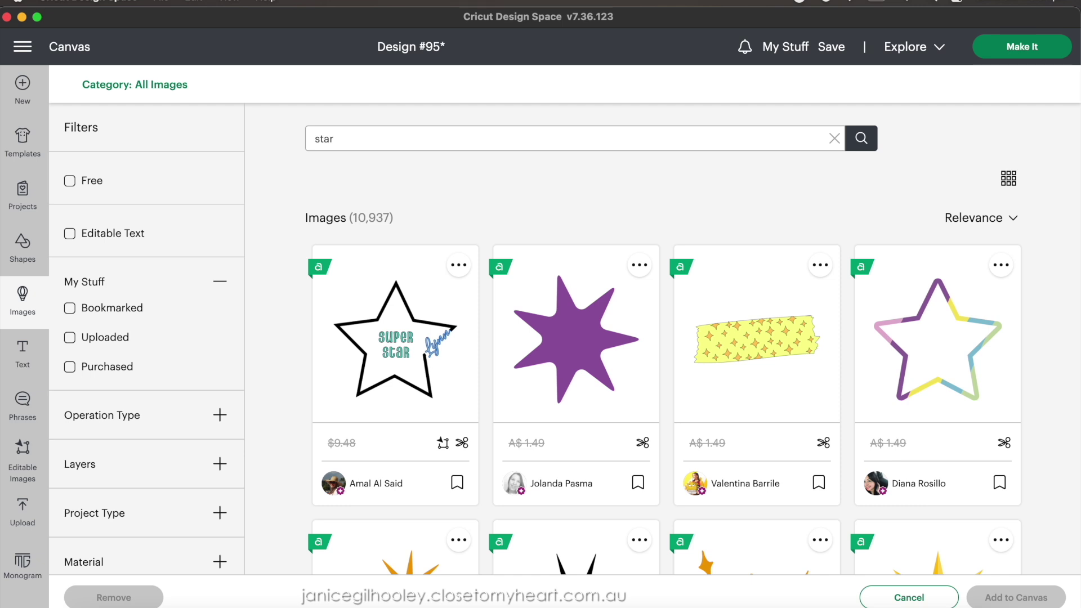
left_click(70, 366)
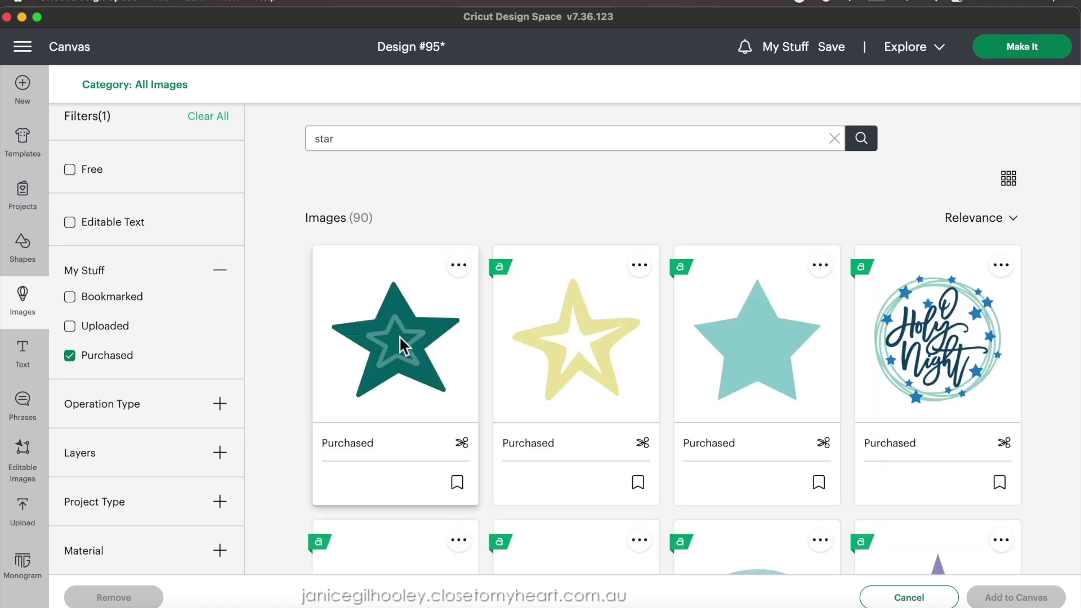
View the image set of the olive and black five-pointed faceted star and add that star to the canvas
scroll(575, 396, "down", 3)
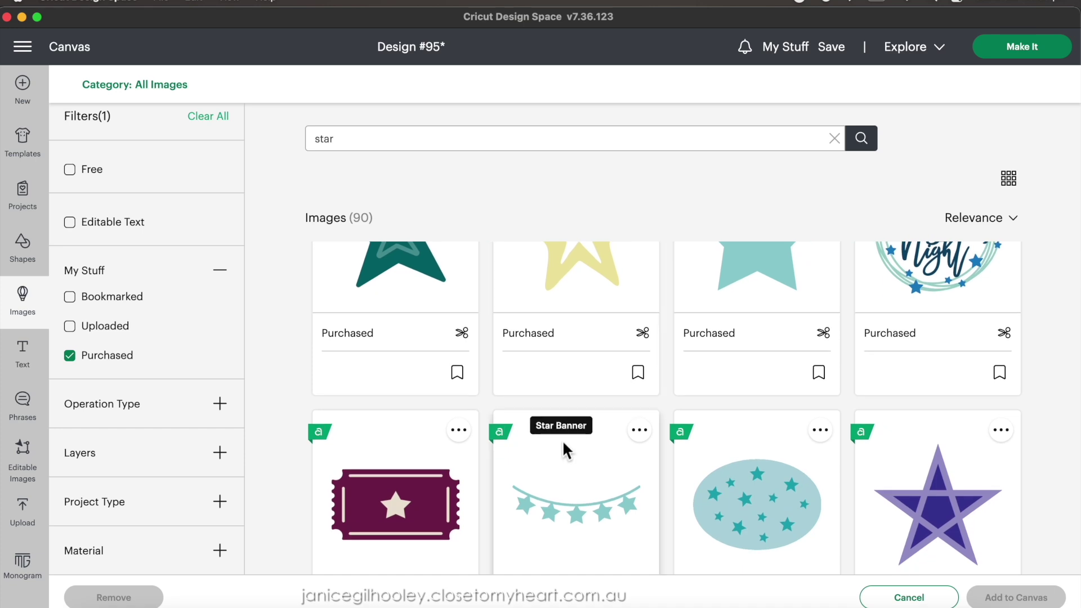
scroll(562, 441, "down", 10)
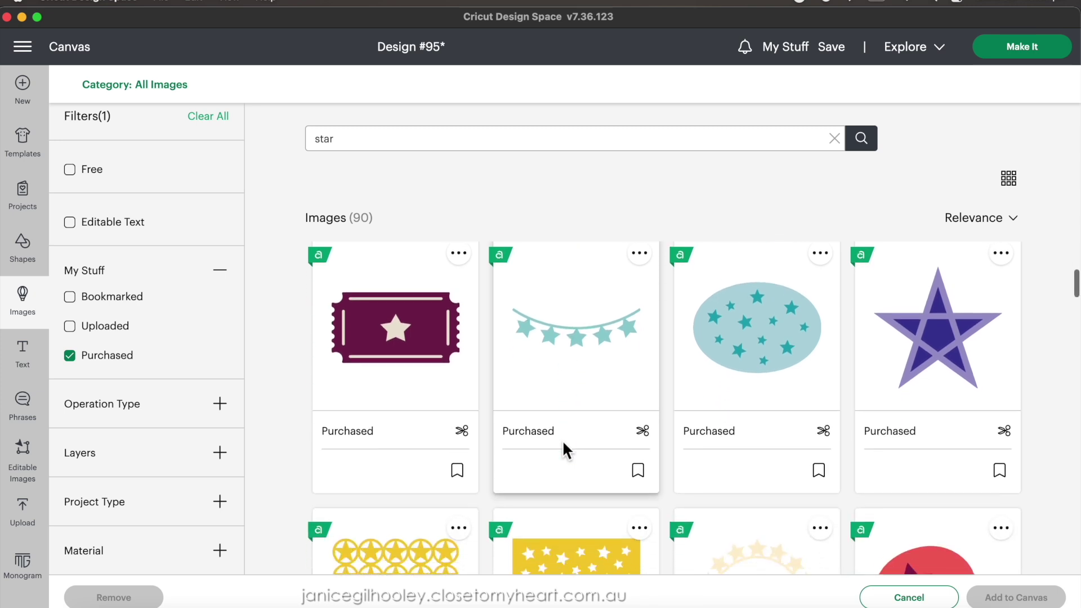
scroll(561, 439, "down", 15)
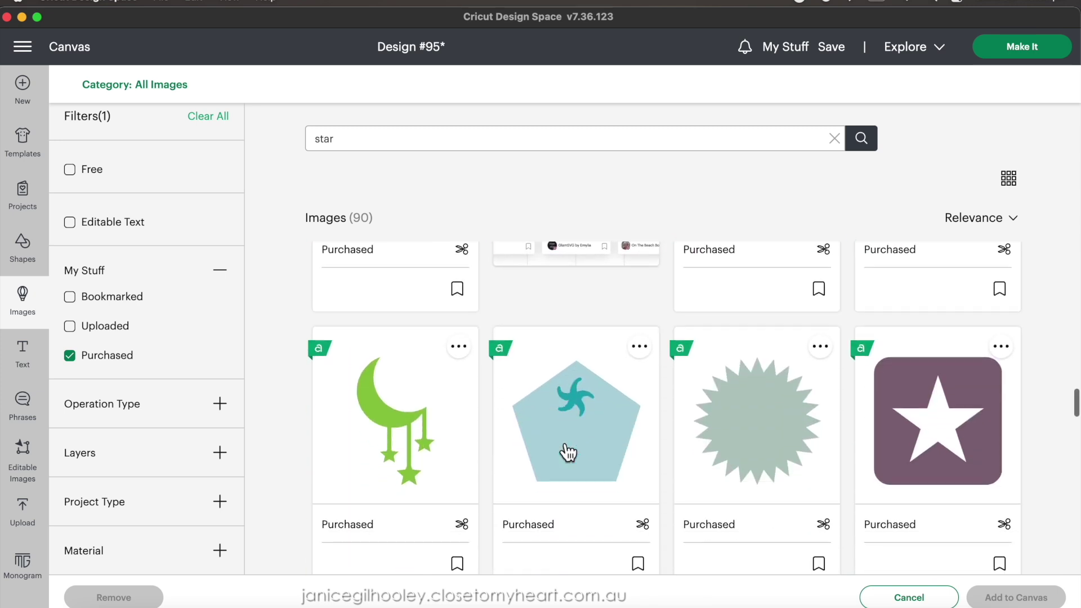
scroll(561, 440, "up", 2)
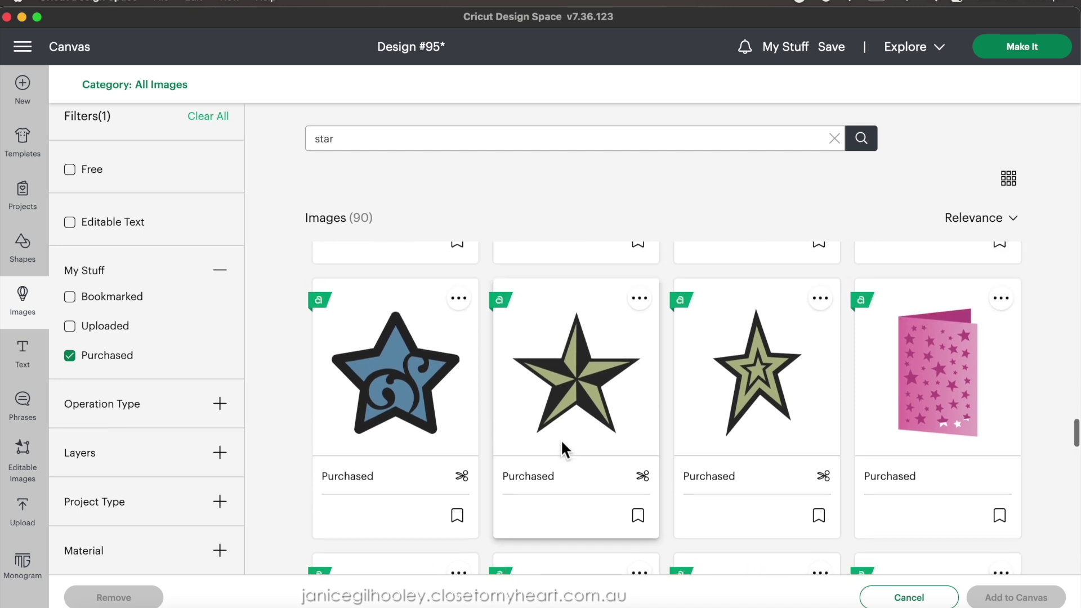
left_click(574, 394)
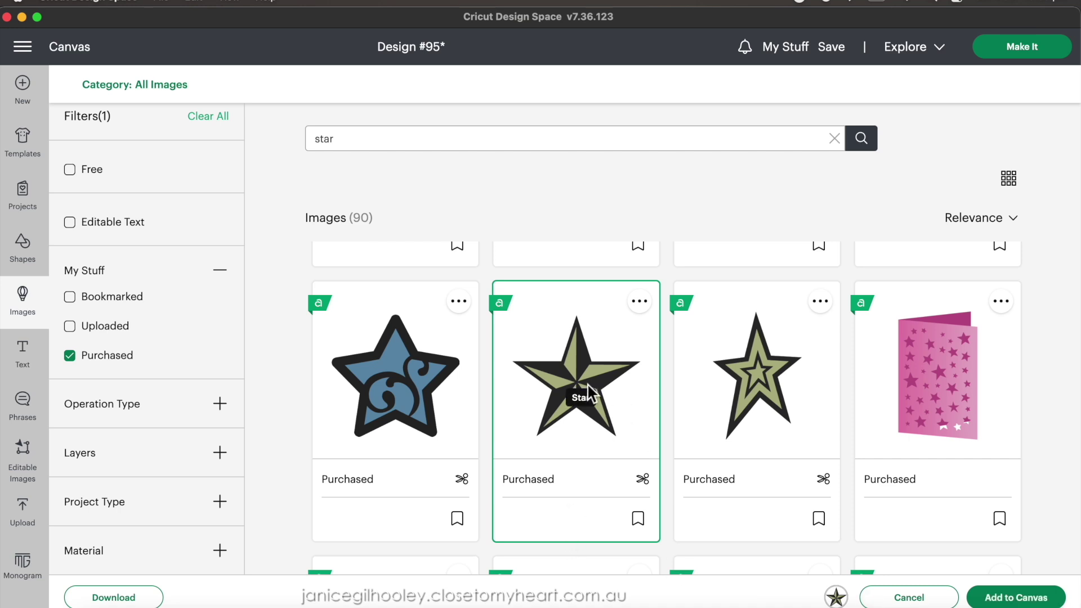
left_click(639, 302)
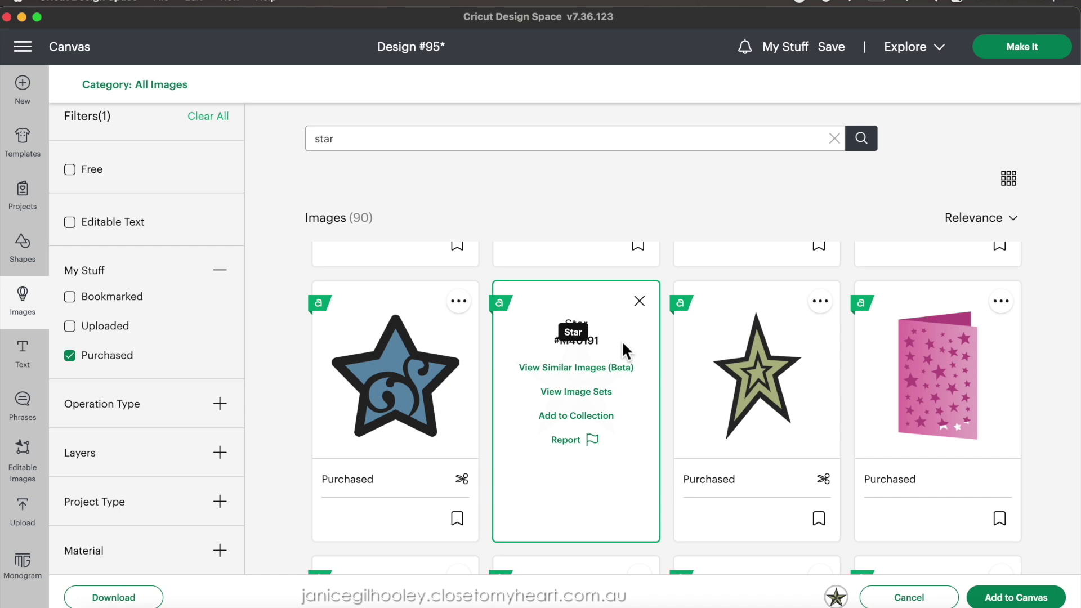
left_click(587, 394)
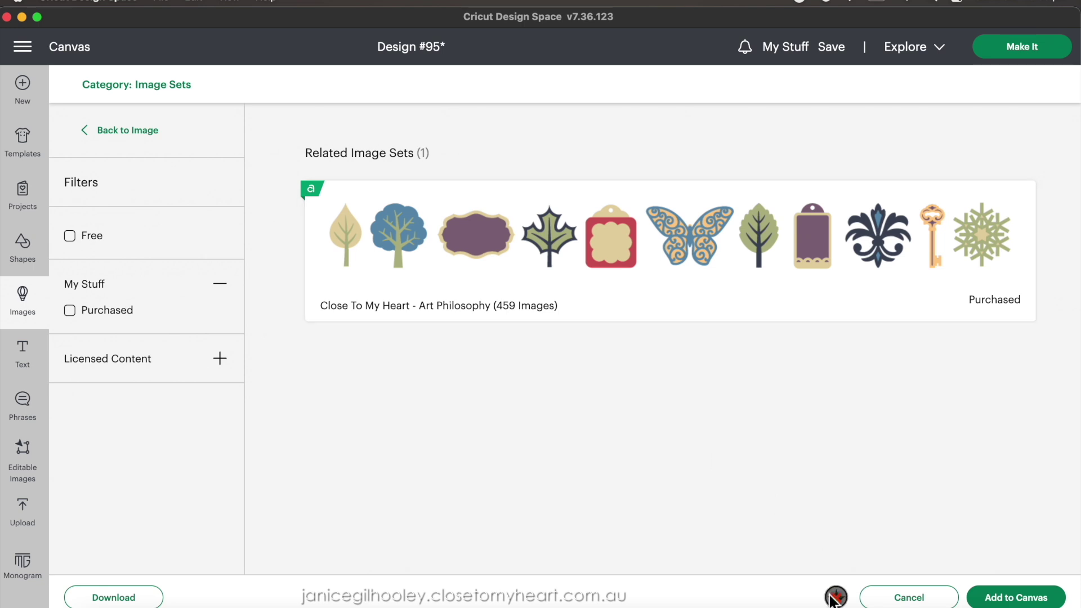
left_click(1002, 601)
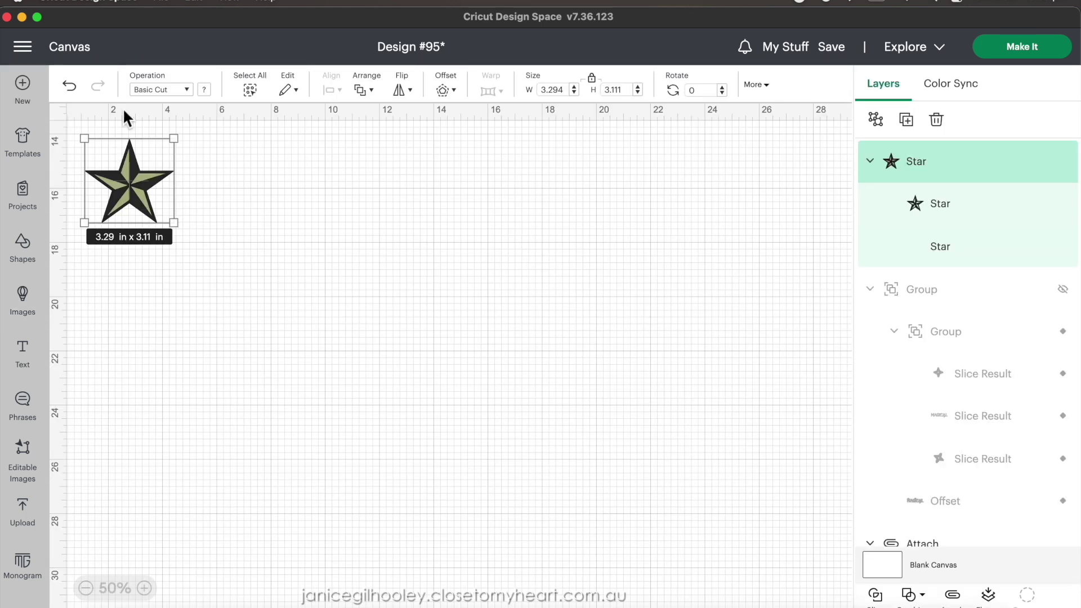
Enlarge the star to about 6.96 x 6.57 in towards the canvas centre and delete its solid olive layer
left_click_drag(171, 198, 483, 451)
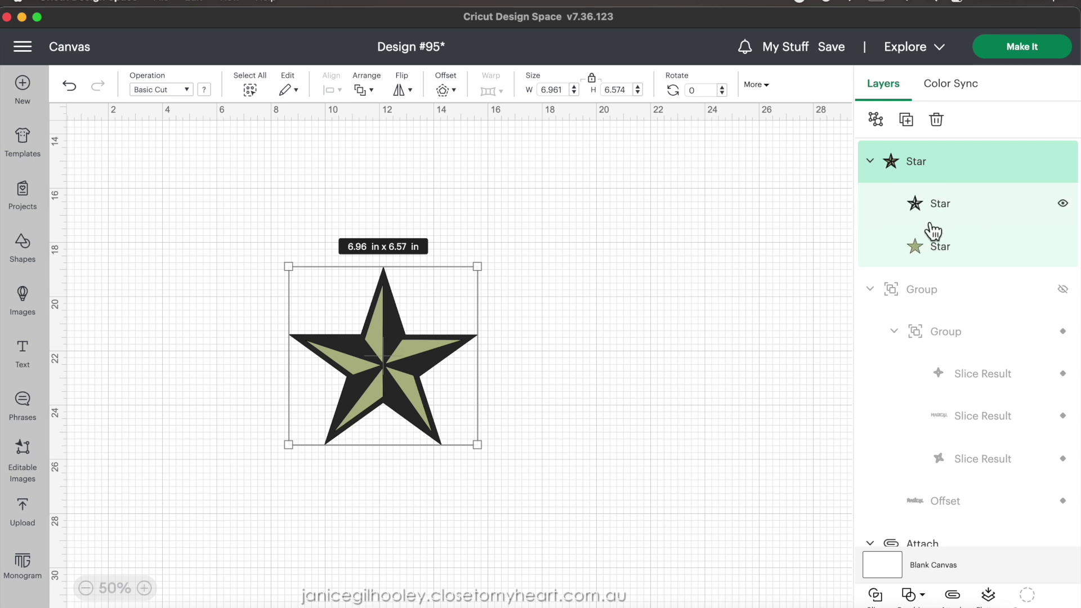
left_click(935, 257)
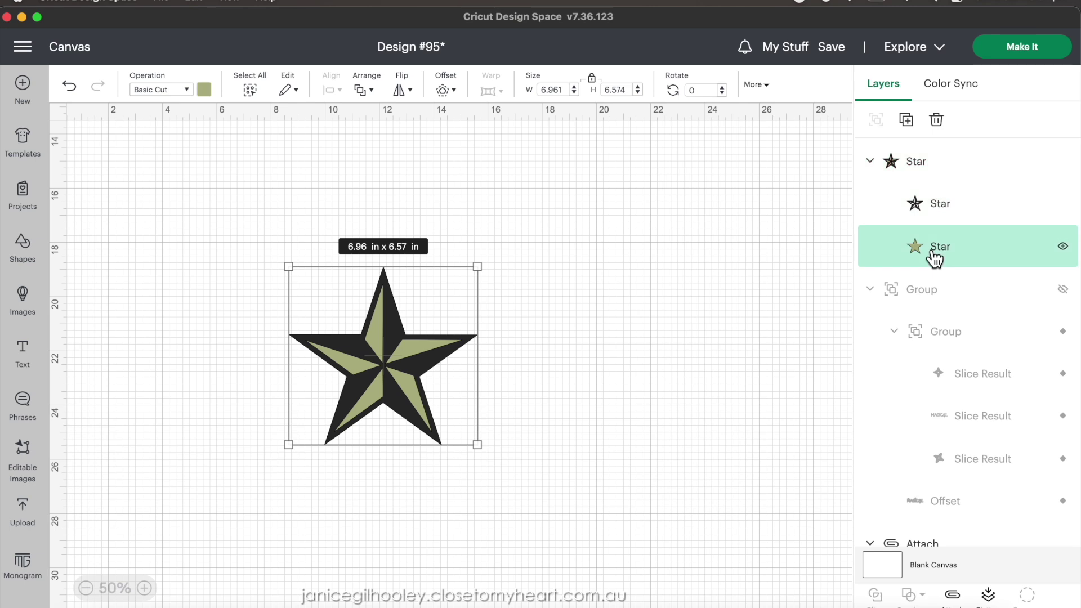
left_click(936, 120)
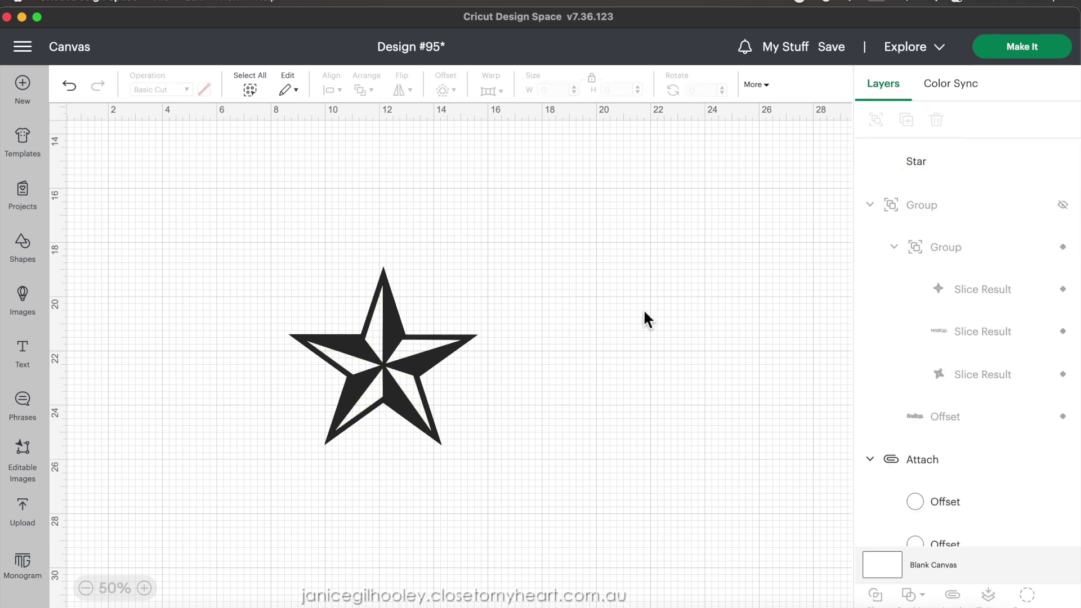
Recolour the remaining black star layer white
left_click(393, 346)
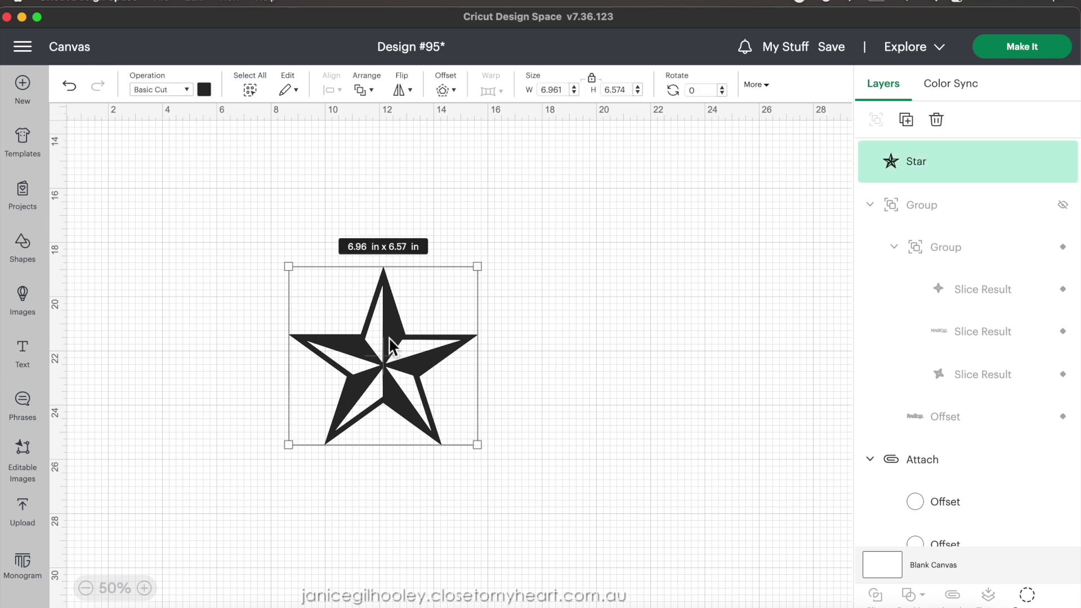
left_click(205, 91)
left_click(238, 153)
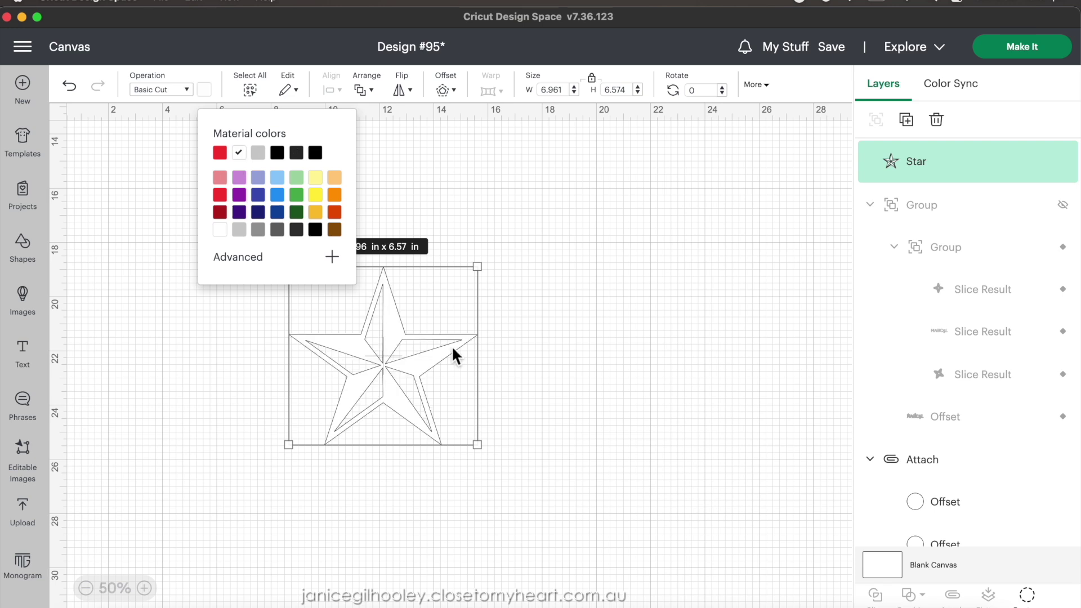
left_click(502, 383)
Move the white star about 2 in lower and make four duplicates of it
left_click_drag(396, 333, 394, 387)
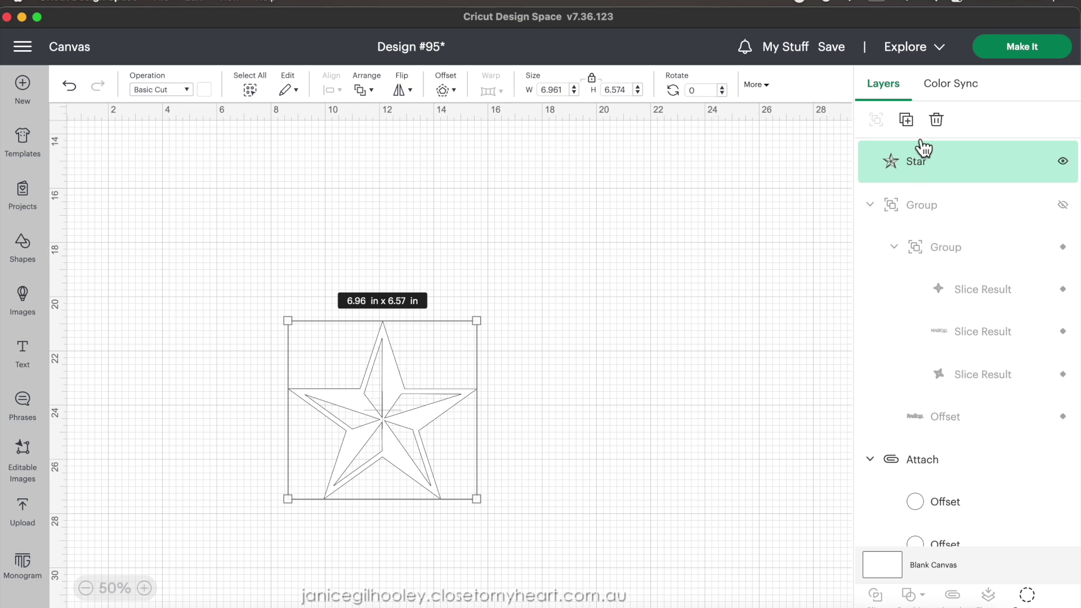
left_click(906, 119)
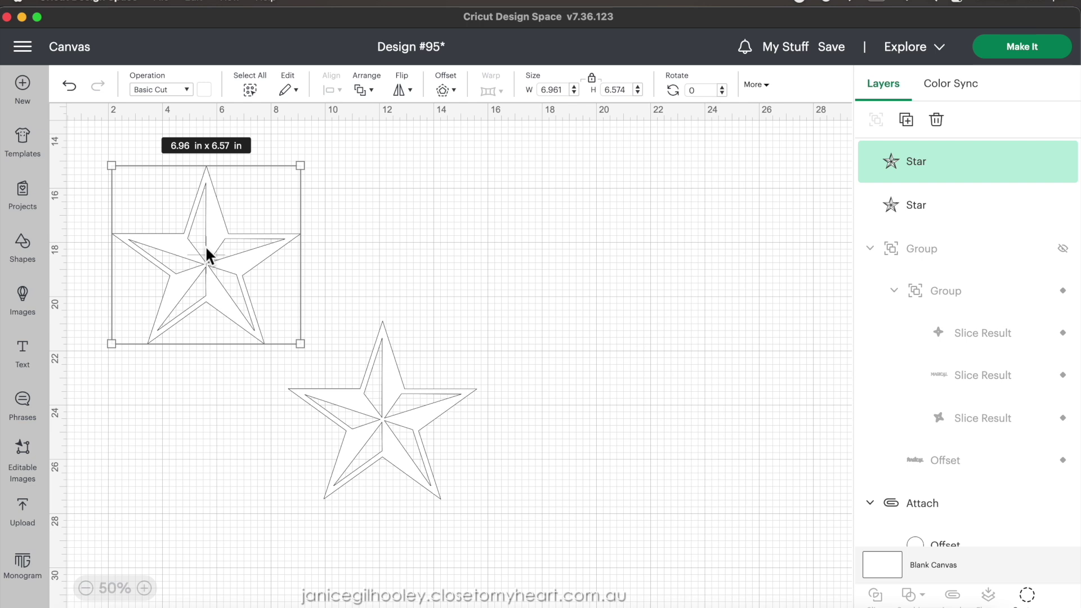
key("super+d")
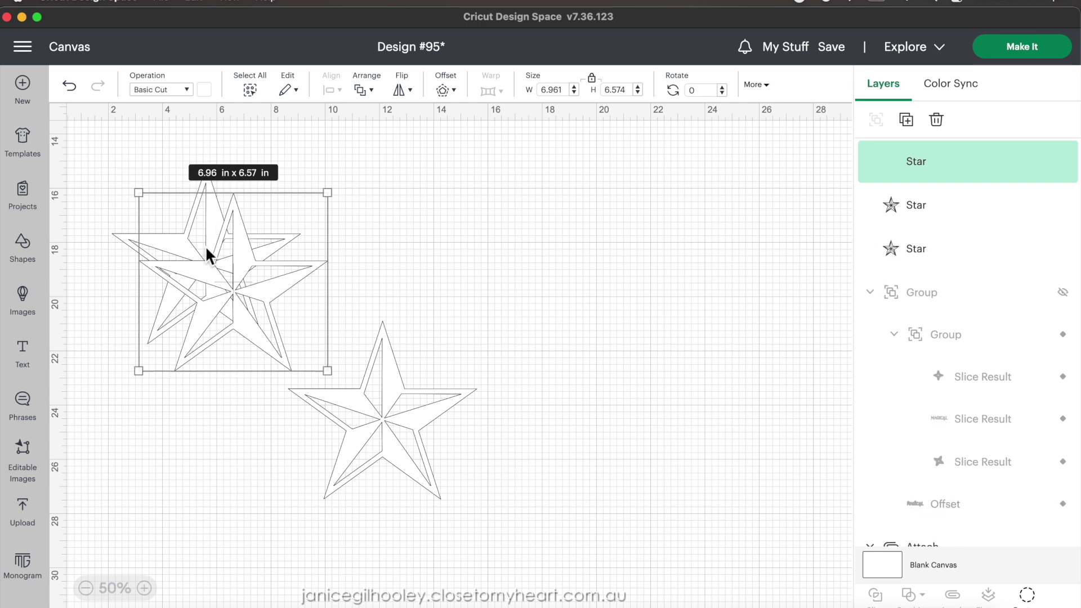
key("super+d")
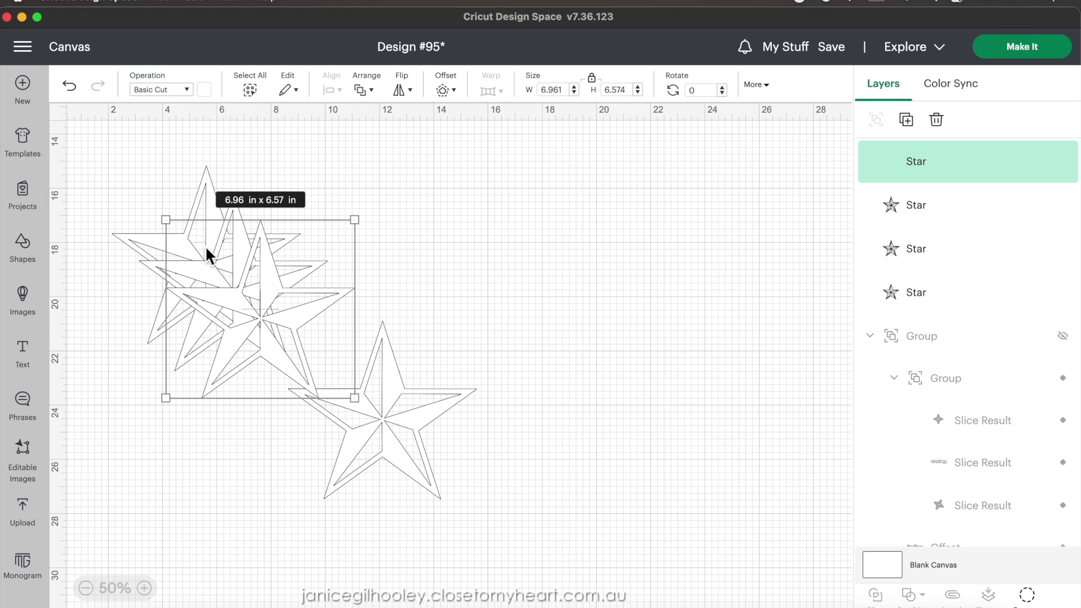
key("super+d")
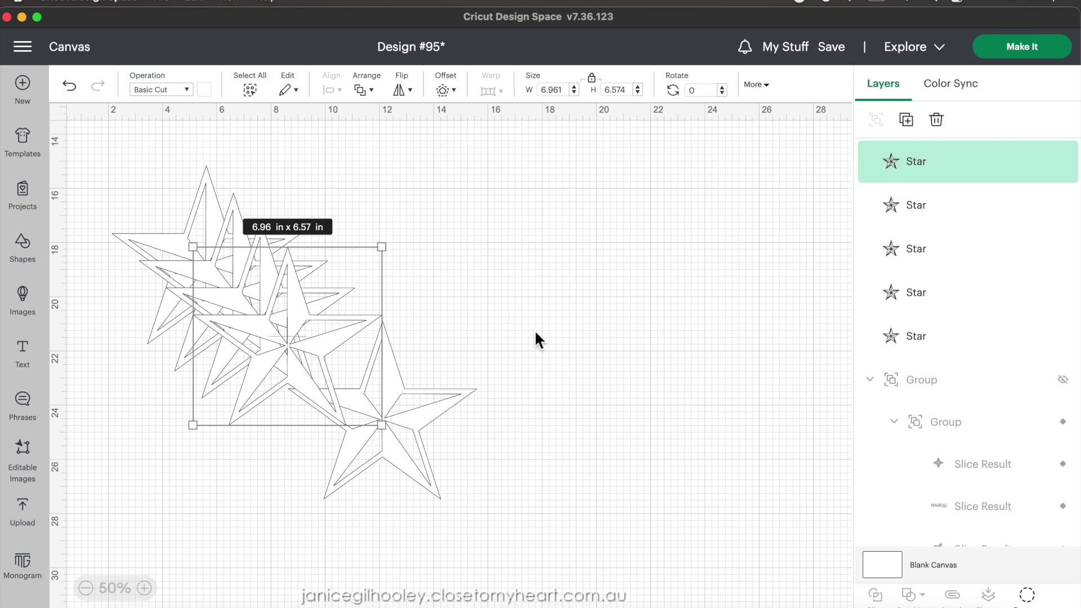
Move the newest star copy to the upper right of the original, then lower the original slightly and rotate it to about 357.59°
left_click_drag(341, 339, 557, 329)
left_click_drag(390, 384, 420, 412)
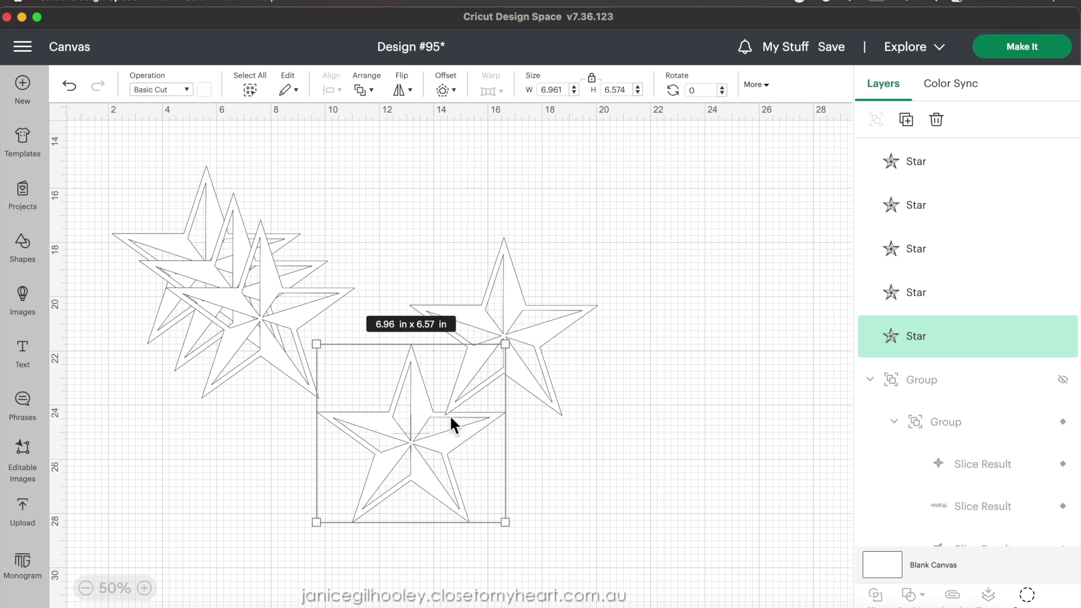
left_click_drag(324, 337, 338, 359)
left_click_drag(451, 414, 450, 415)
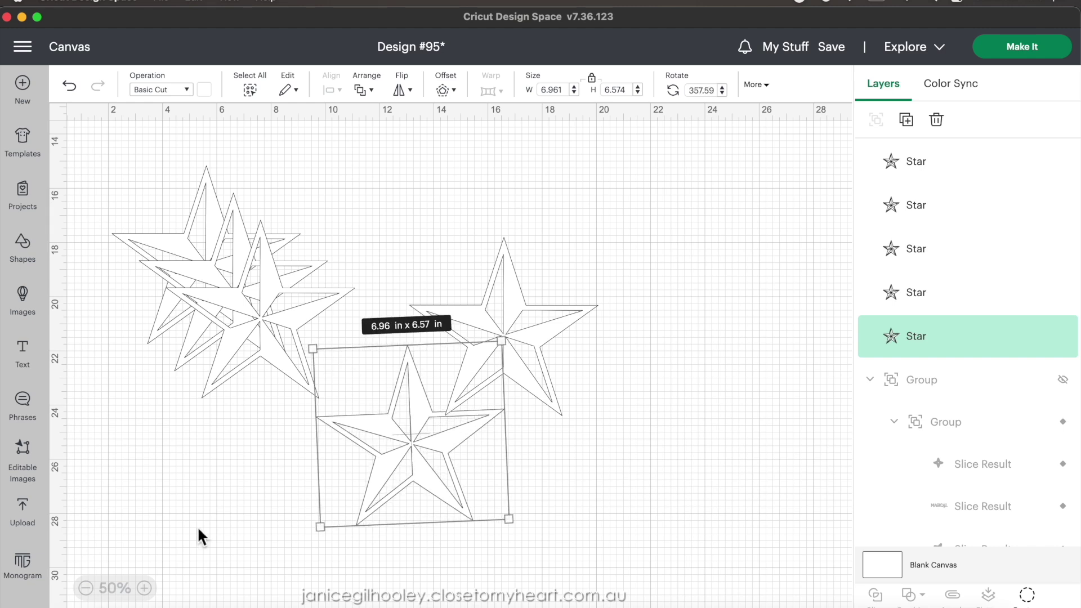
Select all five stars and move them about 3.4 in lower on the canvas, clear of the two-page layout
left_click(147, 589)
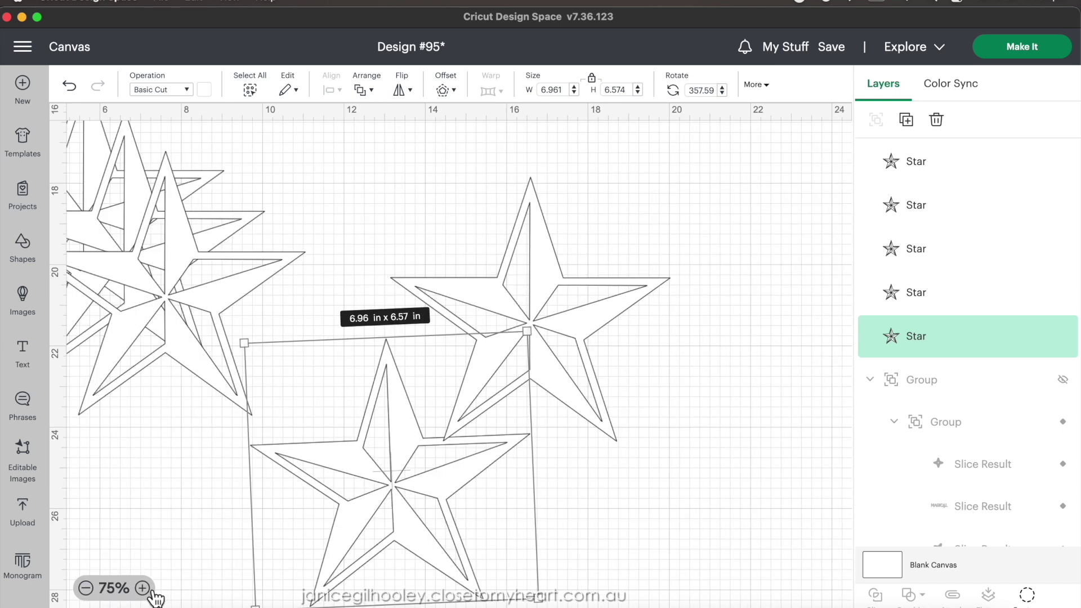
left_click(147, 589)
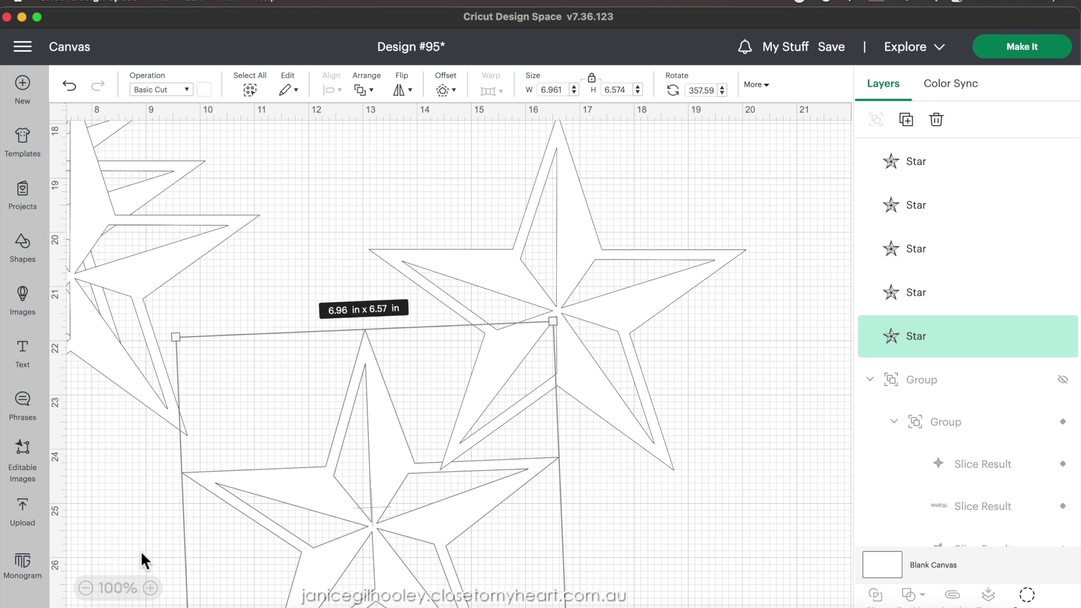
left_click(86, 588)
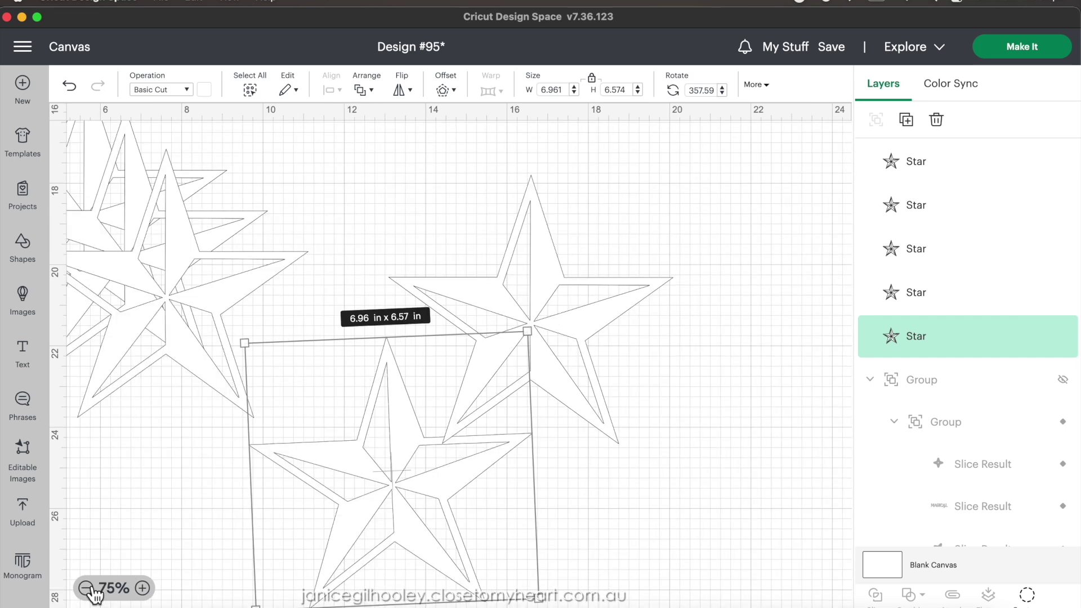
left_click(87, 587)
left_click(87, 588)
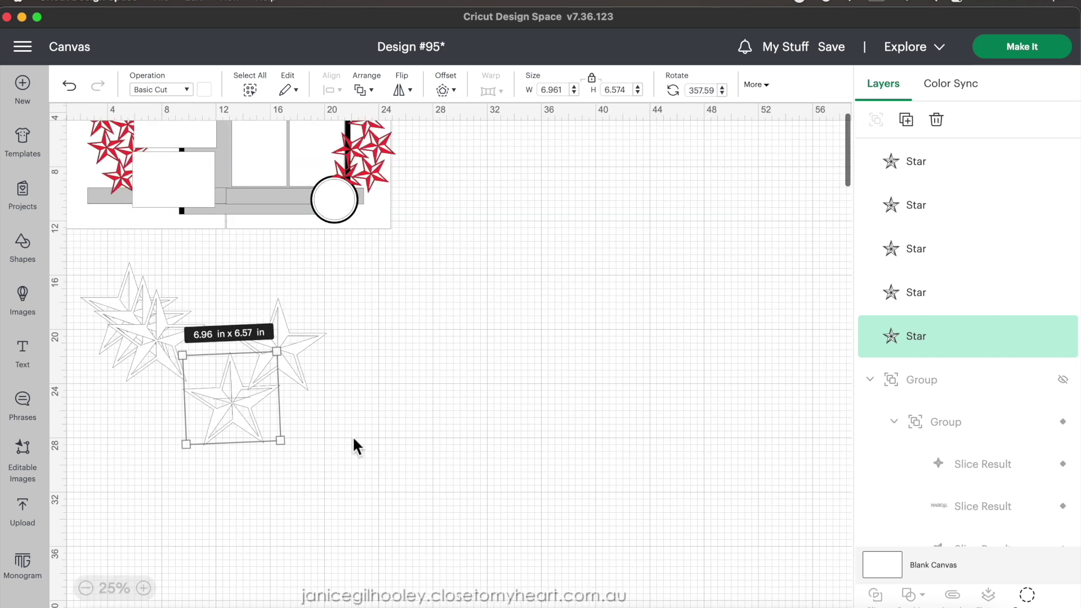
left_click(145, 589)
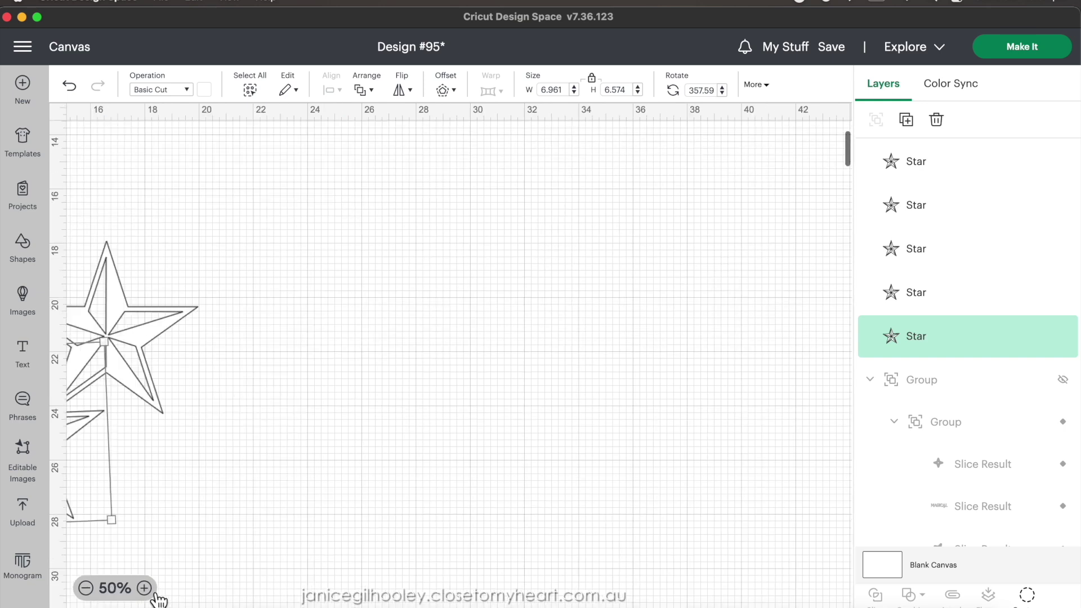
scroll(239, 461, "left", 5)
scroll(278, 424, "up", 2)
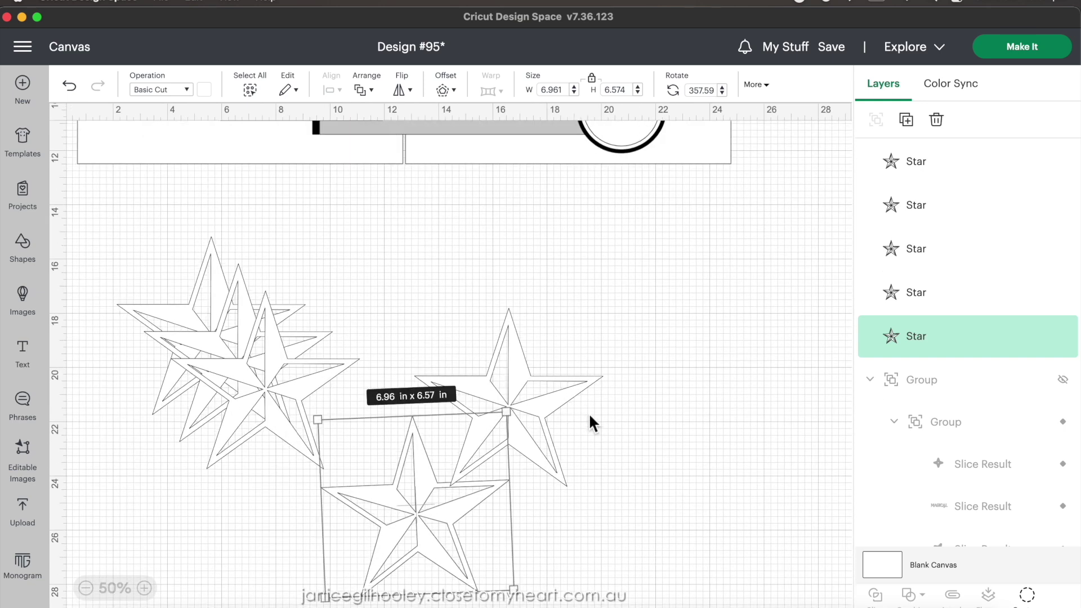
left_click_drag(629, 391, 135, 598)
left_click_drag(271, 332, 272, 425)
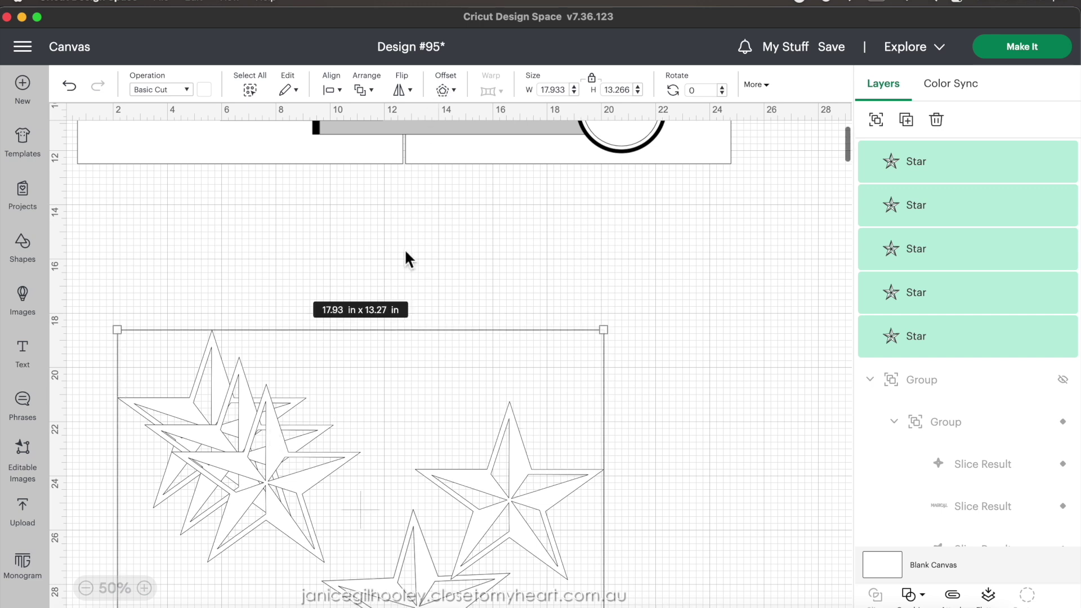
scroll(404, 248, "down", 5)
left_click(220, 361)
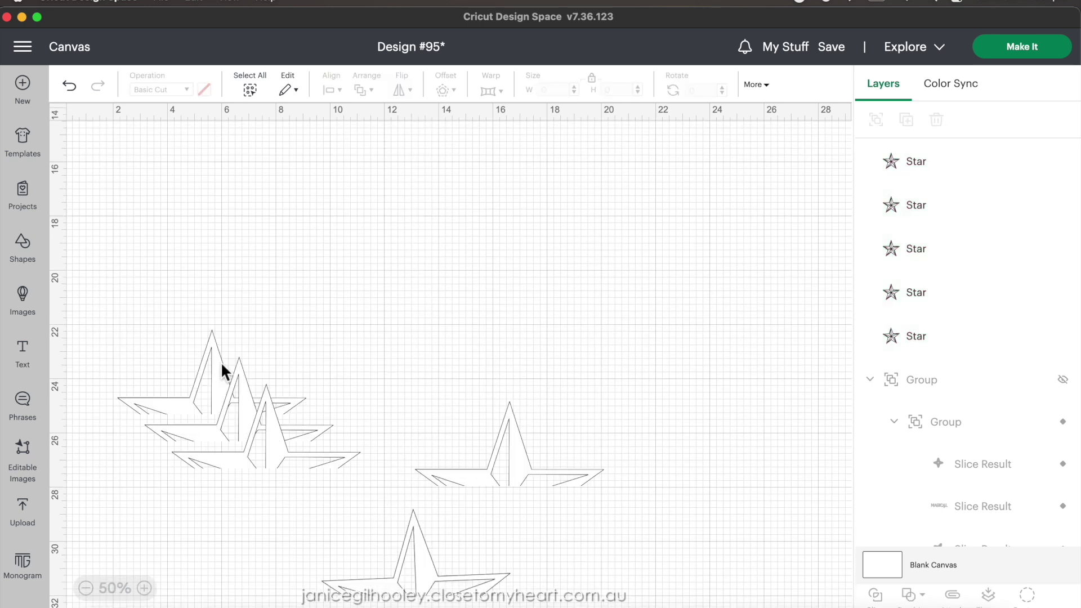
Move the front star of the stacked copies between the stack and the right-hand star, rotate it to about 342.06° and nudge it into overlap
left_click_drag(272, 363, 377, 350)
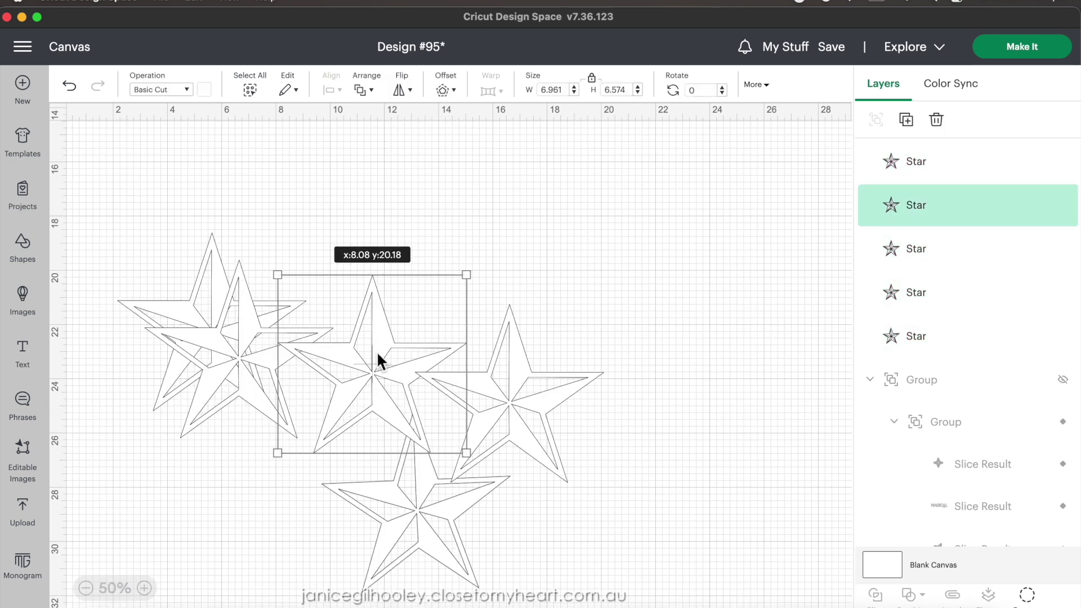
left_click_drag(485, 272, 432, 266)
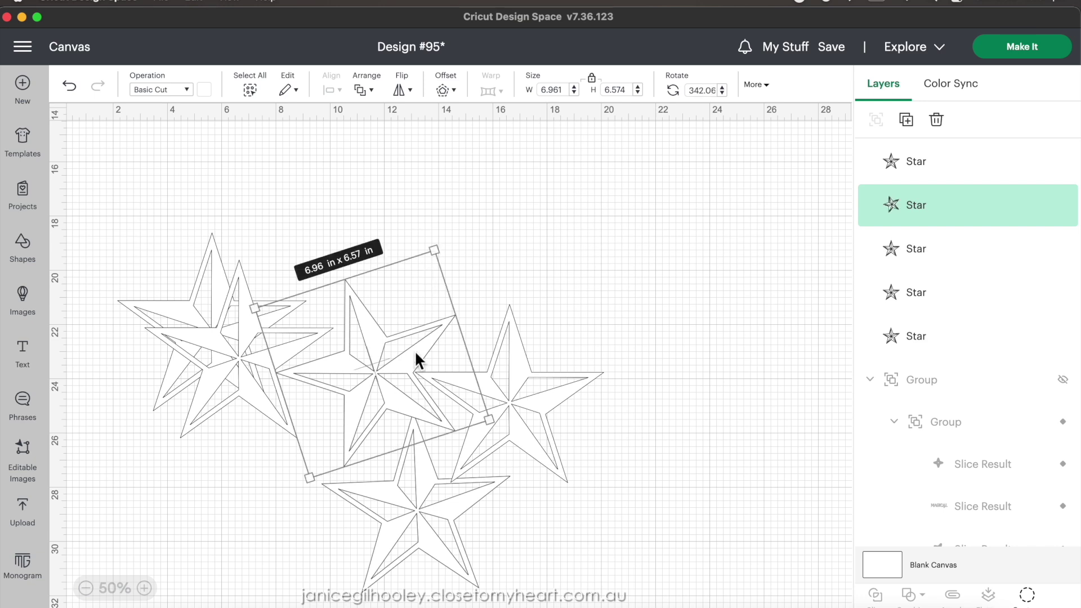
left_click_drag(414, 368, 417, 369)
left_click_drag(417, 370, 418, 373)
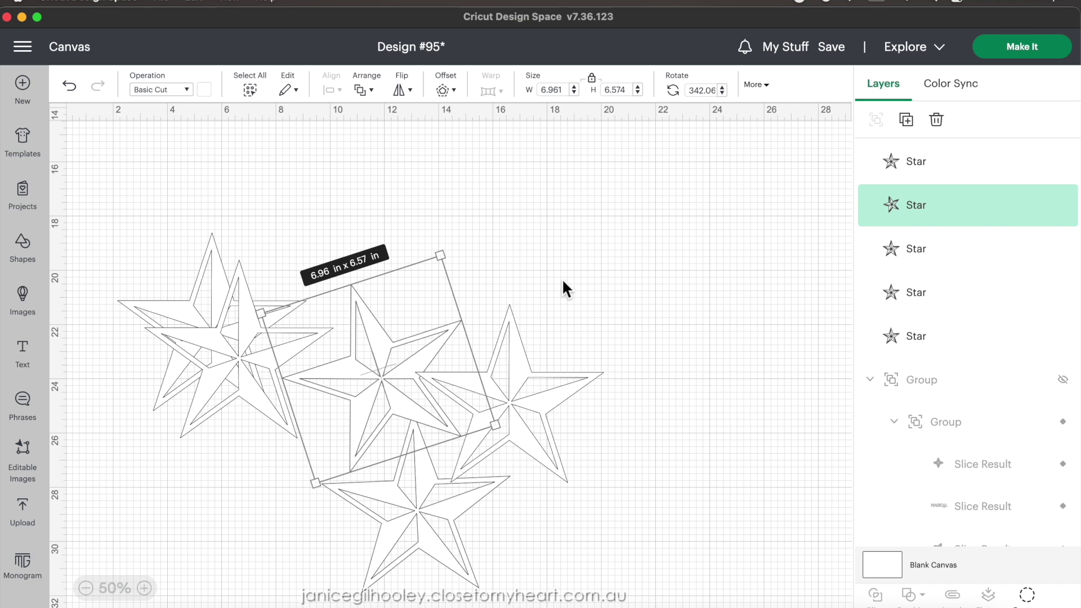
left_click(715, 351)
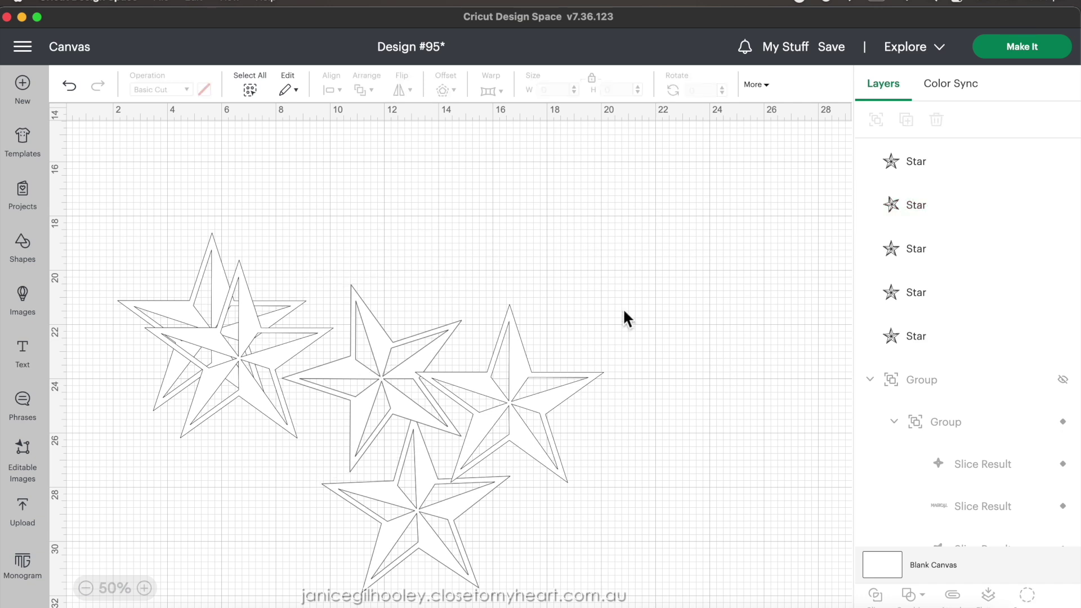
Rotate the right-hand star to about 5.81° and nudge it so it overlaps the neighbouring stars
left_click(529, 352)
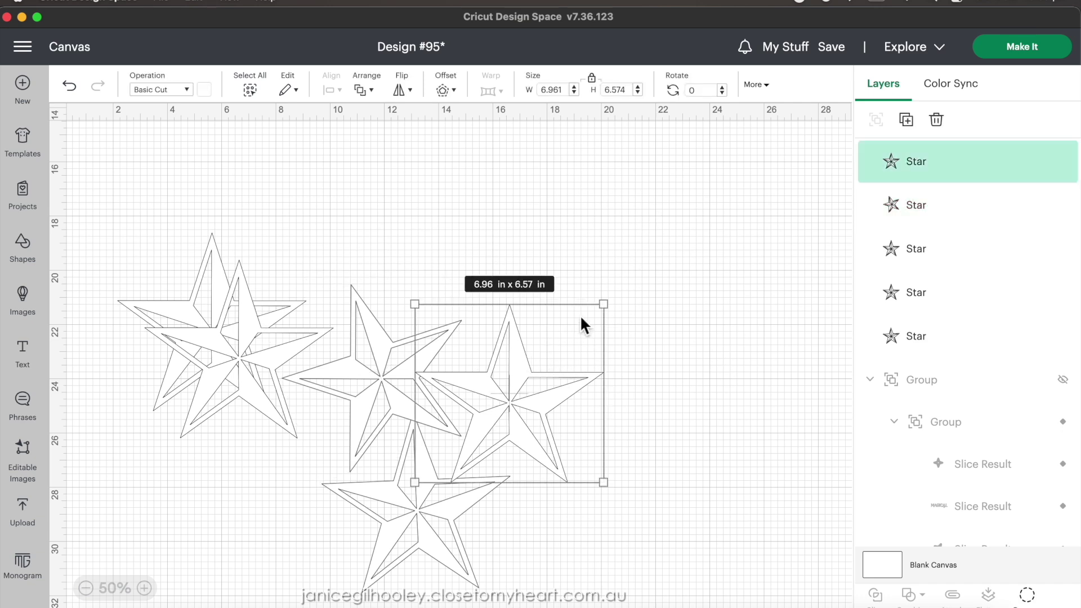
left_click_drag(623, 306, 623, 316)
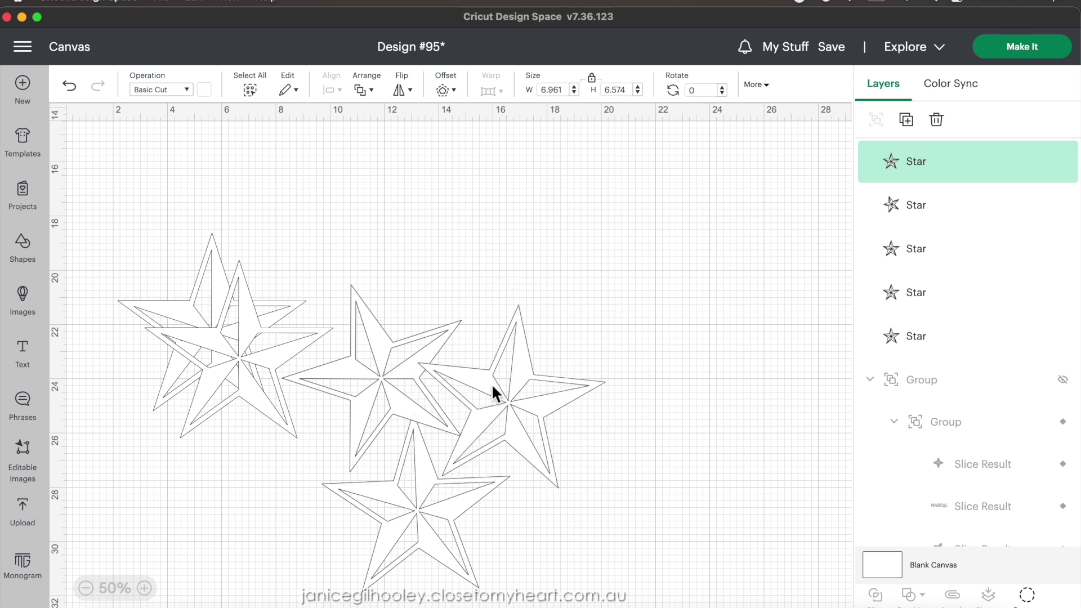
left_click_drag(482, 380, 475, 382)
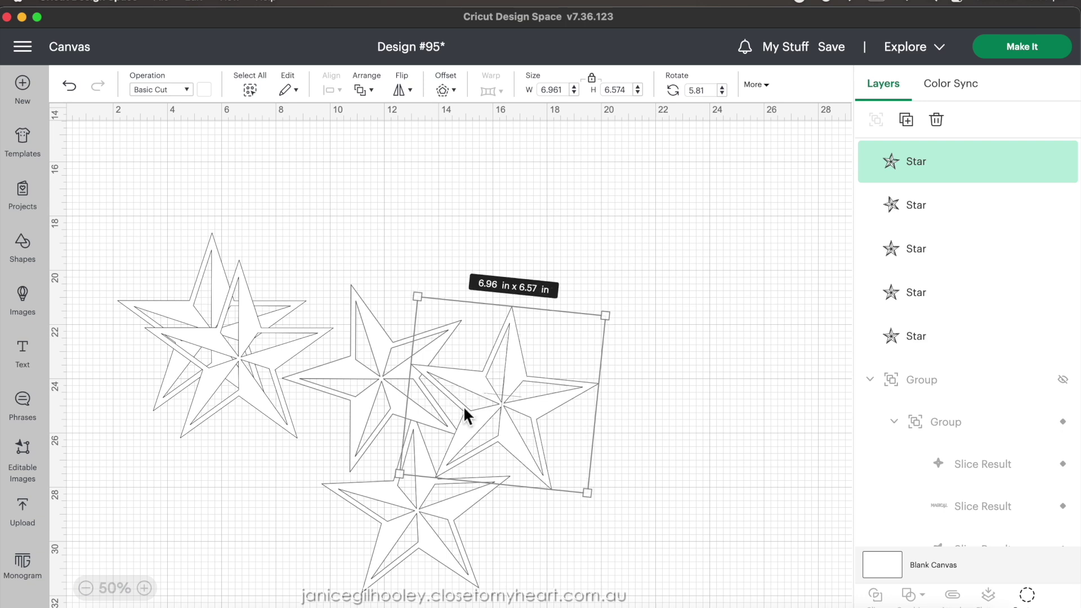
left_click(639, 436)
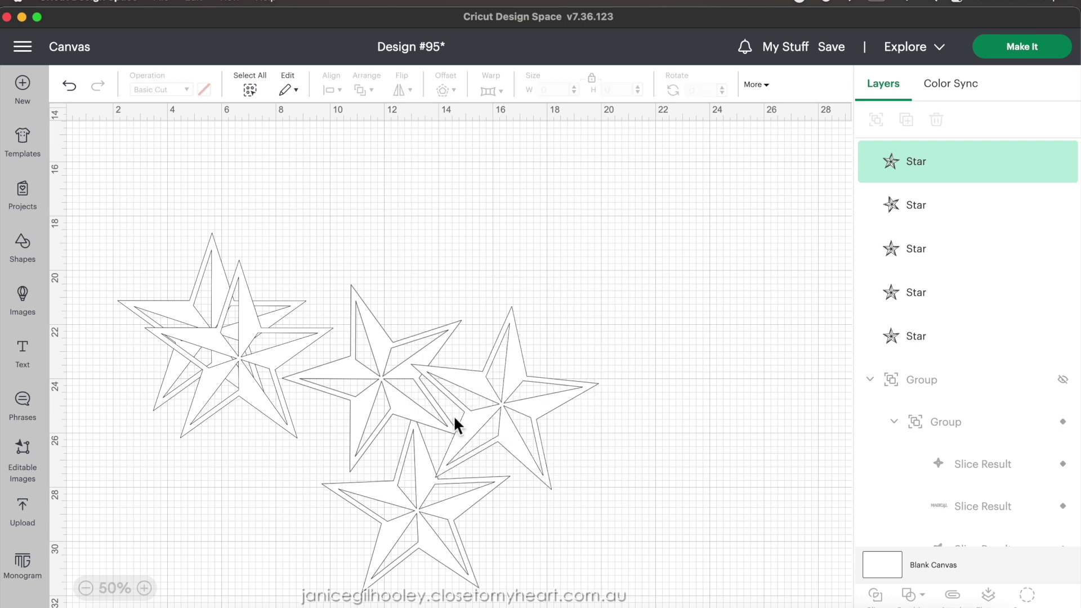
left_click(423, 449)
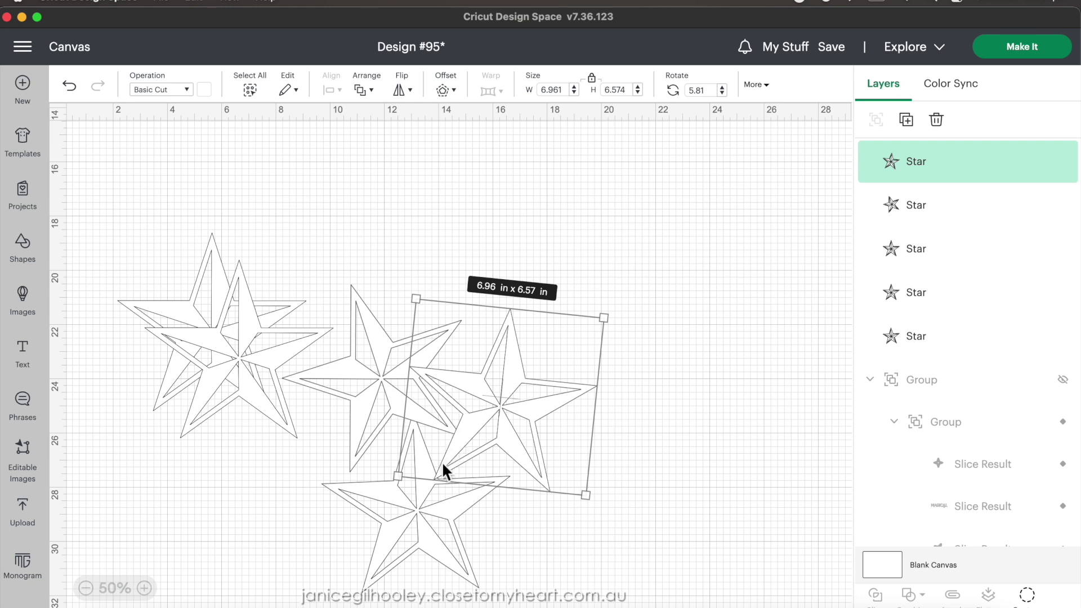
Place the front star of the remaining stack above the right-hand star and rotate it slightly clockwise
left_click_drag(251, 341, 532, 237)
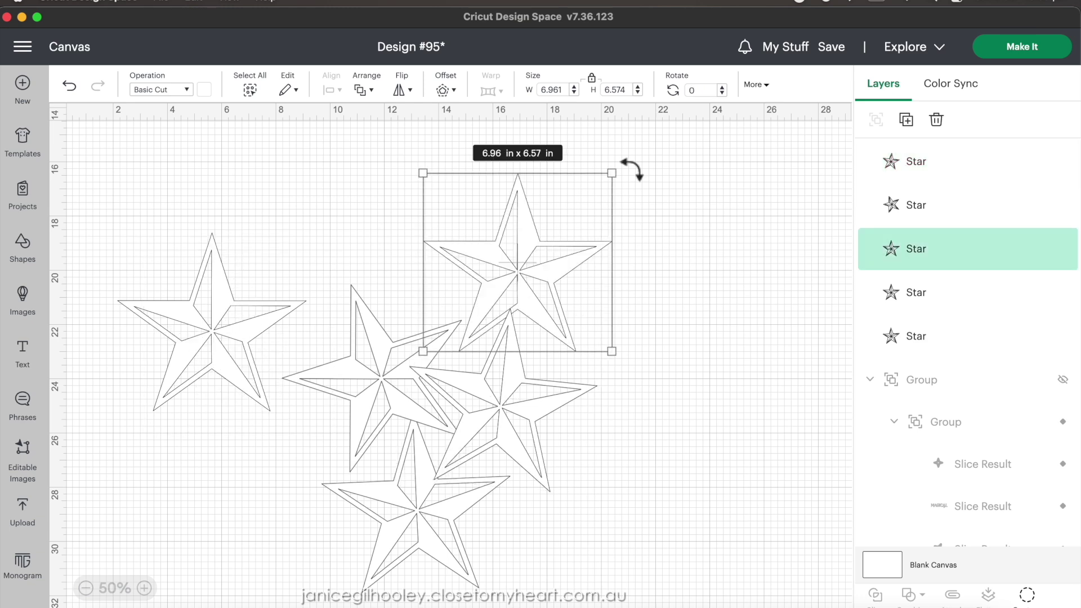
left_click_drag(631, 169, 644, 190)
mouse_move(538, 246)
left_mouse_down()
mouse_move(529, 235)
mouse_move(533, 246)
left_mouse_up()
left_click(273, 289)
Move the last loose star to the upper left of the cluster, rotate it to about 354.3° and adjust its overlap
left_click_drag(219, 288, 369, 212)
left_click_drag(473, 164, 420, 159)
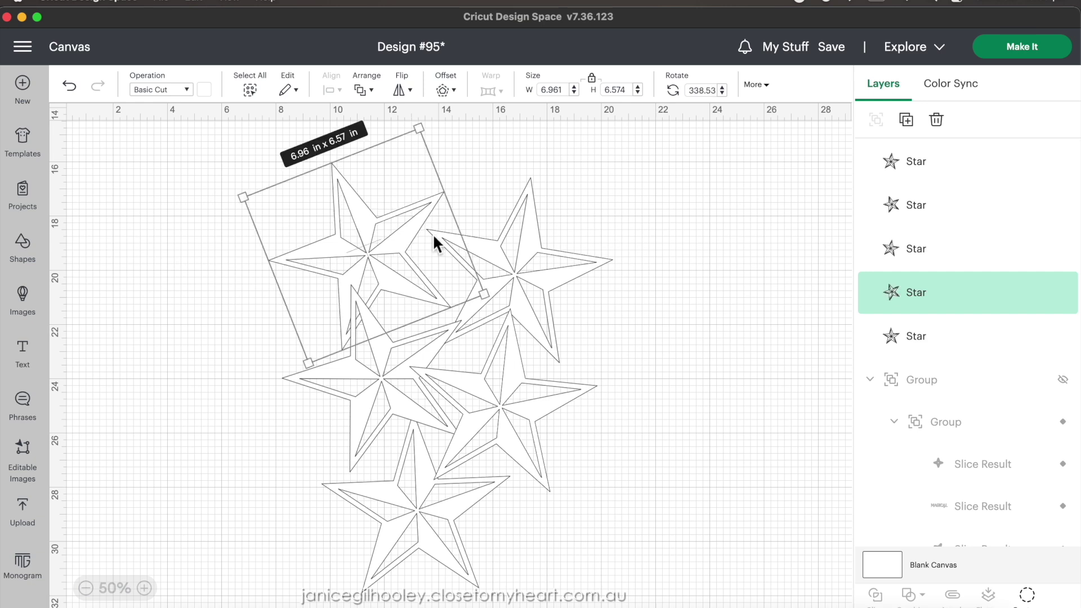
left_click_drag(417, 234, 428, 193)
left_click_drag(310, 337, 290, 340)
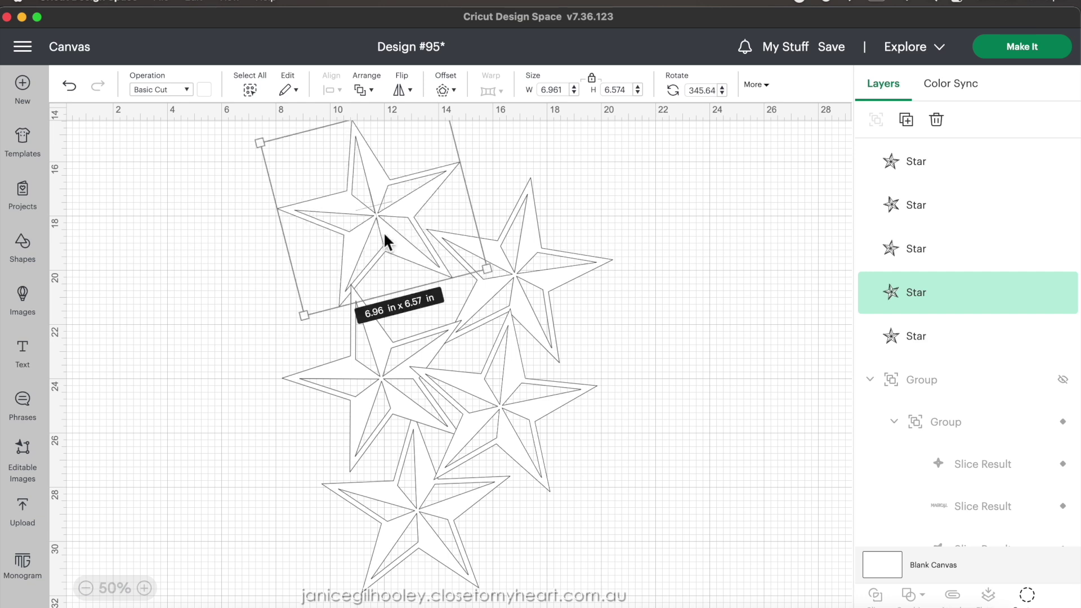
left_click_drag(384, 197, 374, 216)
left_click(258, 258)
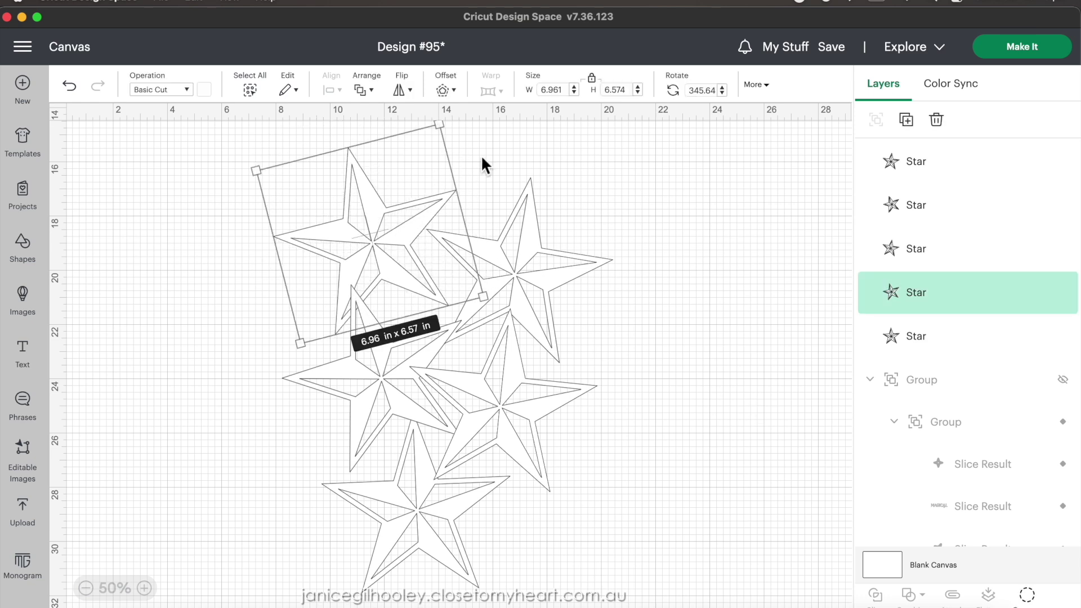
left_click_drag(297, 354, 281, 344)
left_click_drag(419, 231, 439, 206)
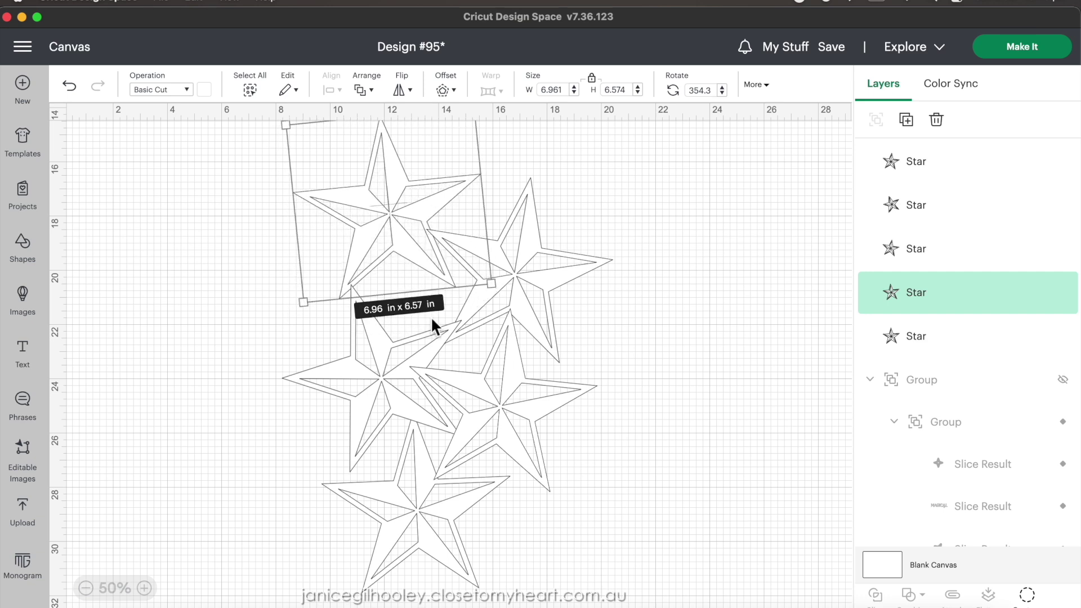
left_click(597, 318)
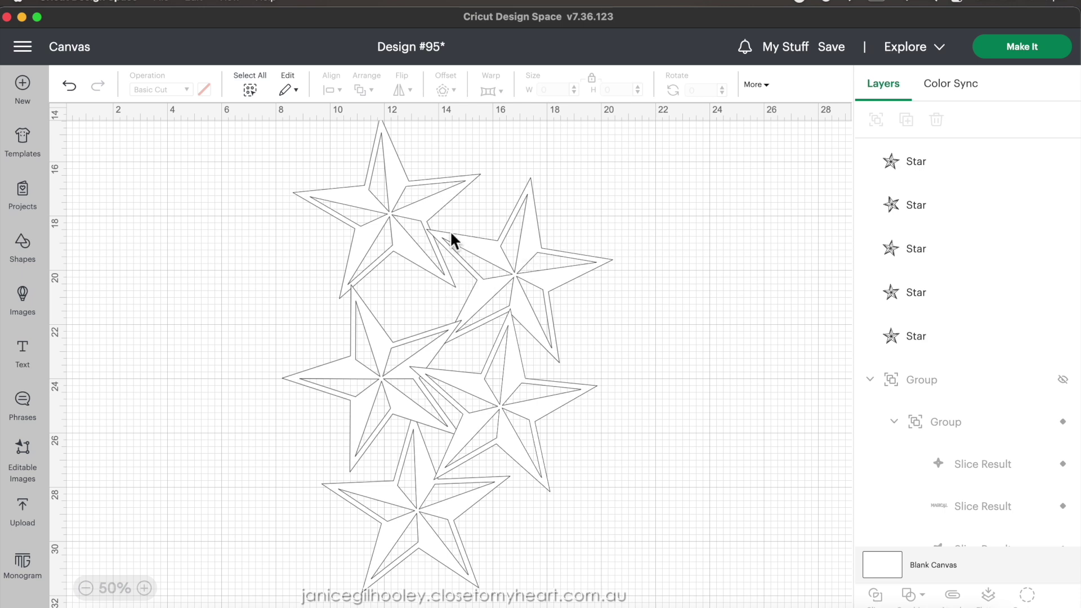
Nudge the lowest star slightly downward and the star to its upper right slightly upward
left_click(143, 588)
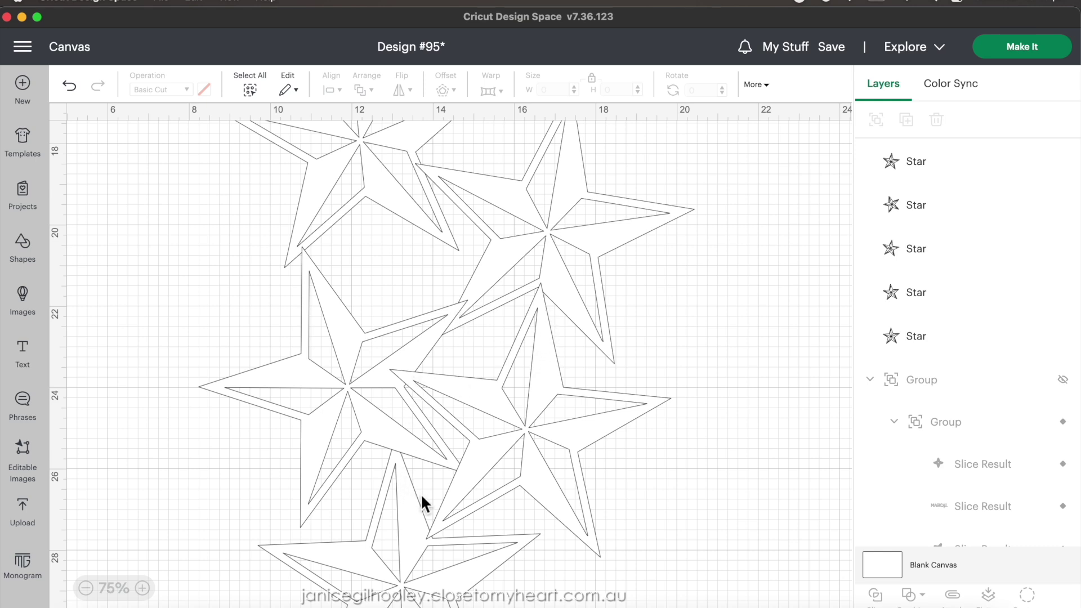
mouse_move(337, 563)
left_mouse_down()
mouse_move(329, 596)
mouse_move(334, 575)
left_mouse_up()
left_click(714, 361)
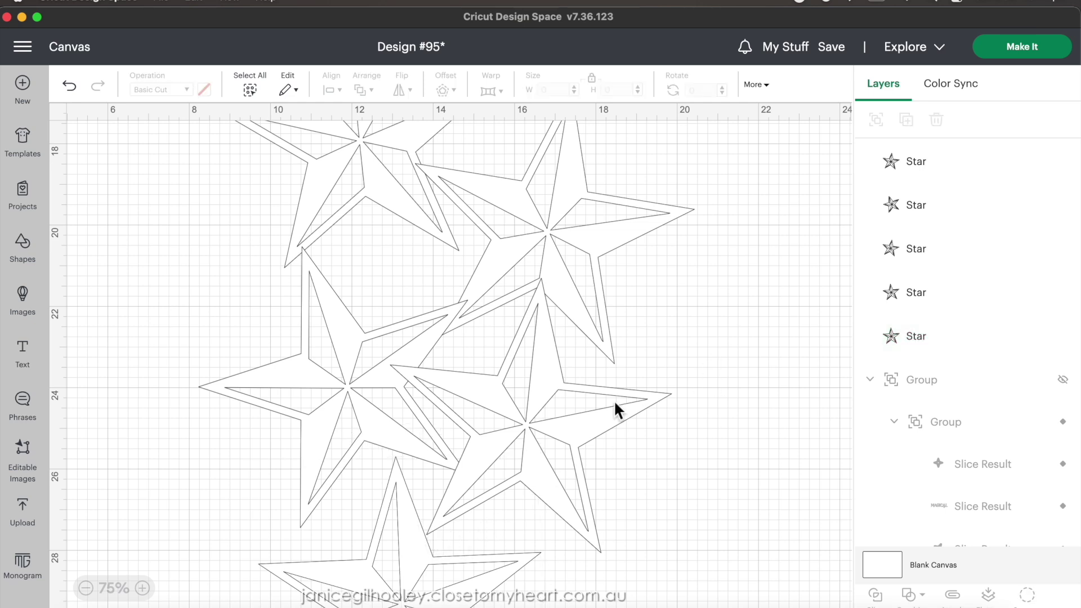
Try welding all five stars together and undo the weld
left_click_drag(747, 159, 223, 522)
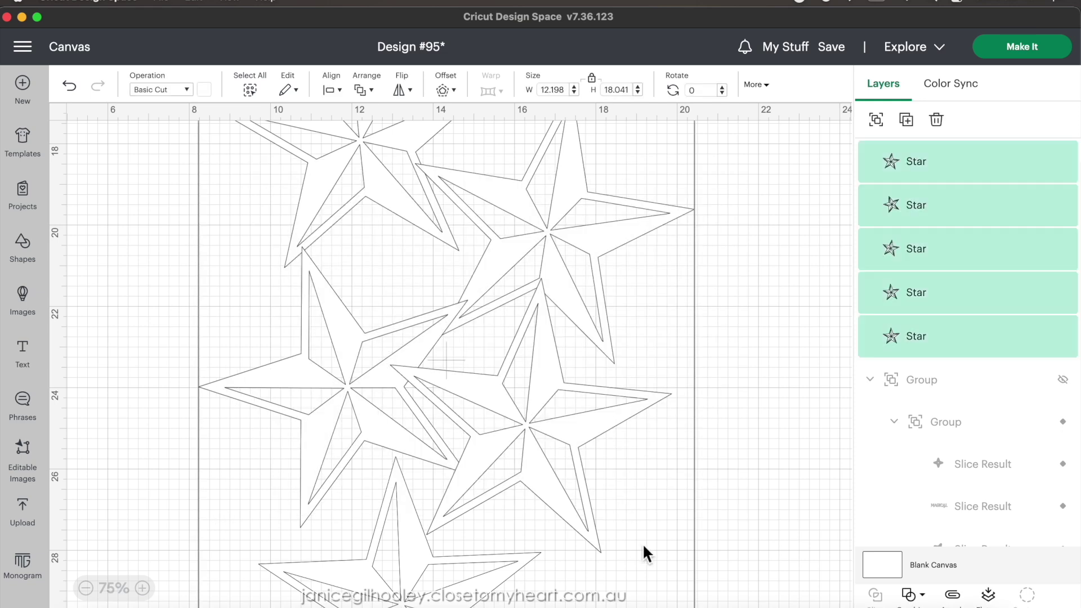
left_click(911, 595)
left_click(939, 447)
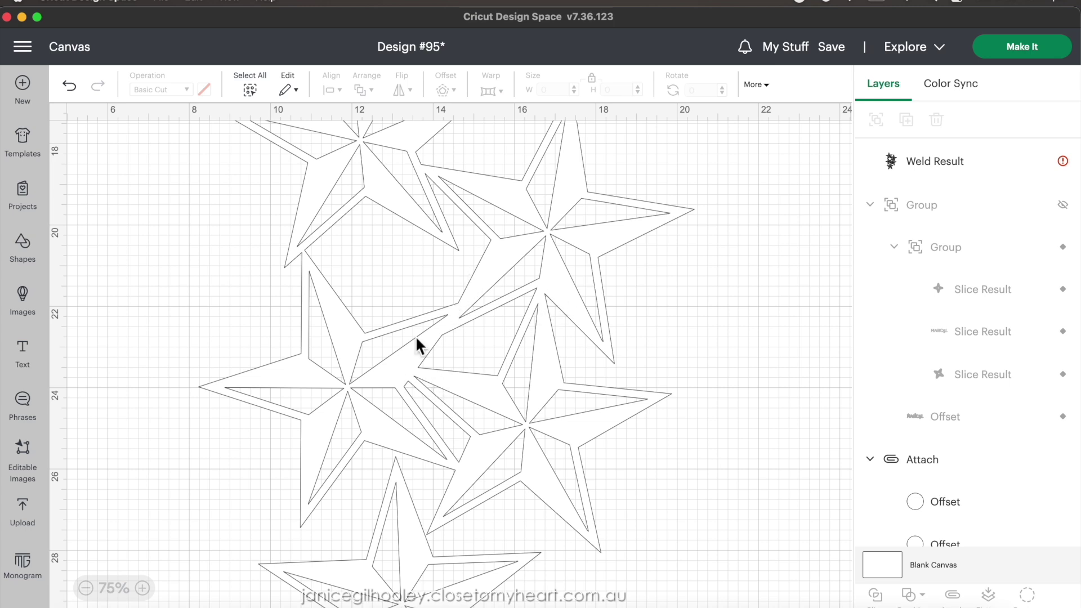
left_click(71, 86)
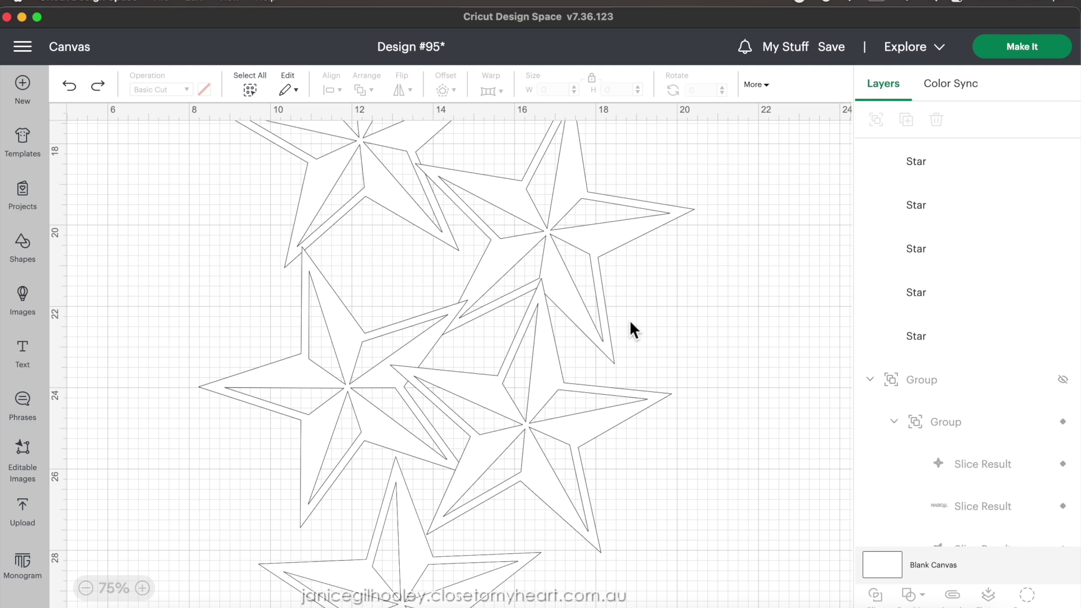
Nudge the lower right star slightly rightward and the lowest star up and right so they overlap their neighbours
left_click_drag(524, 428, 529, 426)
left_click(341, 568)
left_click_drag(340, 565, 349, 553)
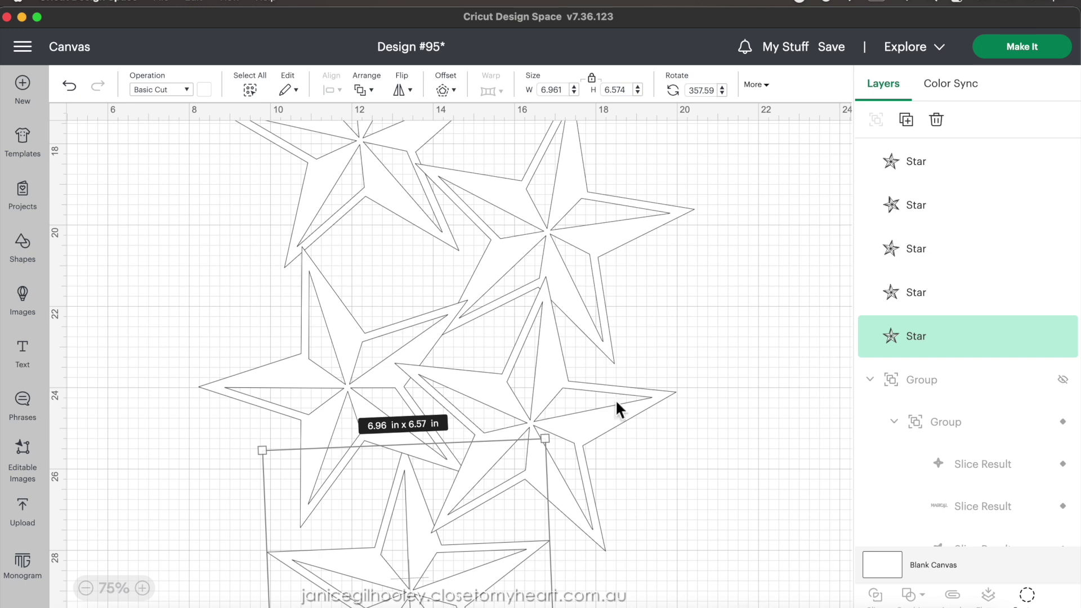
left_click(172, 164)
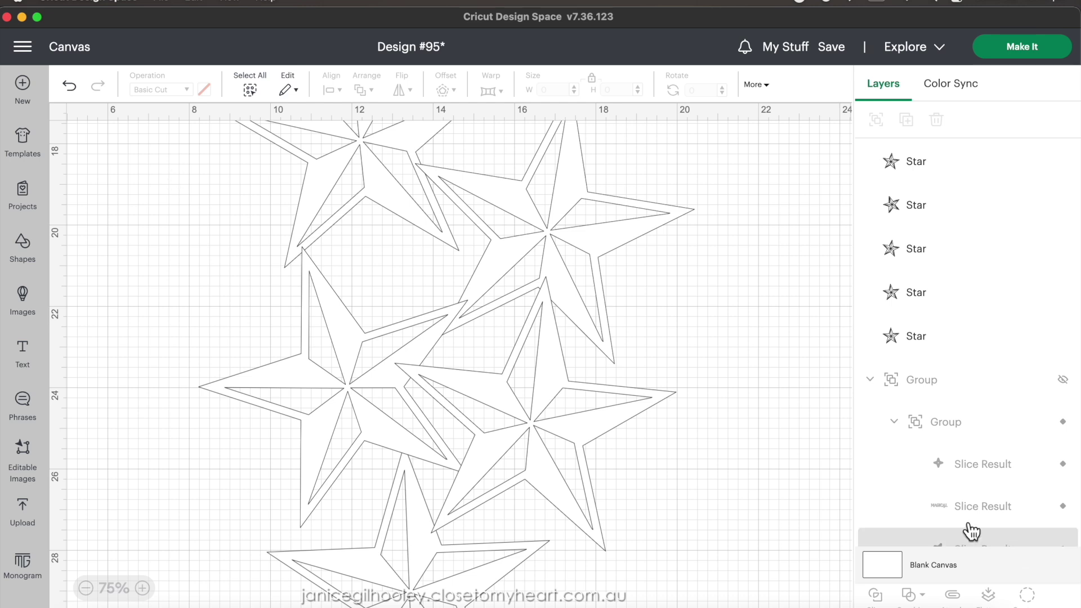
Try combining all five stars with Unite and undo the Unite
left_click_drag(184, 140, 627, 552)
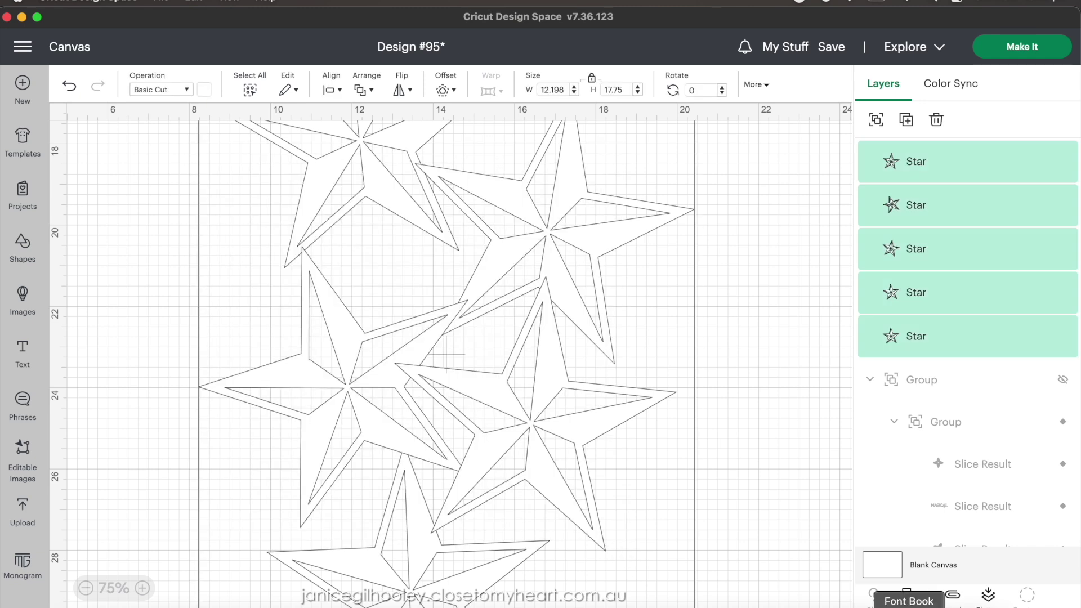
left_click(926, 598)
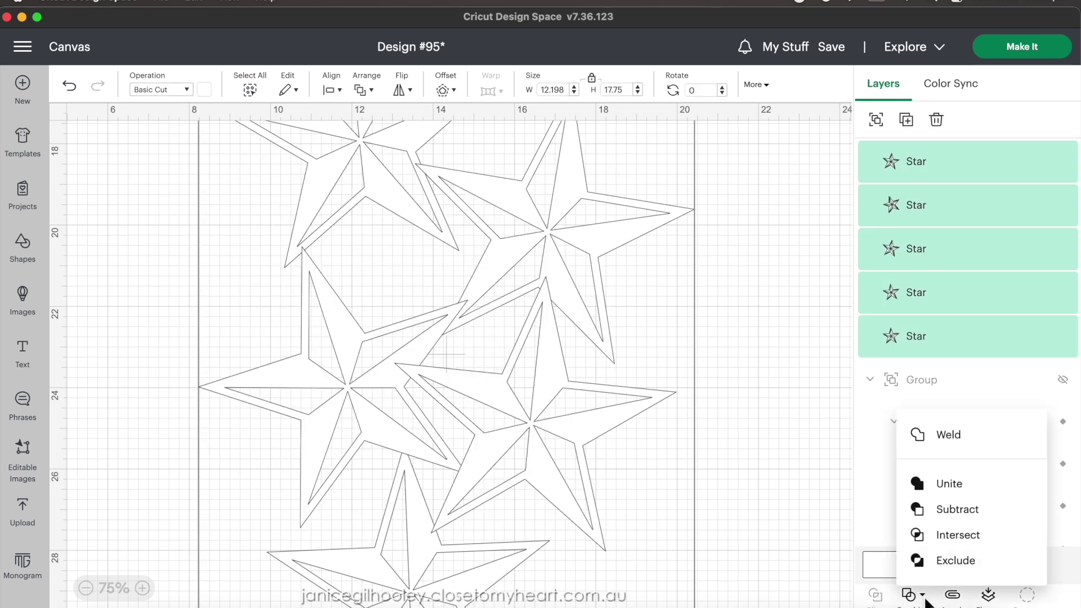
left_click(943, 488)
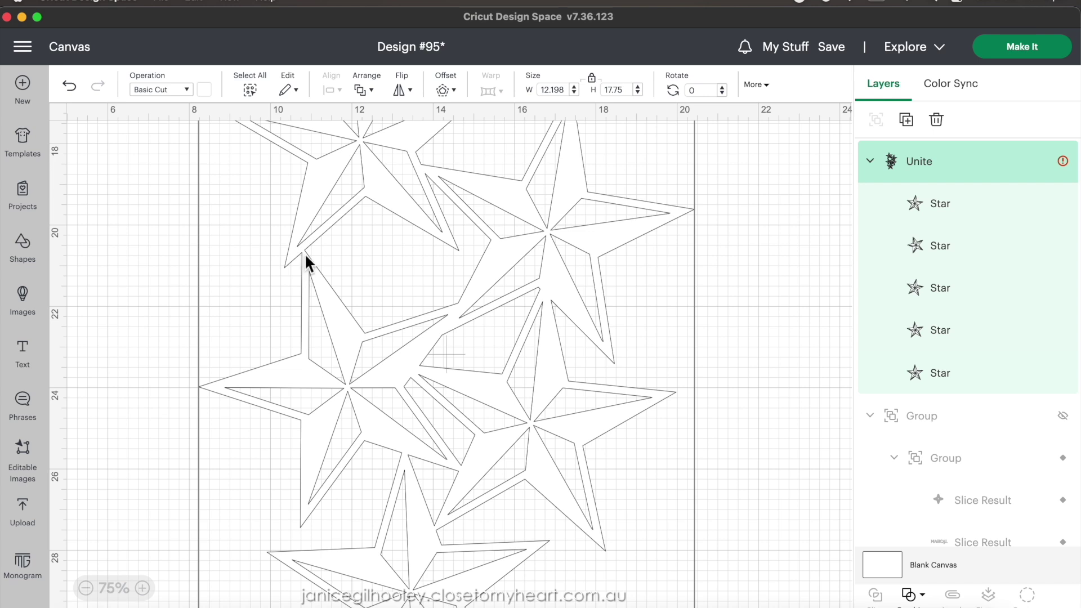
left_click(919, 596)
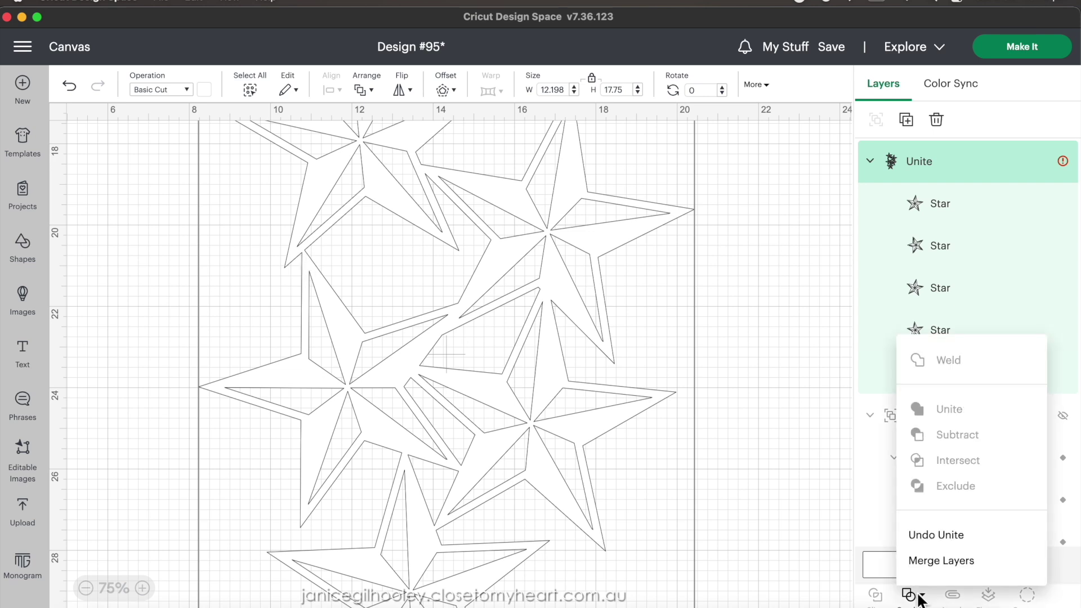
left_click(951, 536)
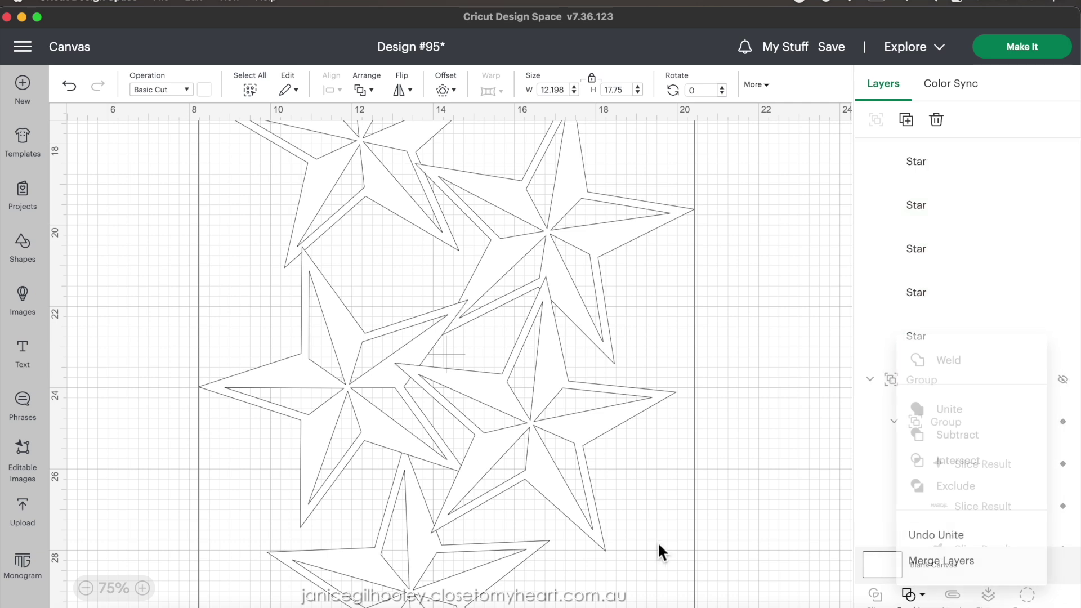
Nudge the upper left star down and slightly right so its lower points overlap the neighbouring stars
left_click(770, 412)
mouse_move(322, 176)
left_mouse_down()
mouse_move(330, 185)
mouse_move(314, 190)
mouse_move(326, 197)
left_mouse_up()
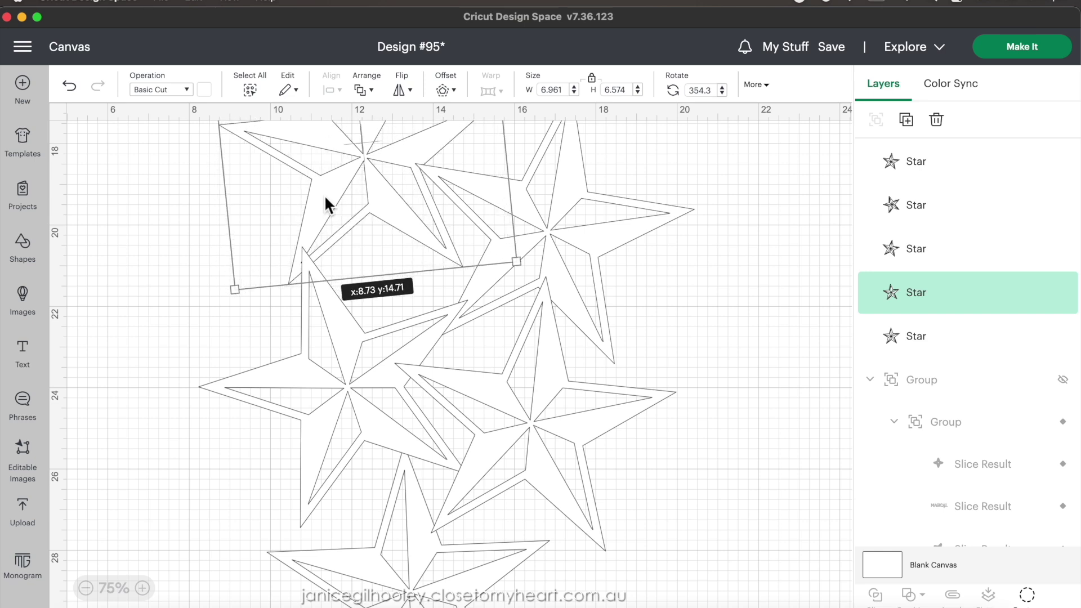
left_click_drag(326, 198, 328, 194)
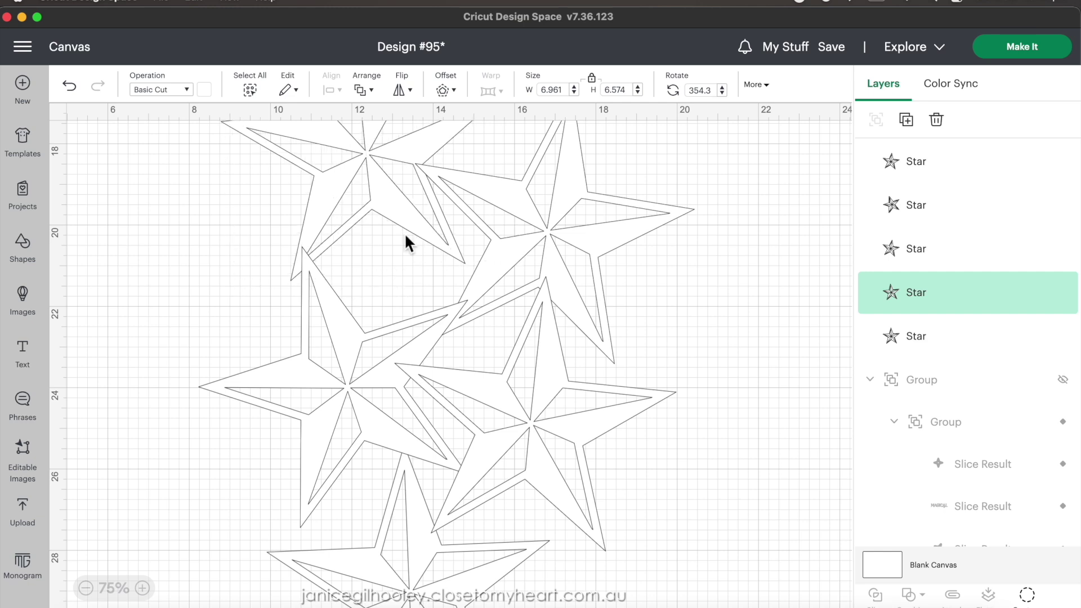
left_click(764, 354)
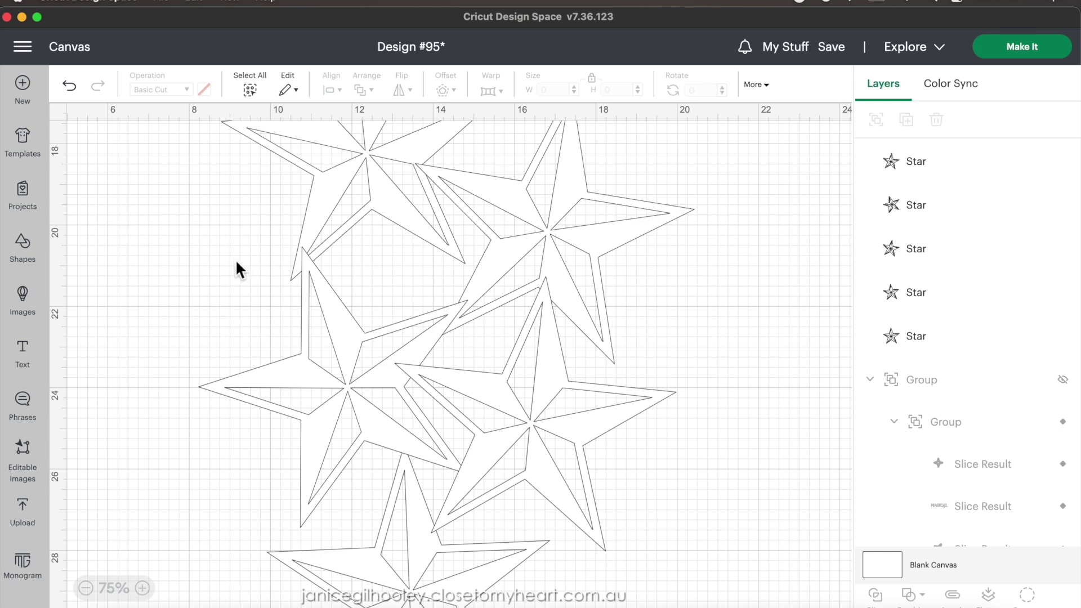
Try combining all five adjusted stars with Unite and undo it
left_click_drag(177, 173, 727, 542)
left_click(913, 594)
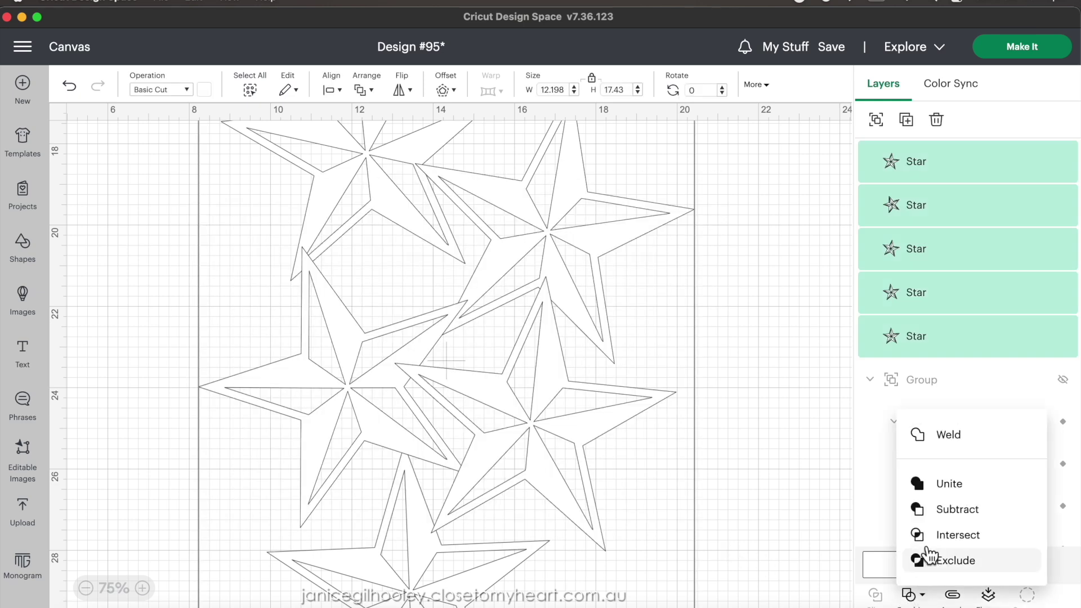
left_click(930, 487)
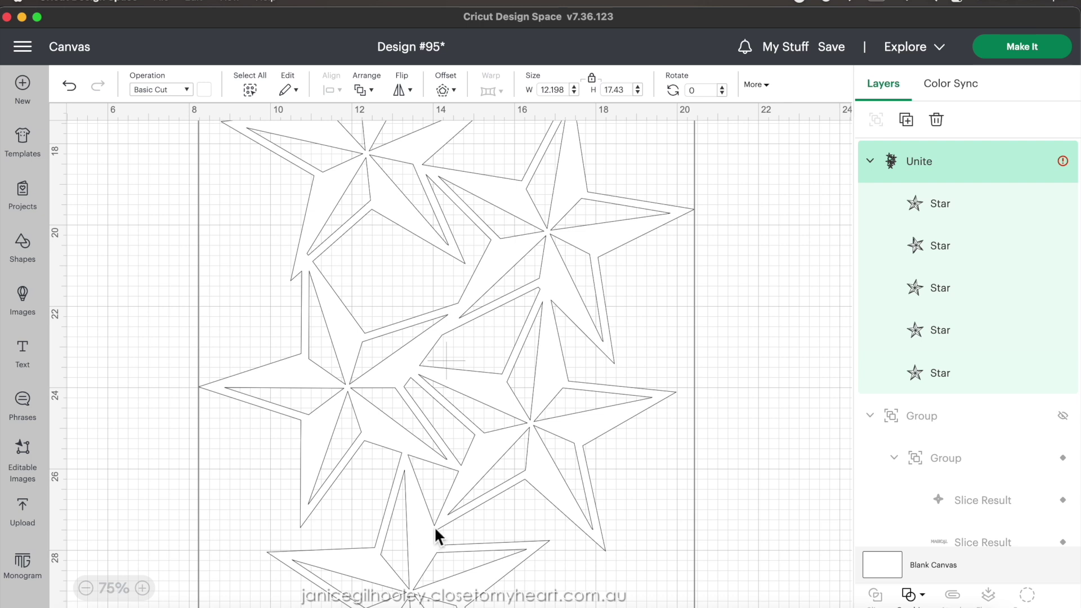
left_click(913, 594)
left_click(935, 535)
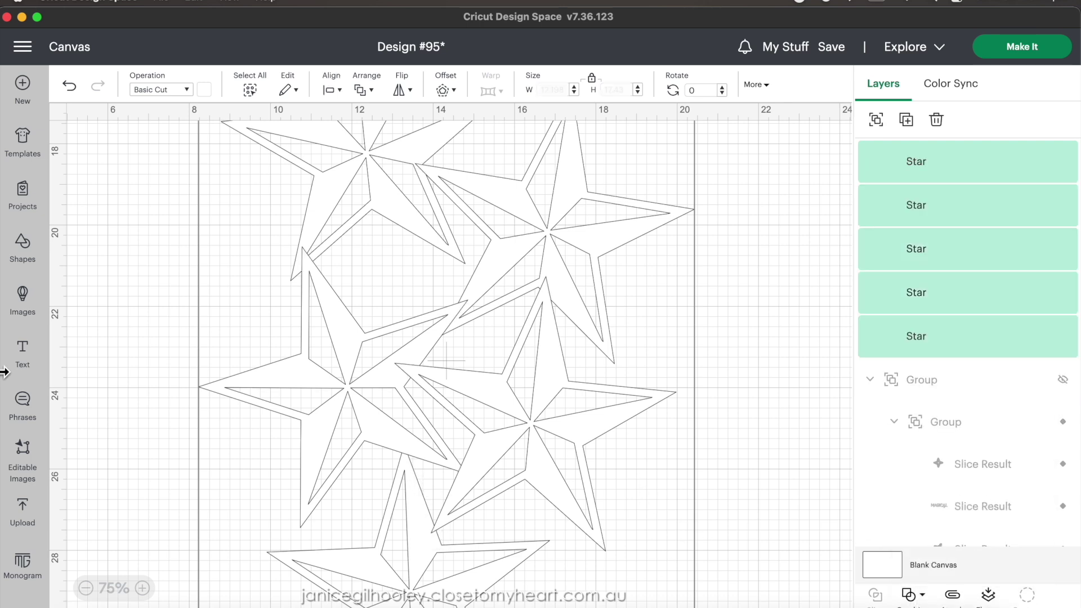
Nudge the lowest star slightly up and right for a wider overlap with the stars above it
left_click(150, 399)
left_click_drag(371, 573, 375, 567)
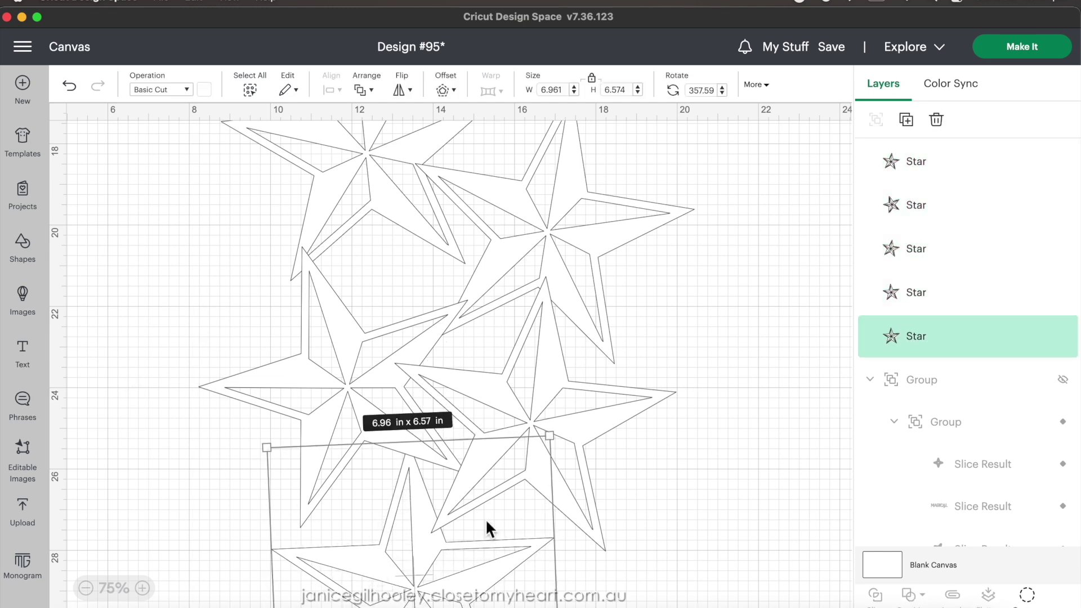
left_click(712, 461)
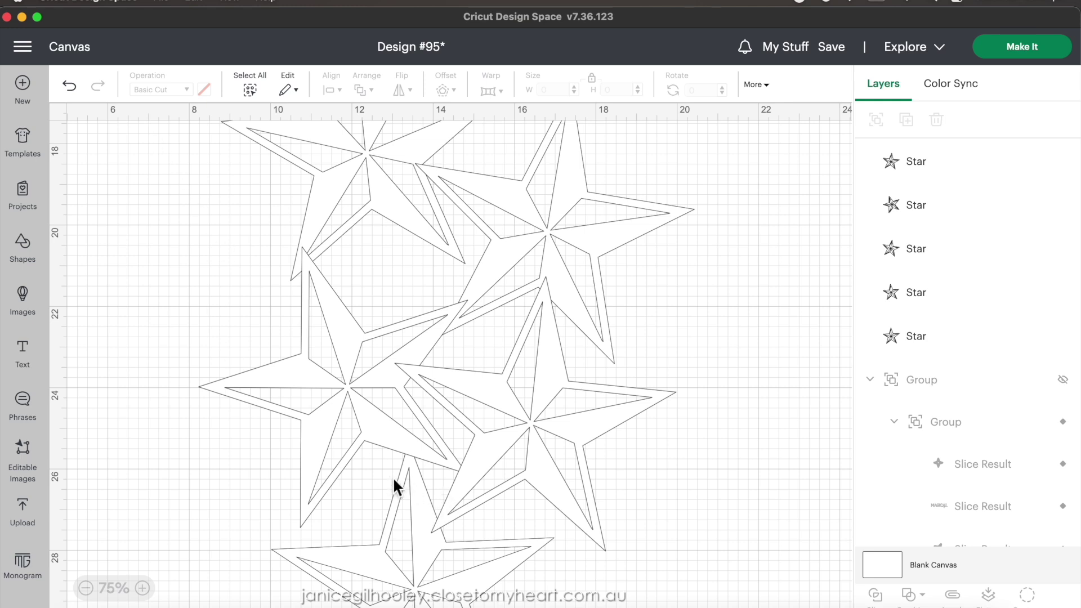
Combine all five overlapping stars into one shape with Unite
left_click_drag(145, 192, 670, 535)
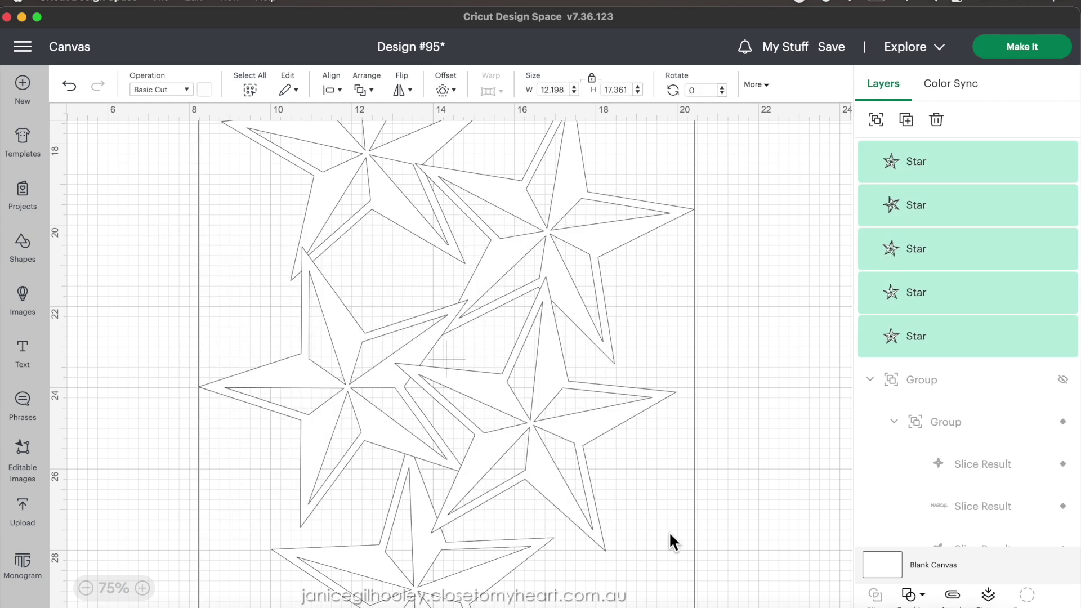
left_click(921, 602)
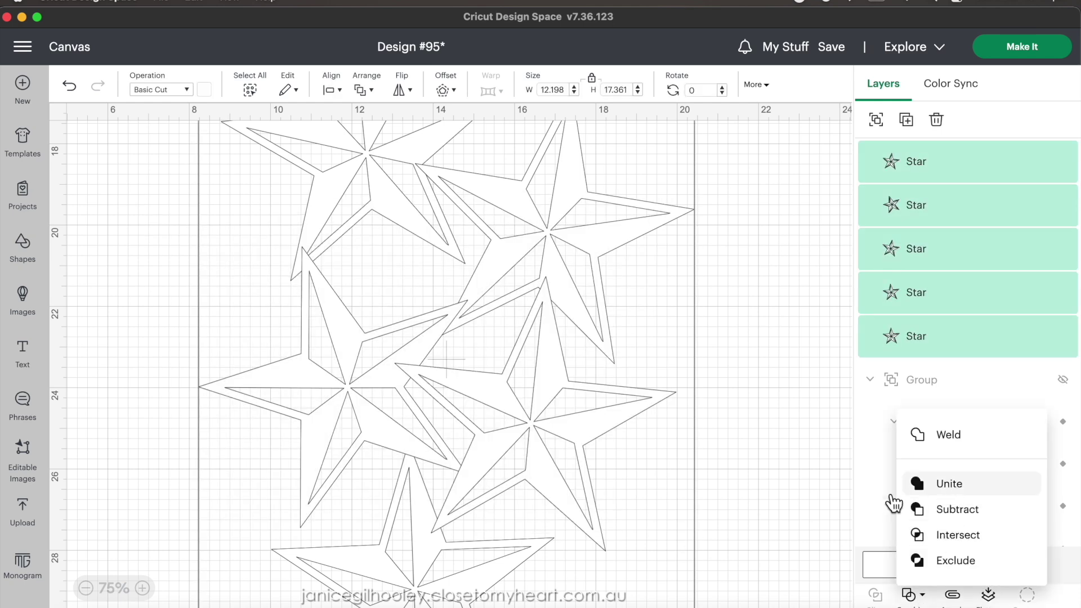
left_click(950, 490)
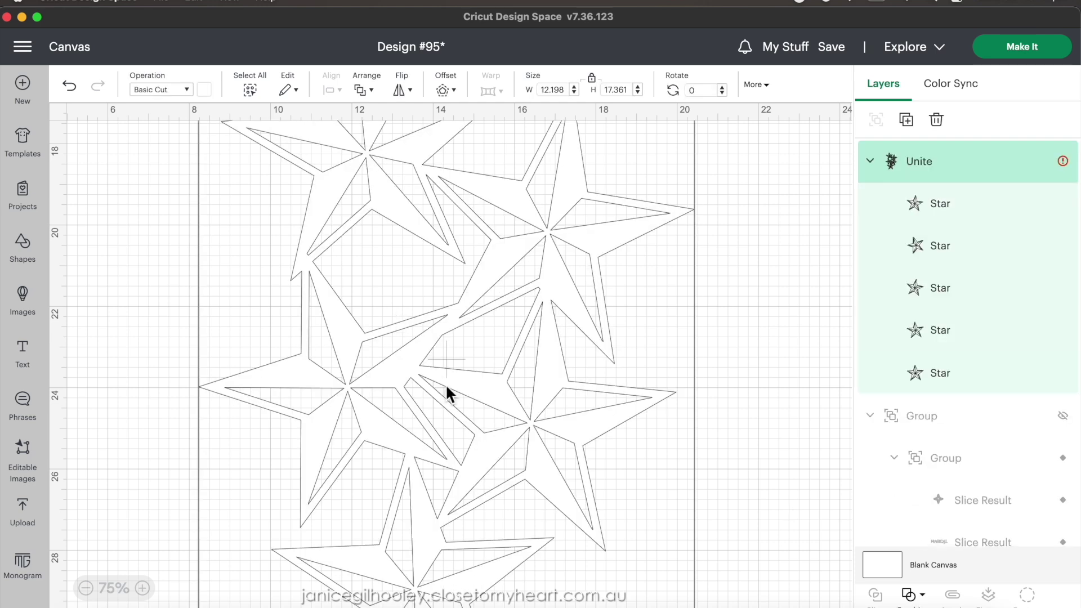
Move the united star cluster up onto the two-page MAGICAL layout
left_click(85, 588)
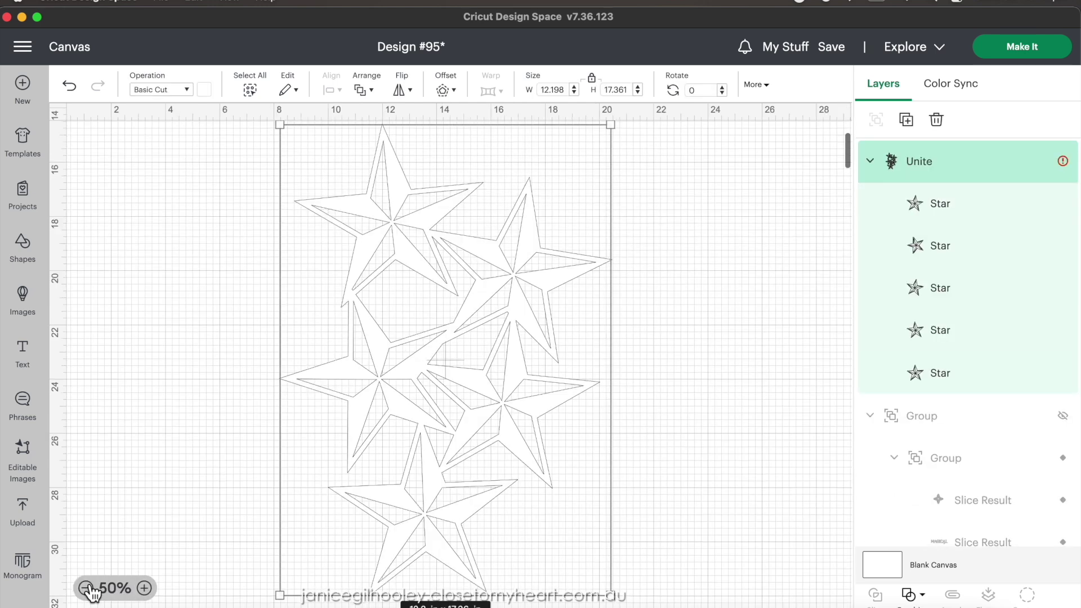
mouse_move(413, 256)
left_mouse_down()
mouse_move(576, 286)
mouse_move(410, 246)
mouse_move(397, 259)
left_mouse_up()
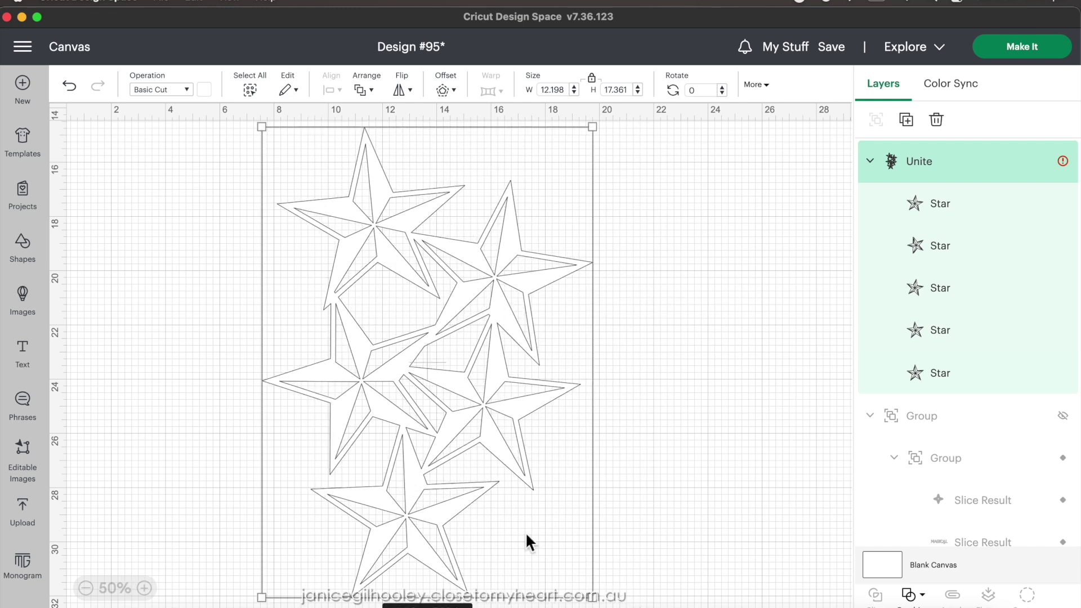
left_click_drag(490, 288, 464, 133)
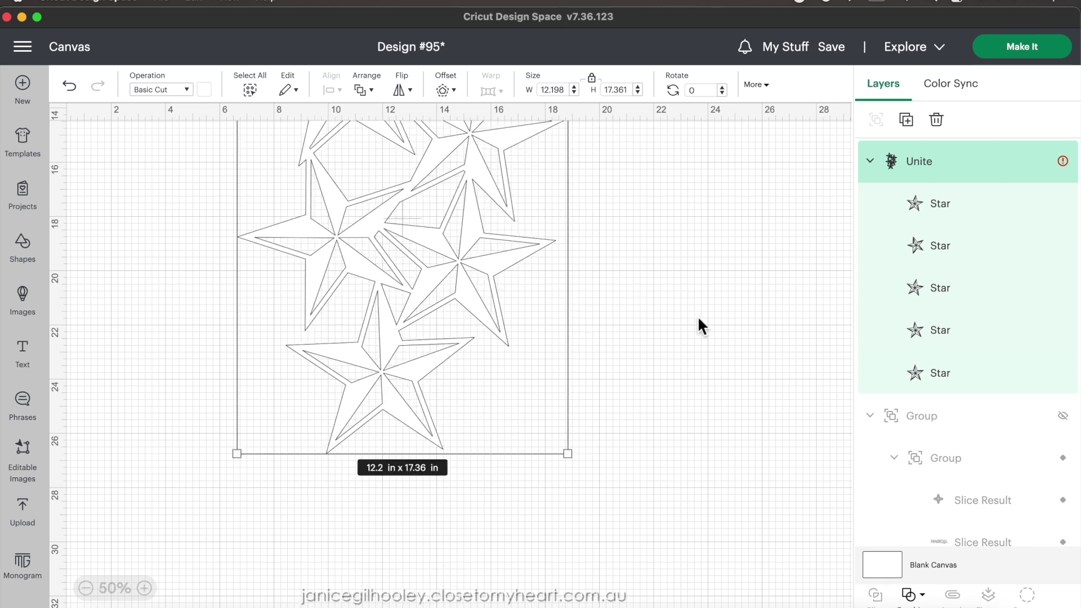
scroll(697, 320, "up", 10)
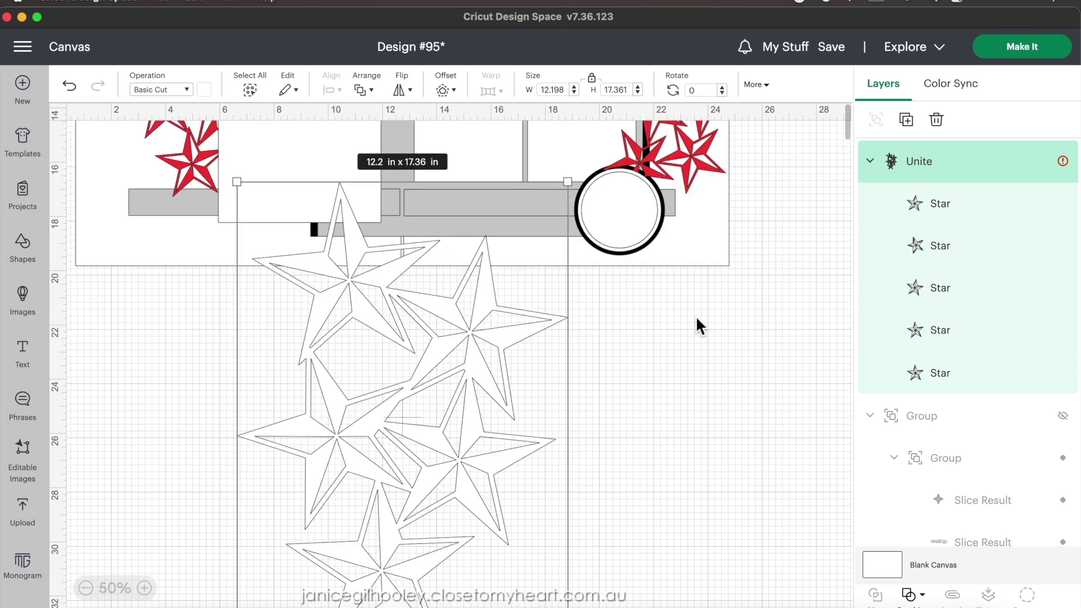
left_click_drag(363, 443, 416, 214)
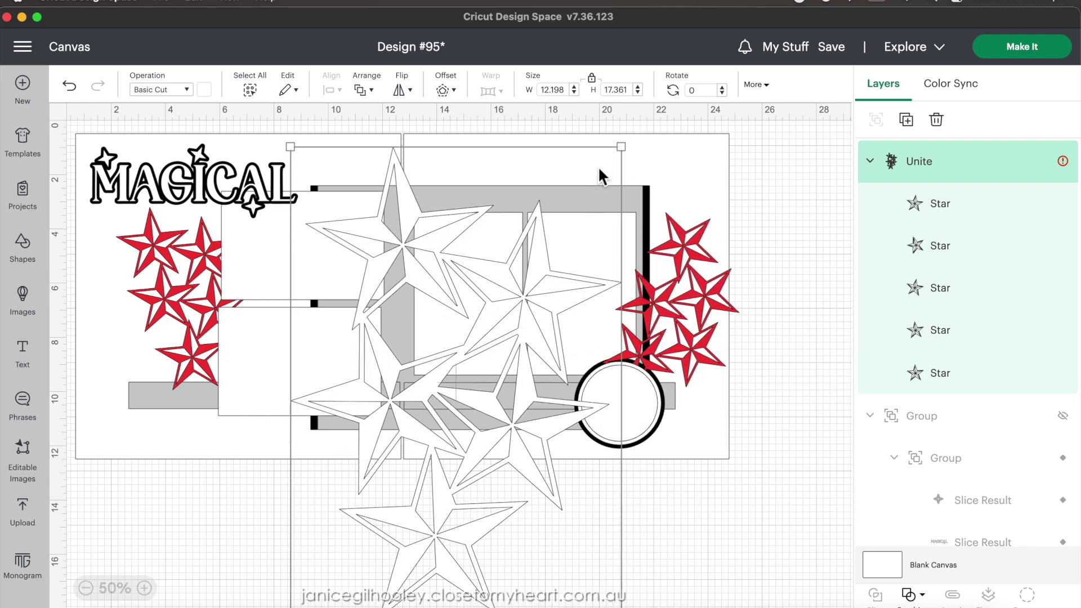
Scale the united cluster down to about 5.91 x 8.42 in and place it near the red stars on the right page
left_click_drag(623, 150, 499, 323)
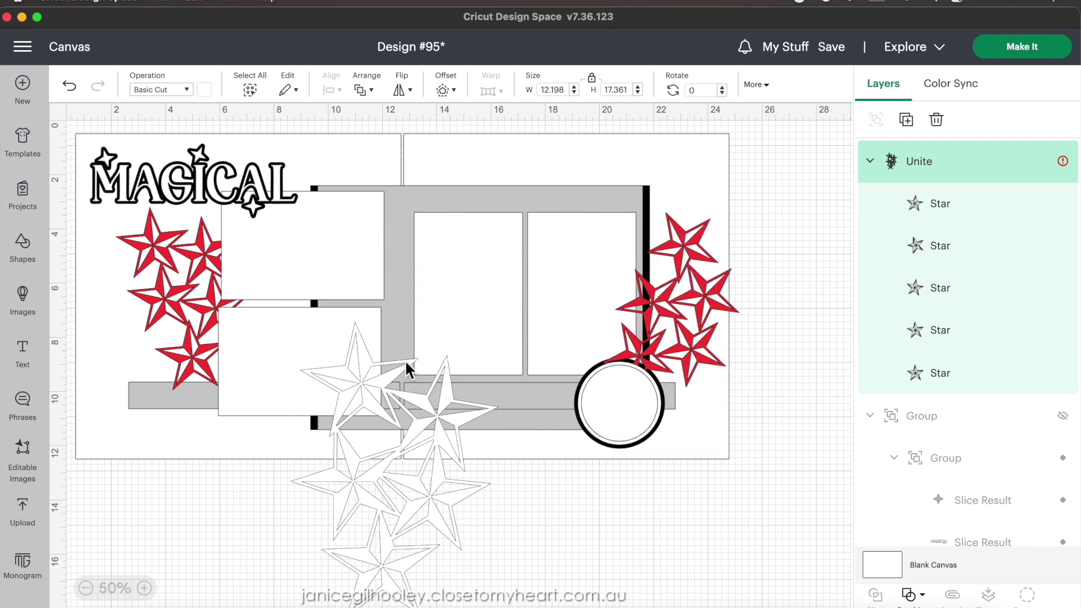
left_click_drag(350, 374, 653, 212)
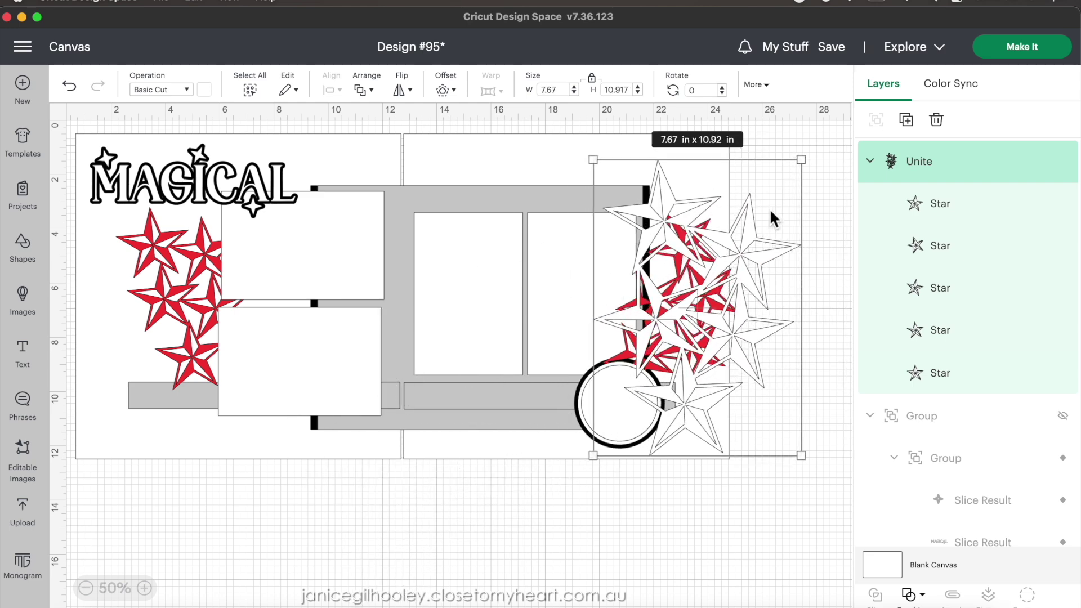
left_click_drag(752, 225, 720, 257)
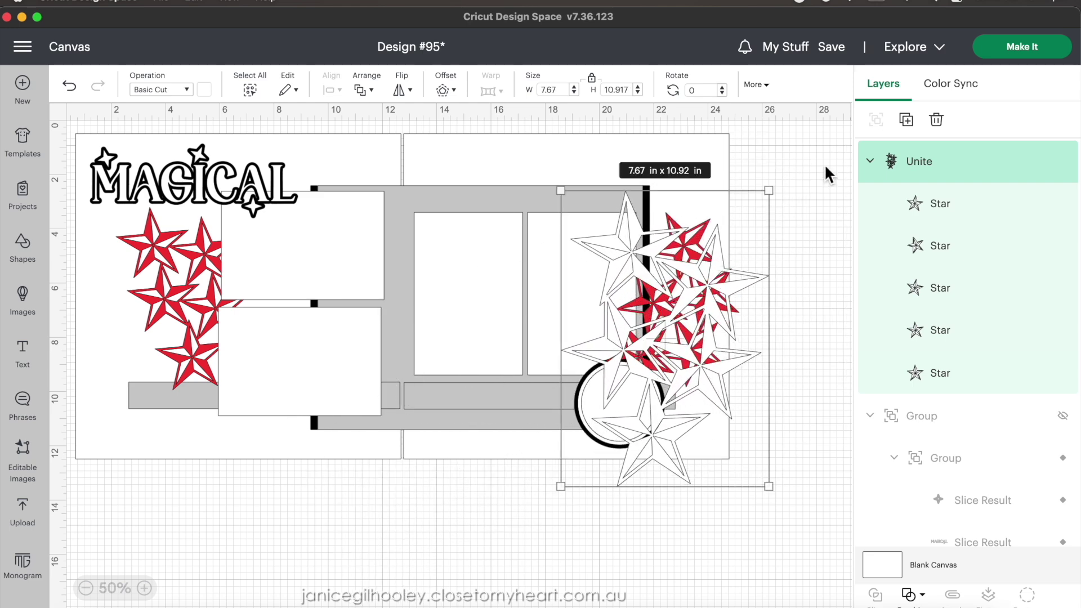
left_click_drag(776, 197, 727, 261)
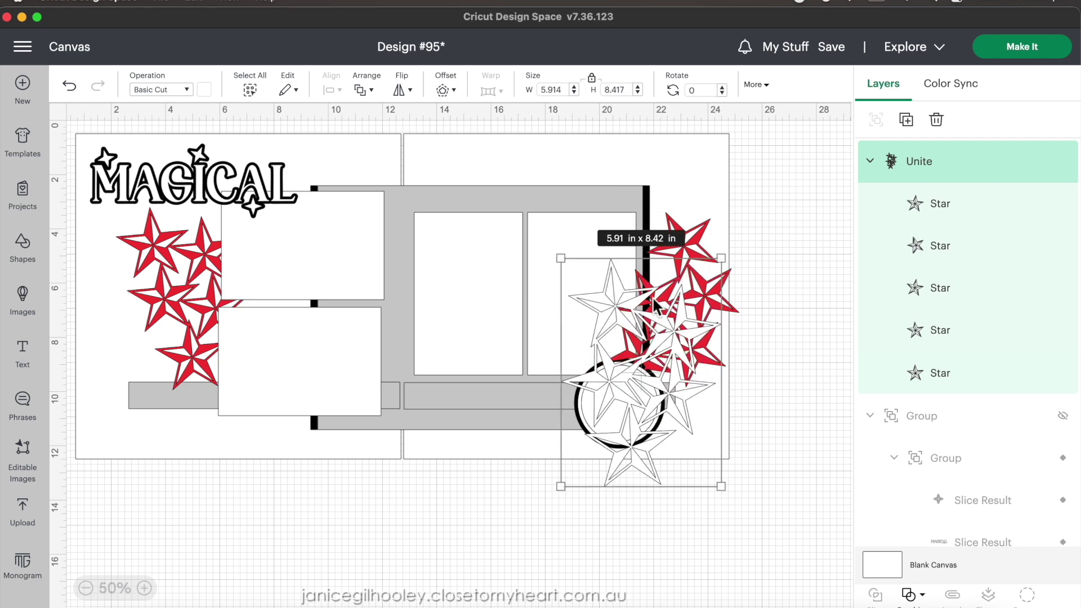
Move the cluster over the right page's red stars, rotate it to about 12.43° and reduce it to about 5.69 x 8.1 in
left_click_drag(623, 299, 669, 236)
left_click_drag(772, 190, 778, 213)
left_click_drag(617, 183, 619, 189)
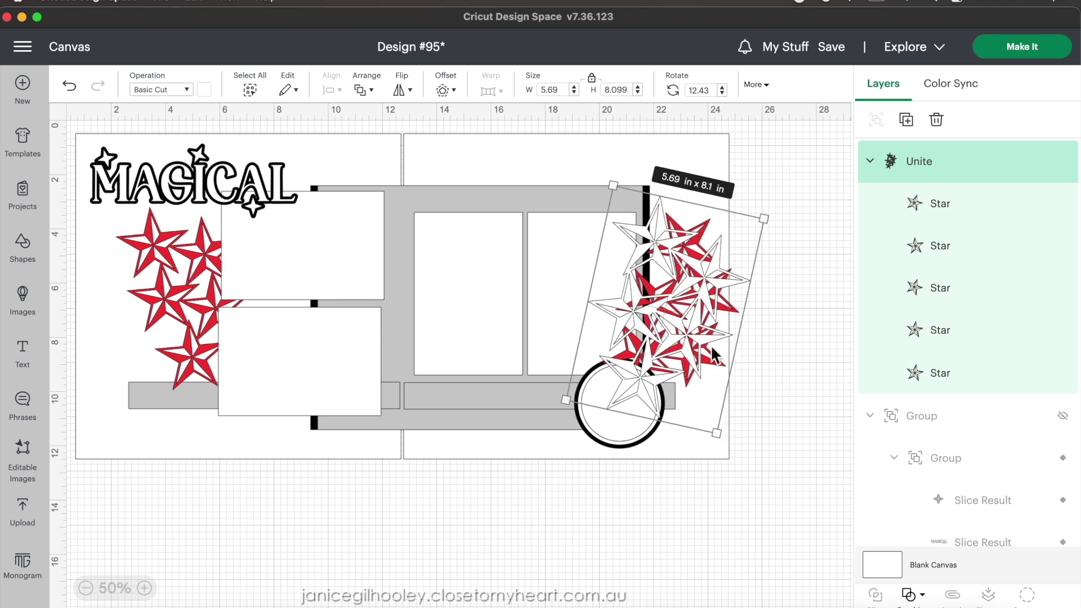
Scale the cluster to about 5.3 x 7.54 in and nudge it slightly right over the red stars
left_click_drag(723, 437, 712, 417)
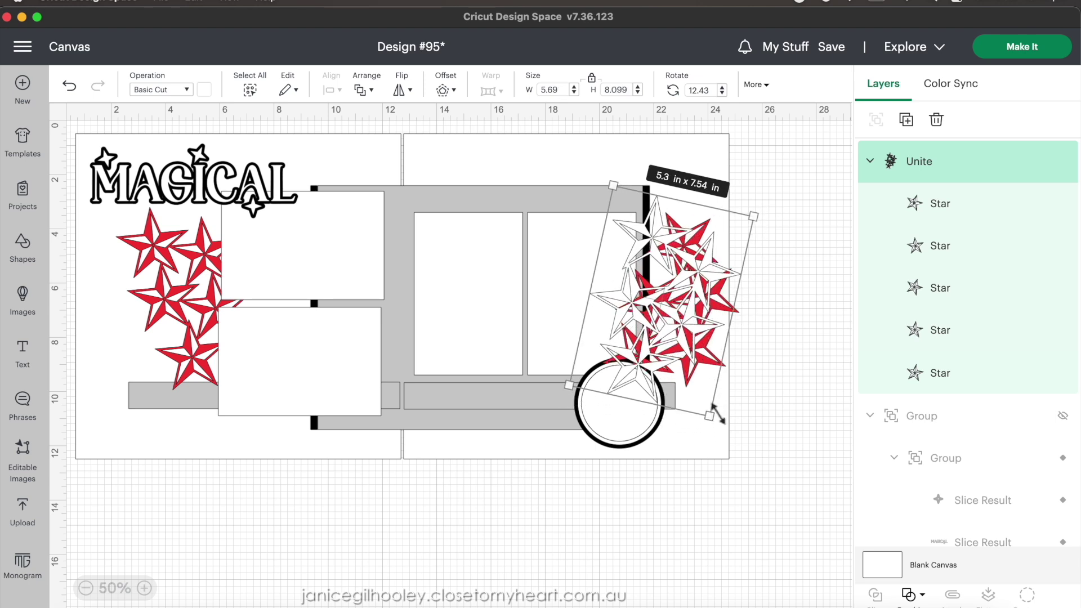
left_click_drag(702, 265, 707, 263)
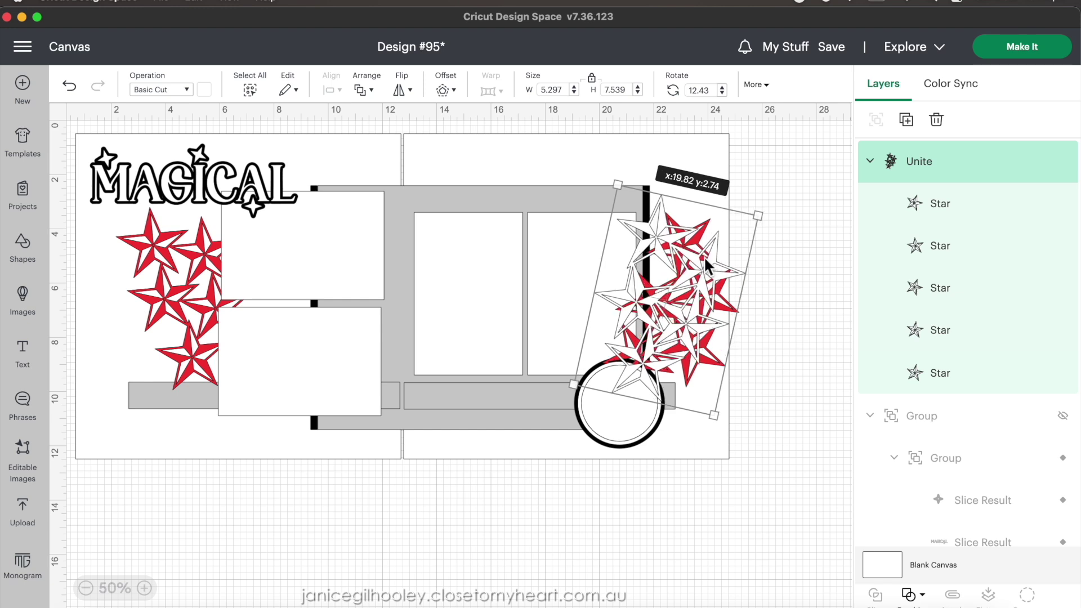
left_click(787, 210)
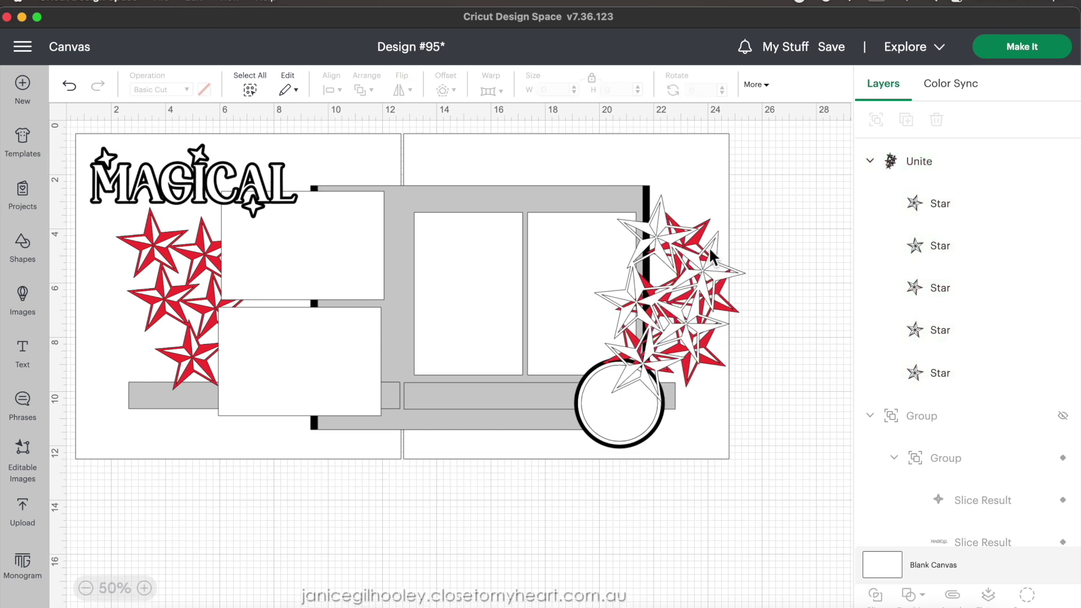
Shift the united cluster left of the red stars, duplicate it and place the copy across the left page's photo mats
left_click(697, 287)
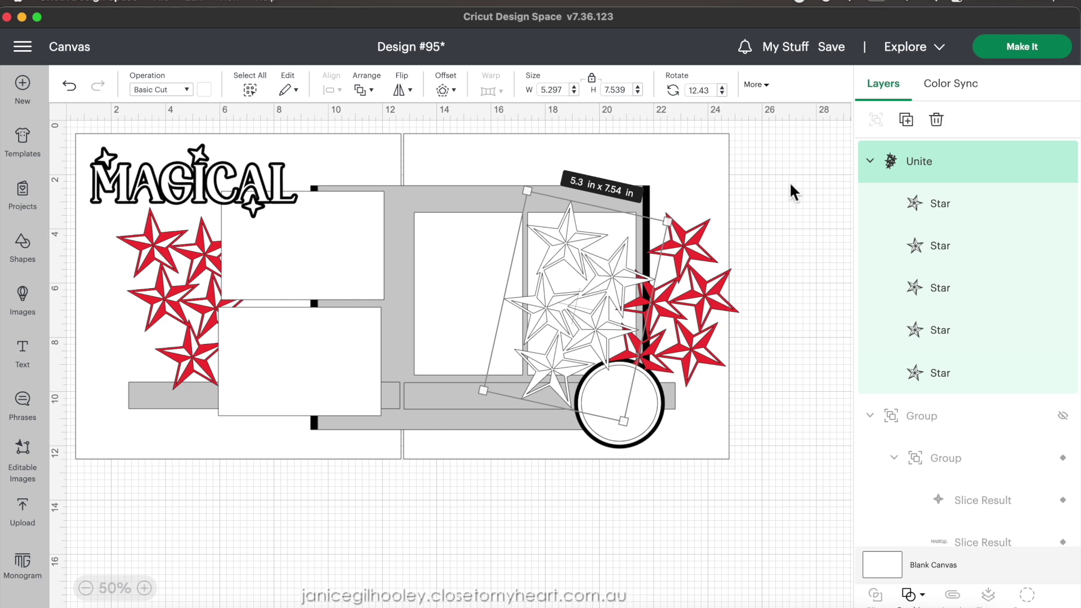
key("super+d")
left_click_drag(203, 219, 418, 293)
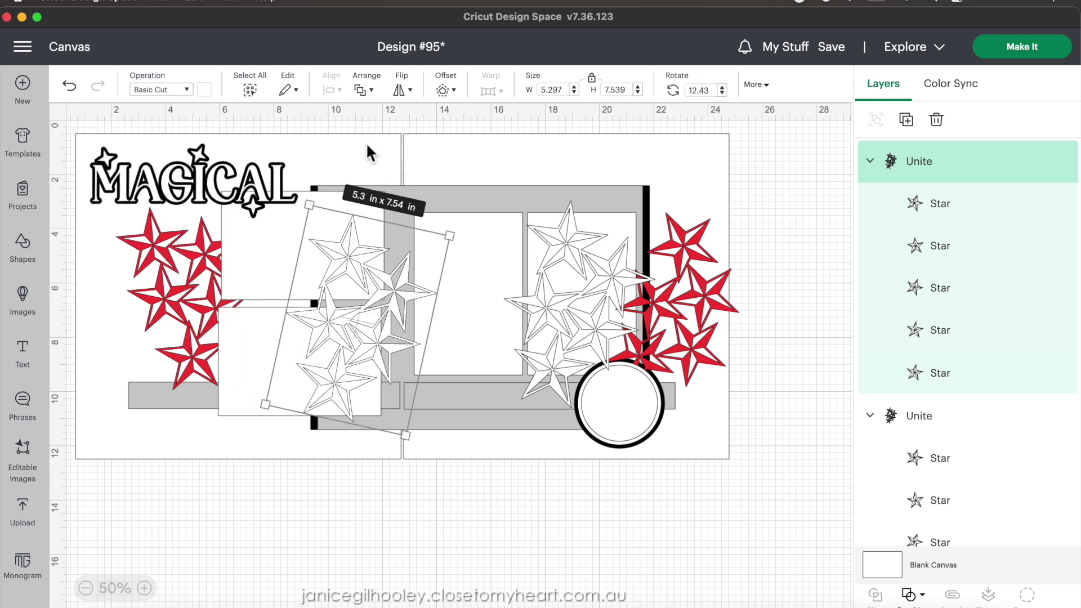
Flip the duplicated cluster horizontally and move it over the red stars on the left page
left_click(415, 103)
left_click(438, 124)
left_click_drag(381, 240, 189, 236)
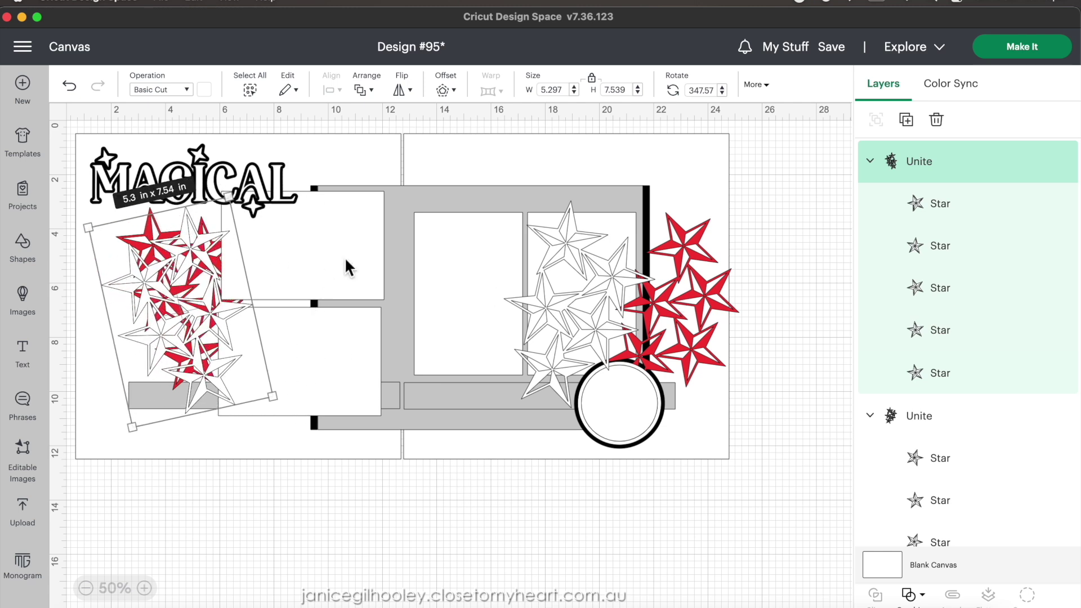
Move both white star clusters off the pages into the empty area below the layout
left_click_drag(594, 238, 655, 234)
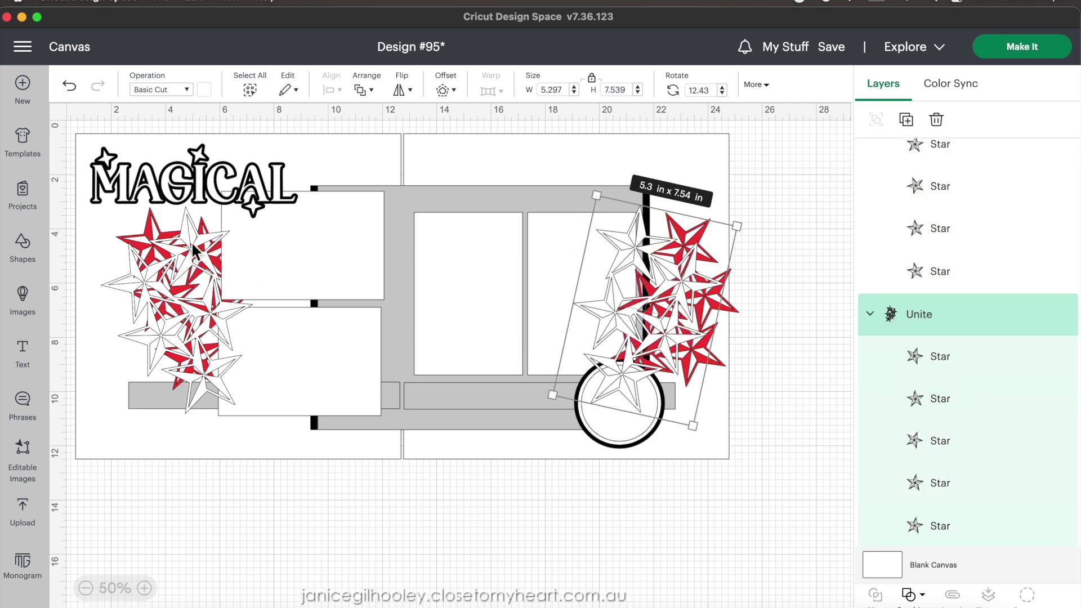
left_click_drag(202, 265, 323, 563)
left_click(636, 242)
left_click_drag(637, 242, 434, 523)
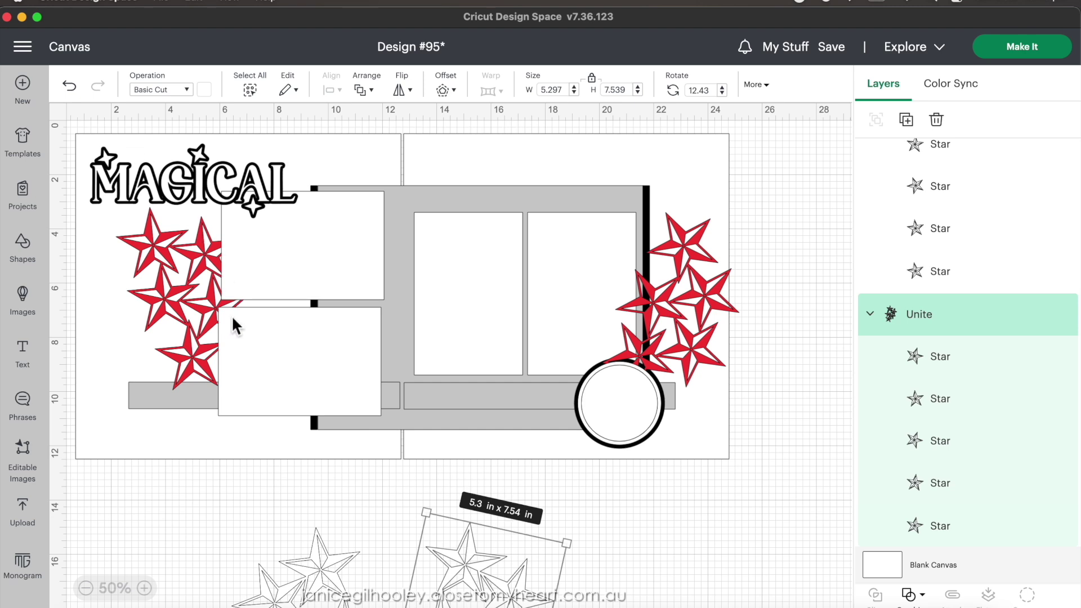